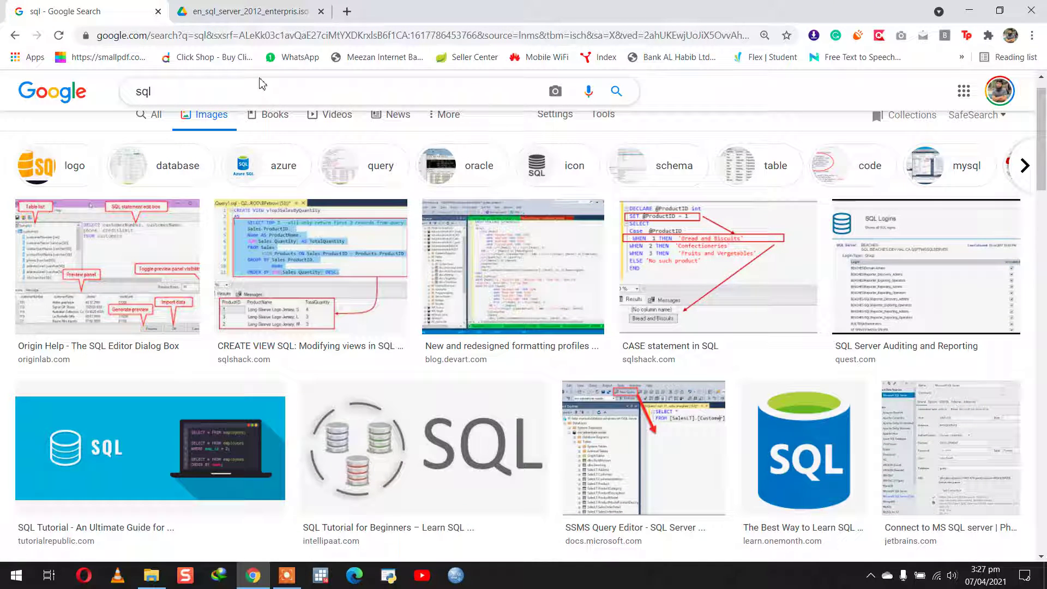
# Open the en_sql_server_2012_enterpris disc image on the desktop and run its setup application, dismissing the file backup prompt.
pyautogui.click(247, 6)
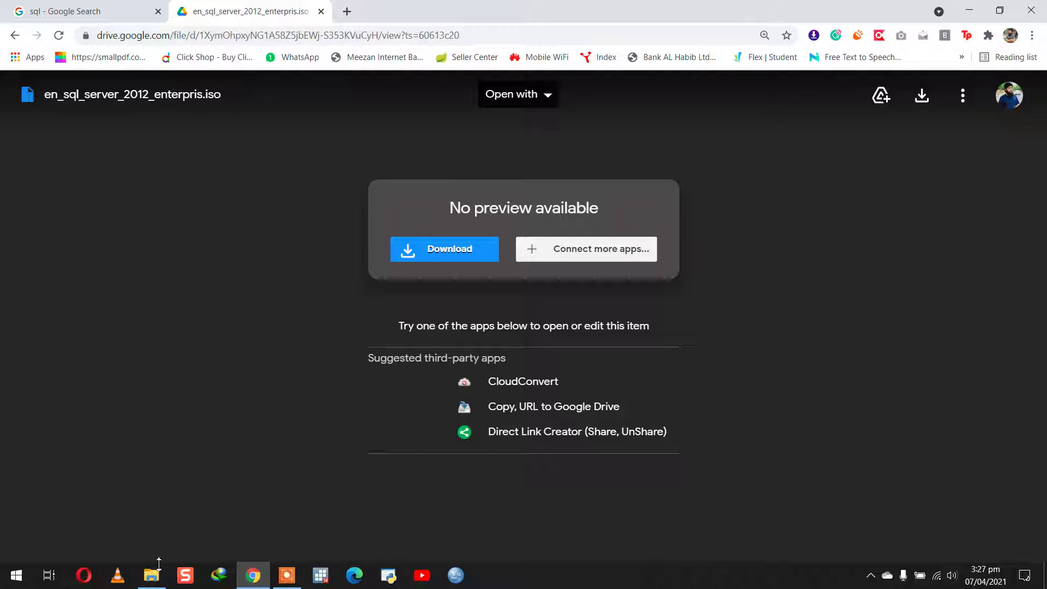
pyautogui.click(152, 574)
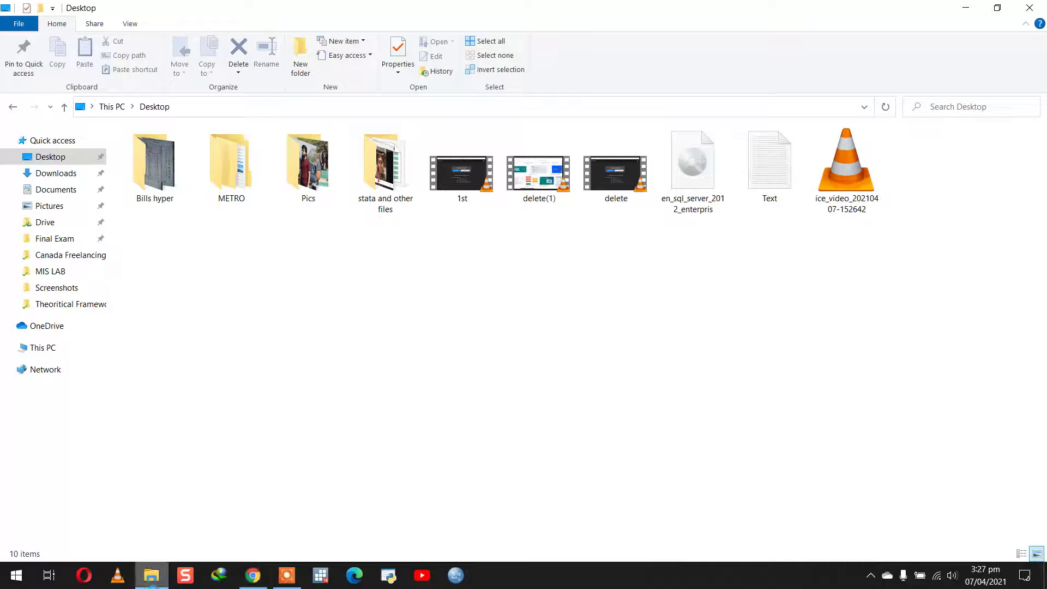
pyautogui.click(685, 180)
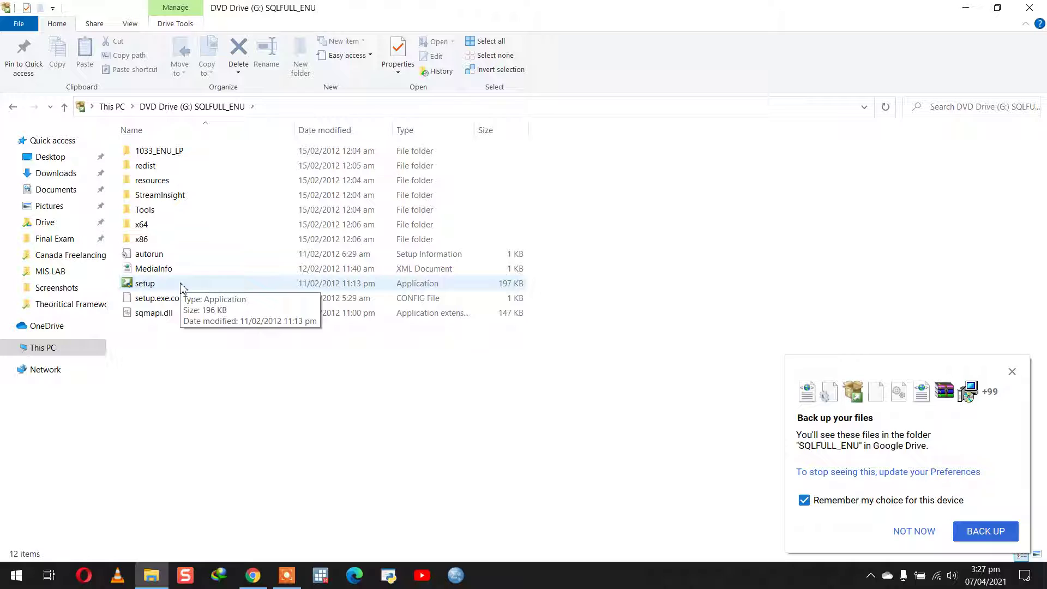
pyautogui.click(182, 287)
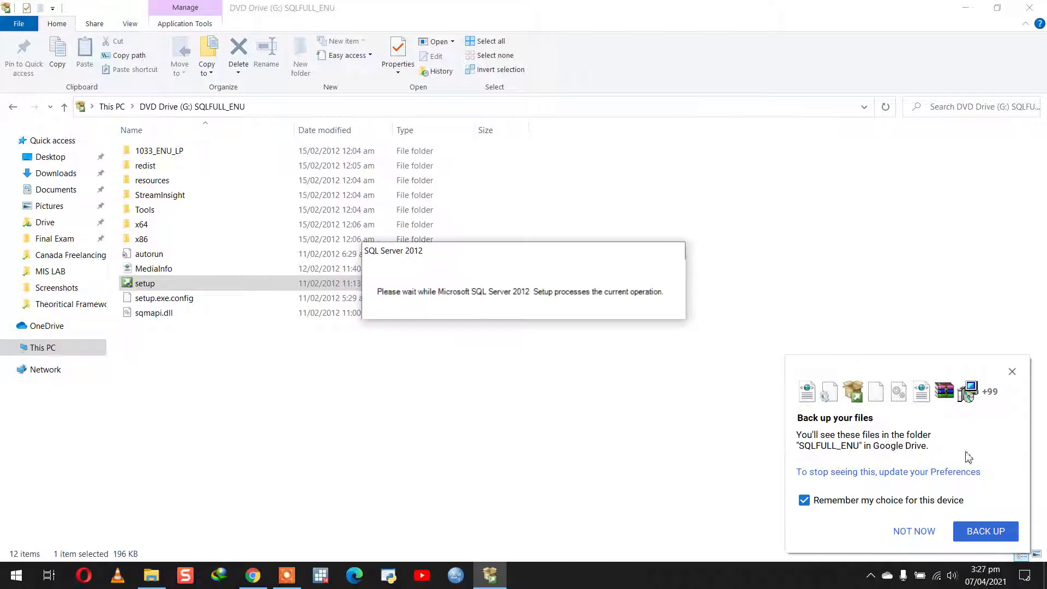
pyautogui.click(1012, 373)
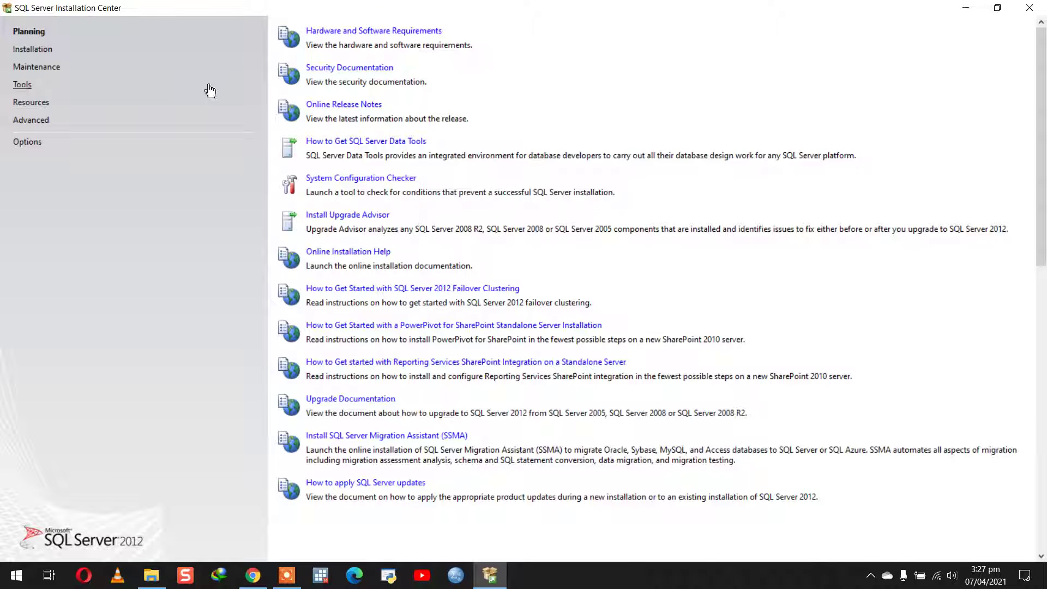
# Start a new SQL Server stand-alone installation and continue past the initial setup support rules.
pyautogui.click(32, 50)
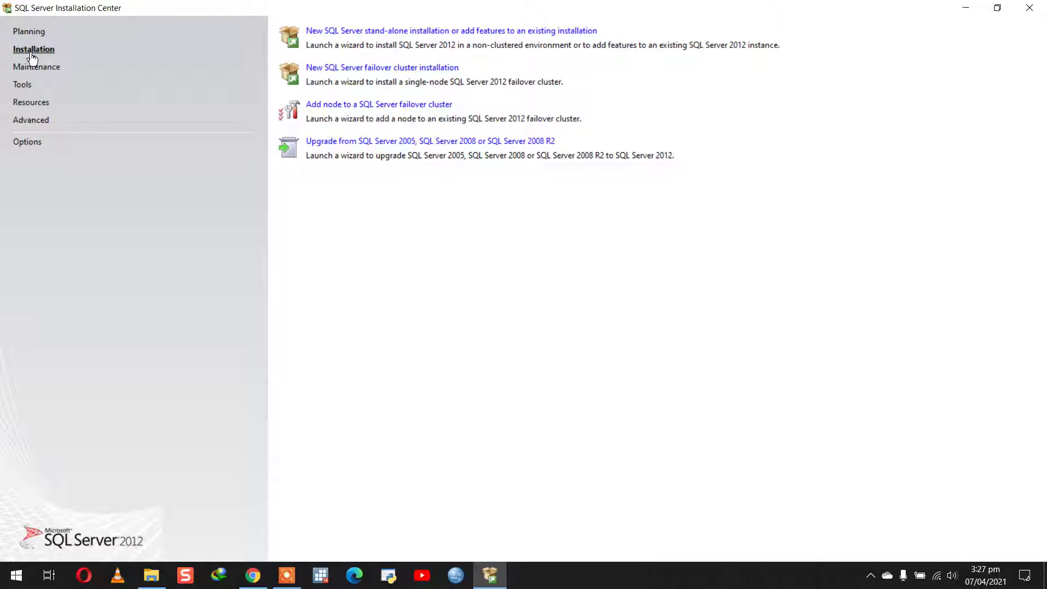
pyautogui.click(360, 31)
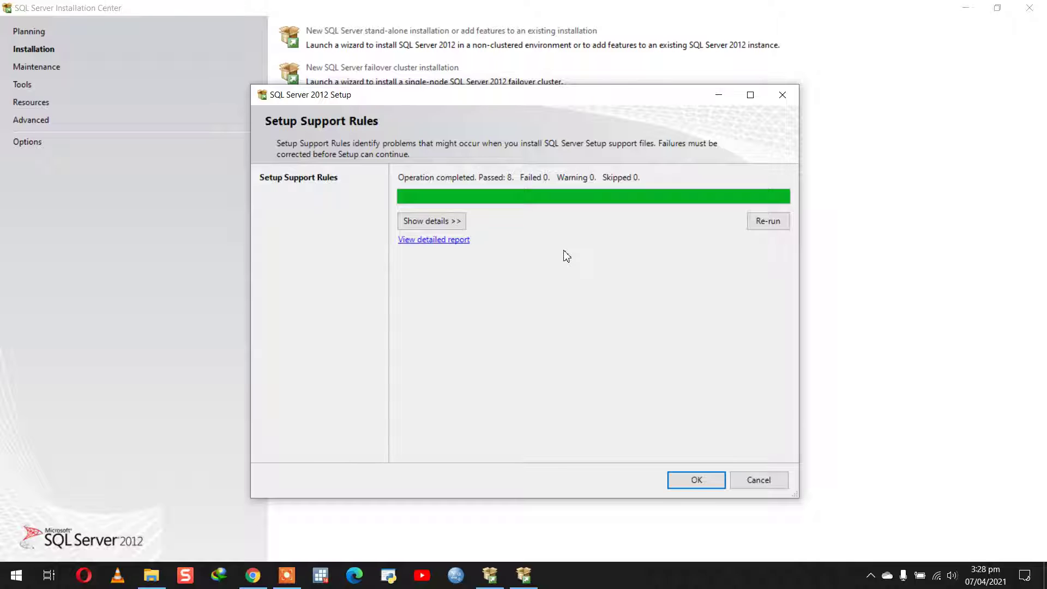
pyautogui.click(690, 488)
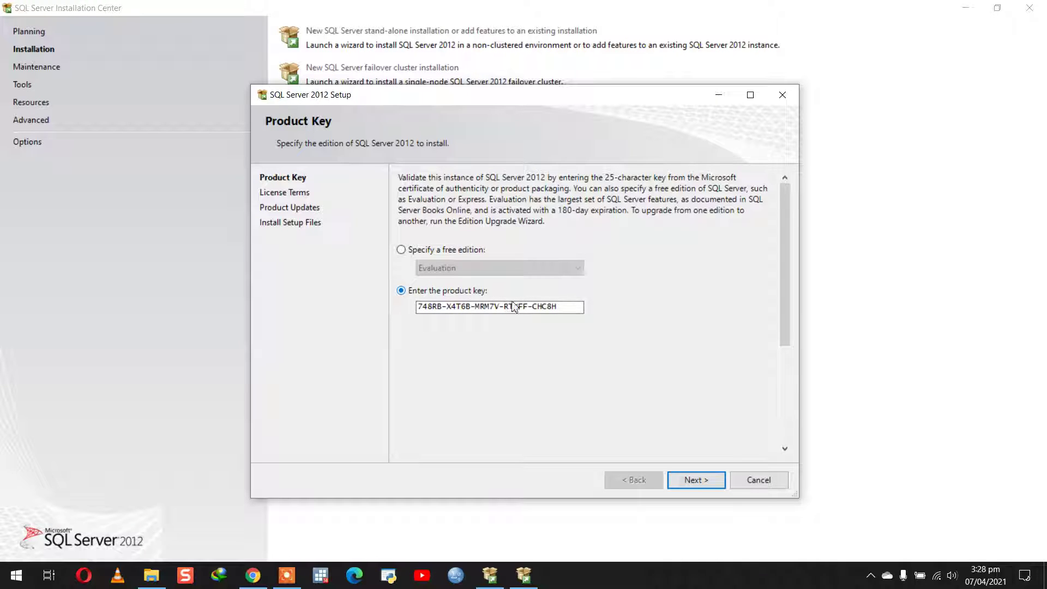
# Continue with the prefilled product key and accept the license terms, leaving feature usage reporting off.
pyautogui.click(693, 480)
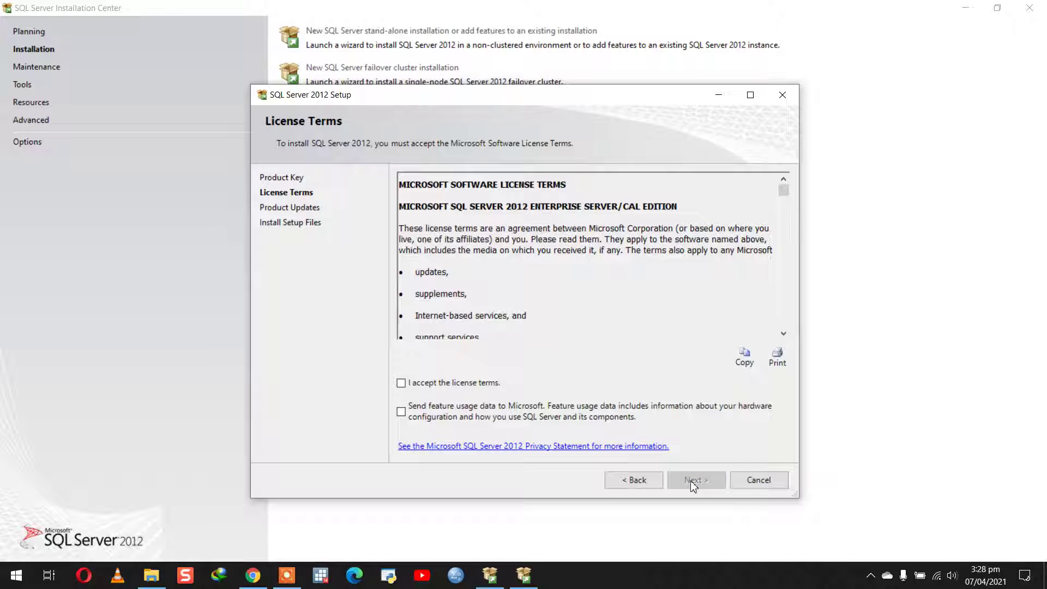
pyautogui.click(402, 384)
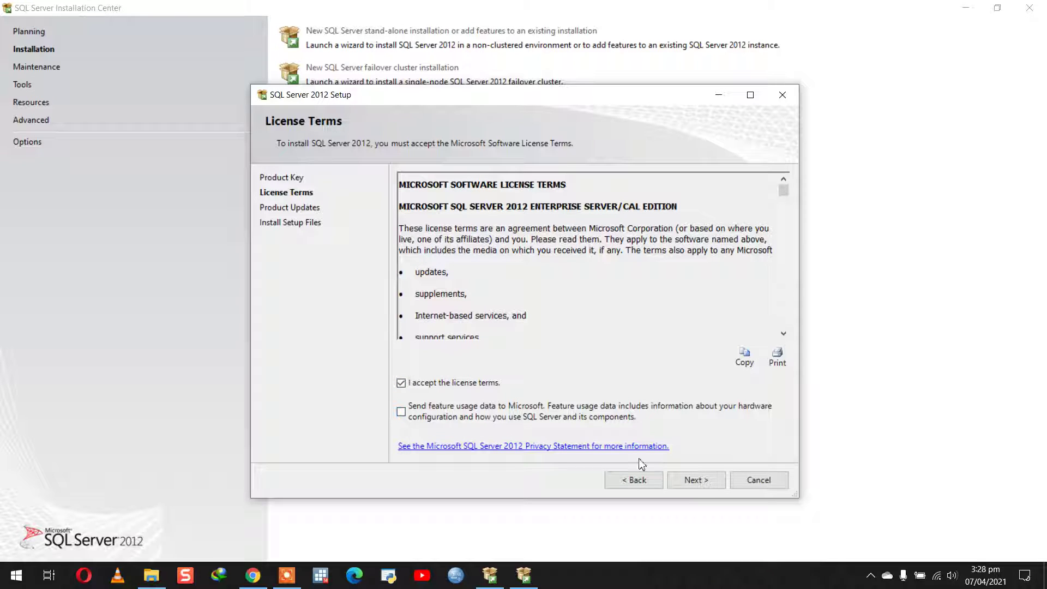
pyautogui.click(700, 491)
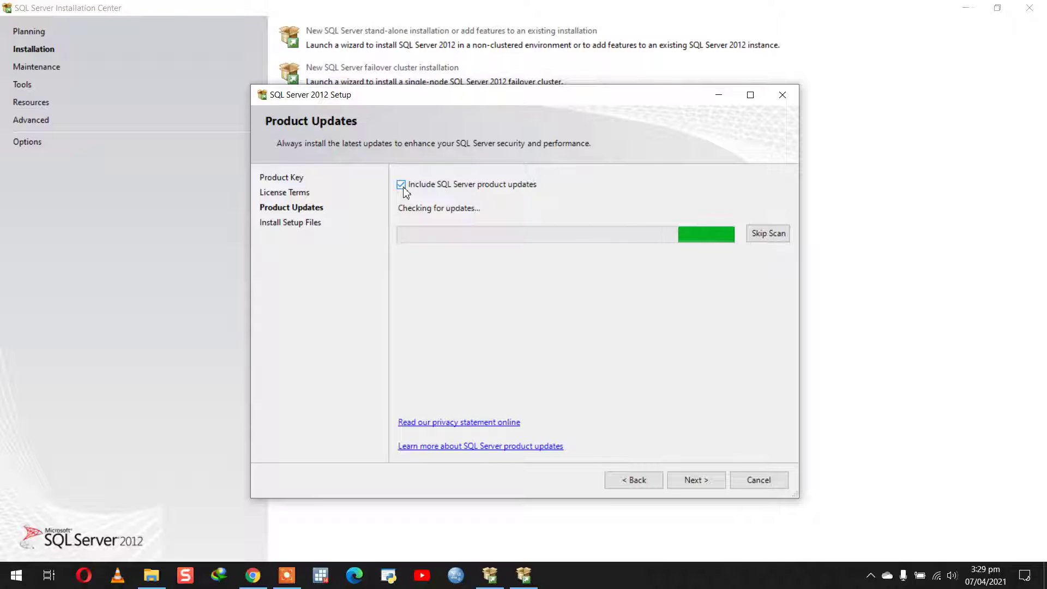
# Exclude SQL Server product updates and install the setup files, acknowledging the restart notice and continuing past the support rules.
pyautogui.click(401, 185)
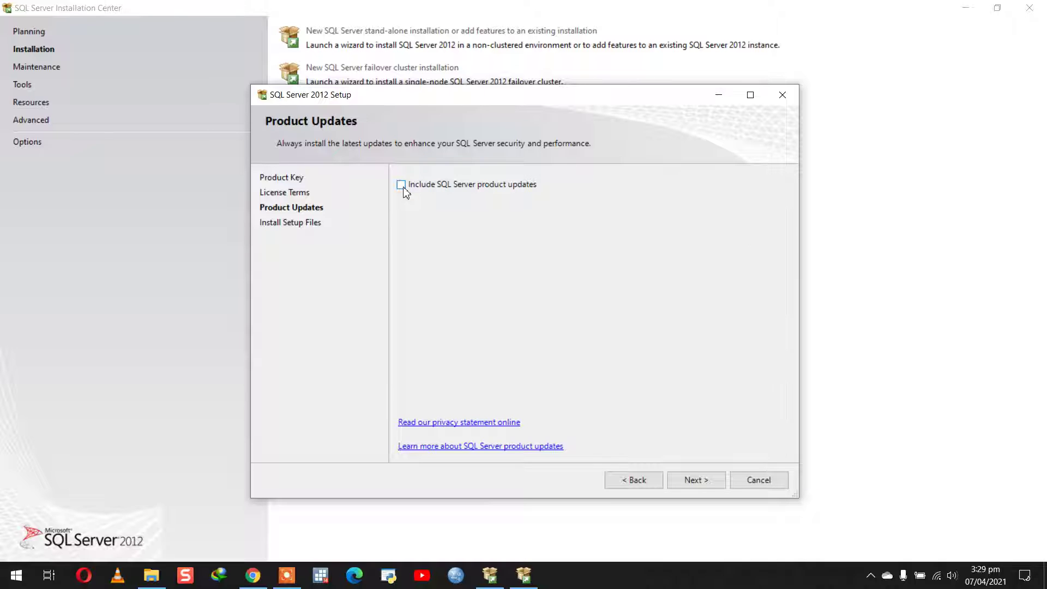
pyautogui.click(402, 186)
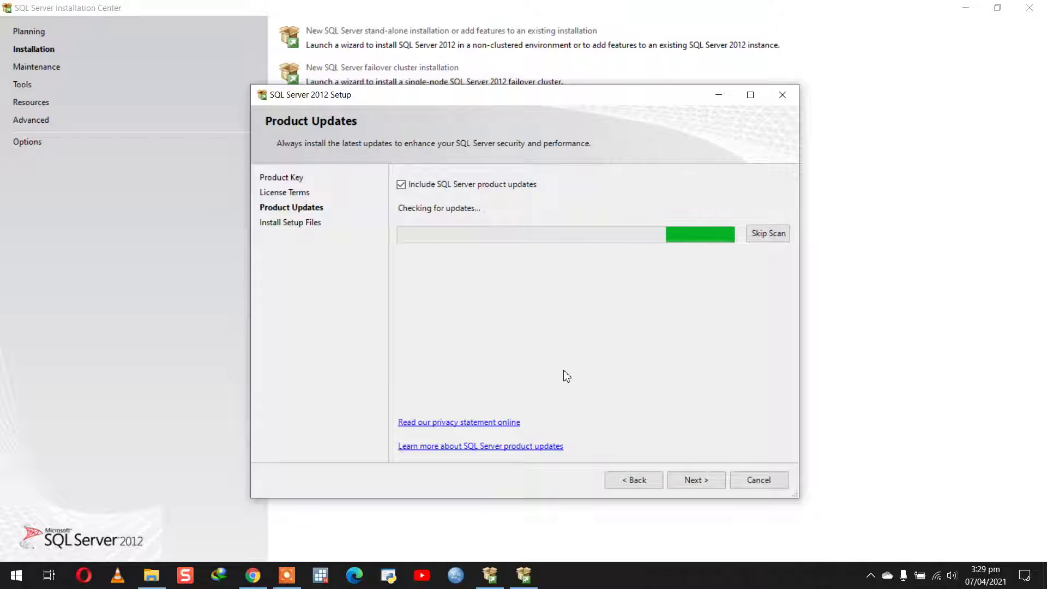
pyautogui.click(416, 190)
pyautogui.click(697, 481)
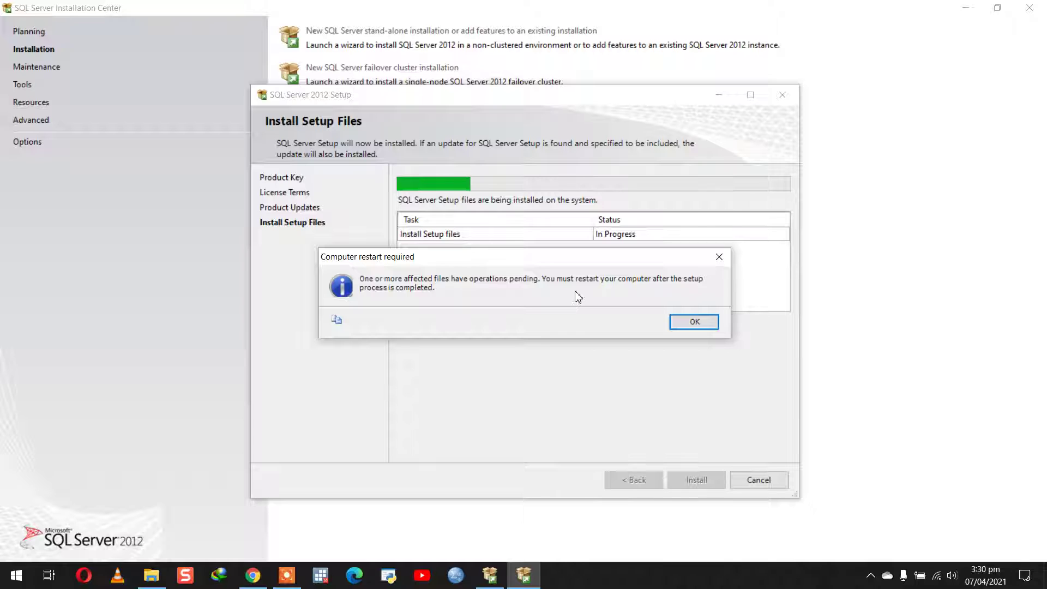
pyautogui.click(694, 322)
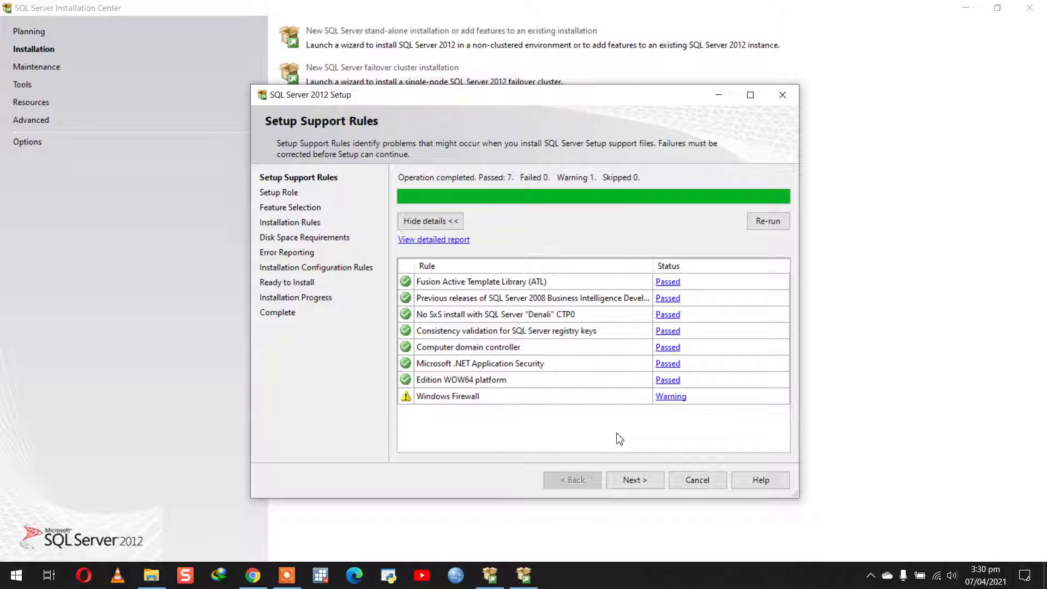
pyautogui.click(630, 482)
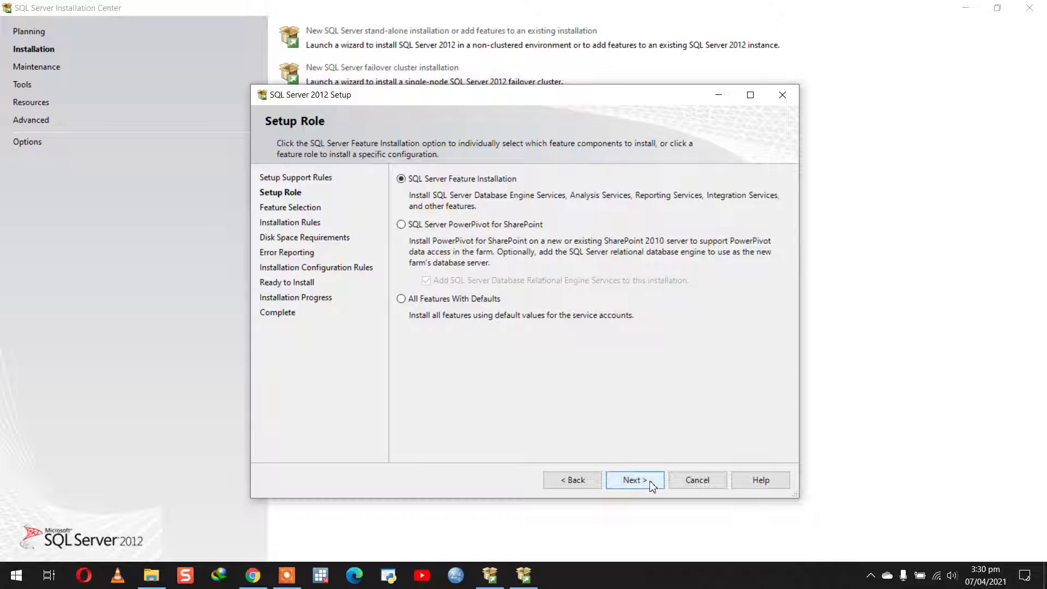
pyautogui.click(463, 304)
pyautogui.click(401, 180)
pyautogui.click(634, 480)
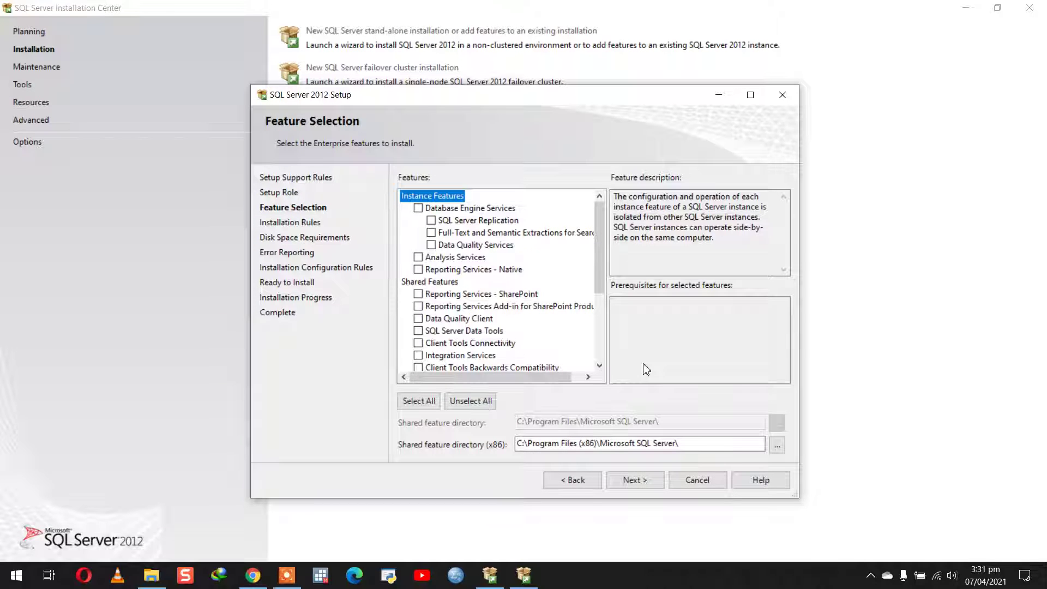
pyautogui.moveTo(598, 262); pyautogui.dragTo(583, 212)
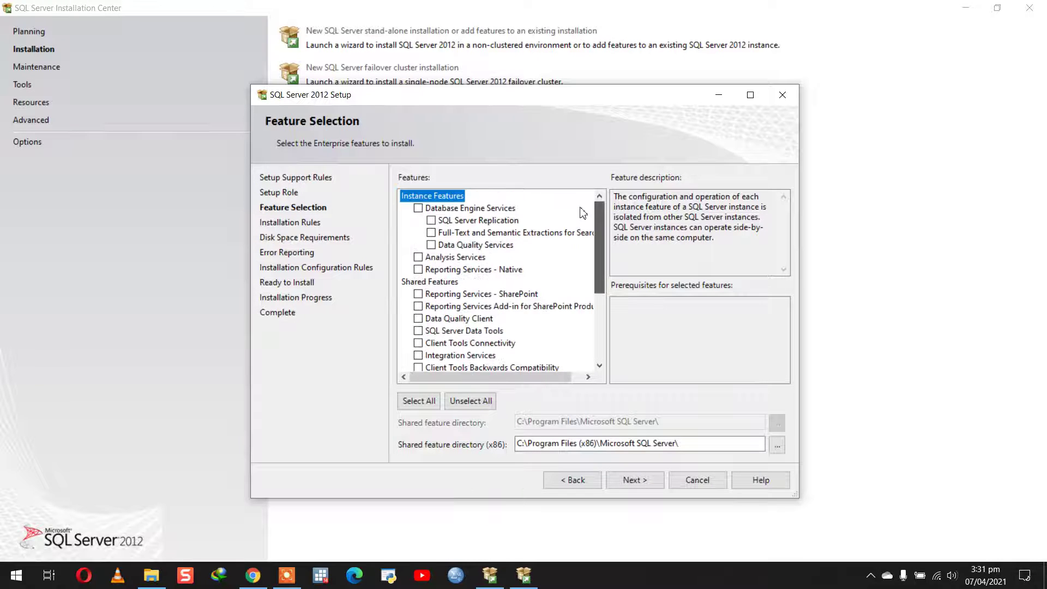
pyautogui.click(555, 482)
# Choose the All Features With Defaults setup role and continue through the installation rules.
pyautogui.click(402, 299)
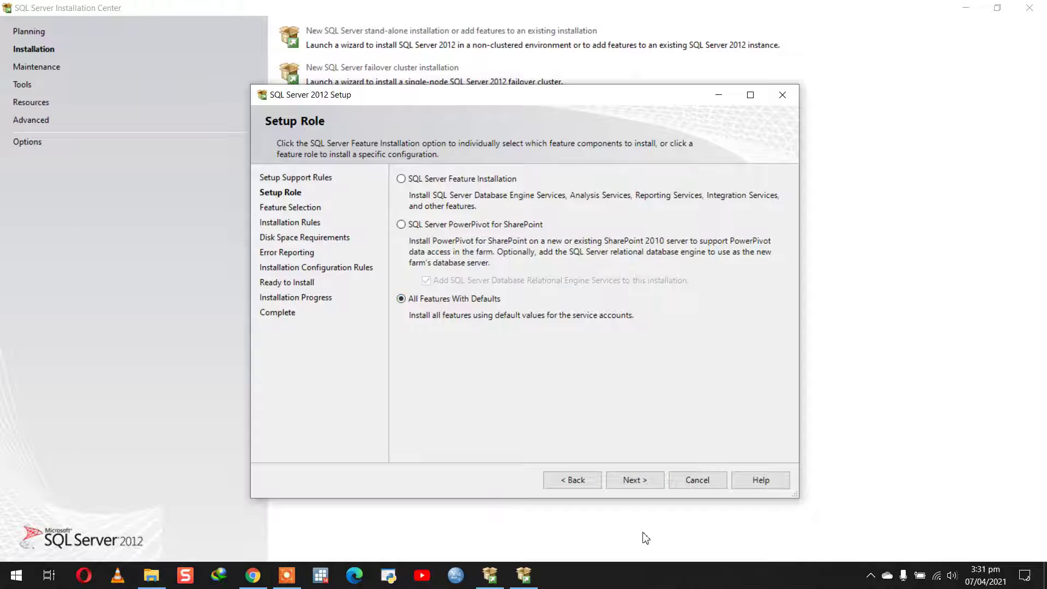
pyautogui.click(635, 481)
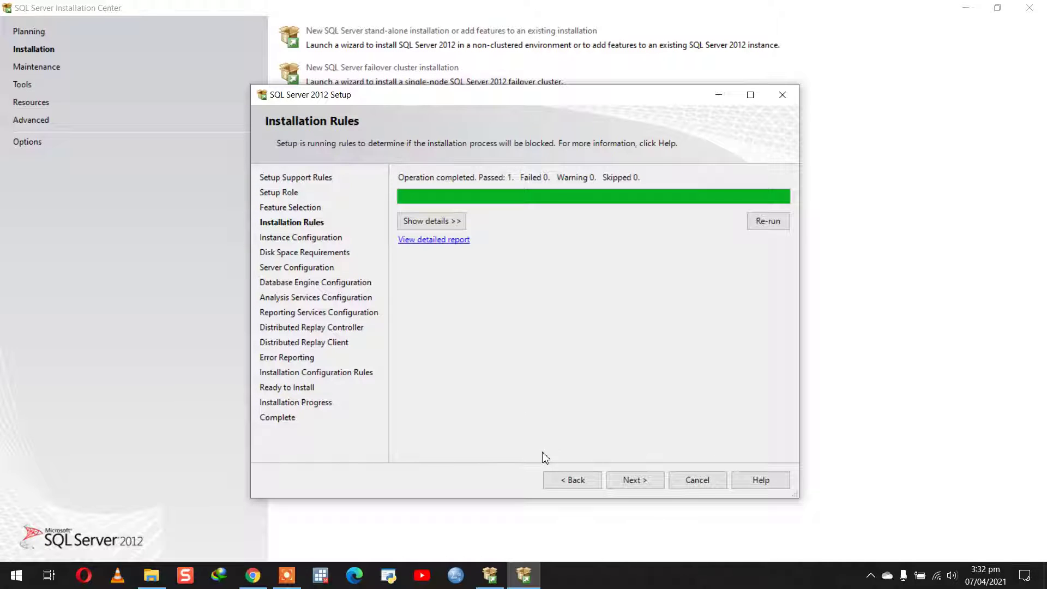
pyautogui.click(632, 479)
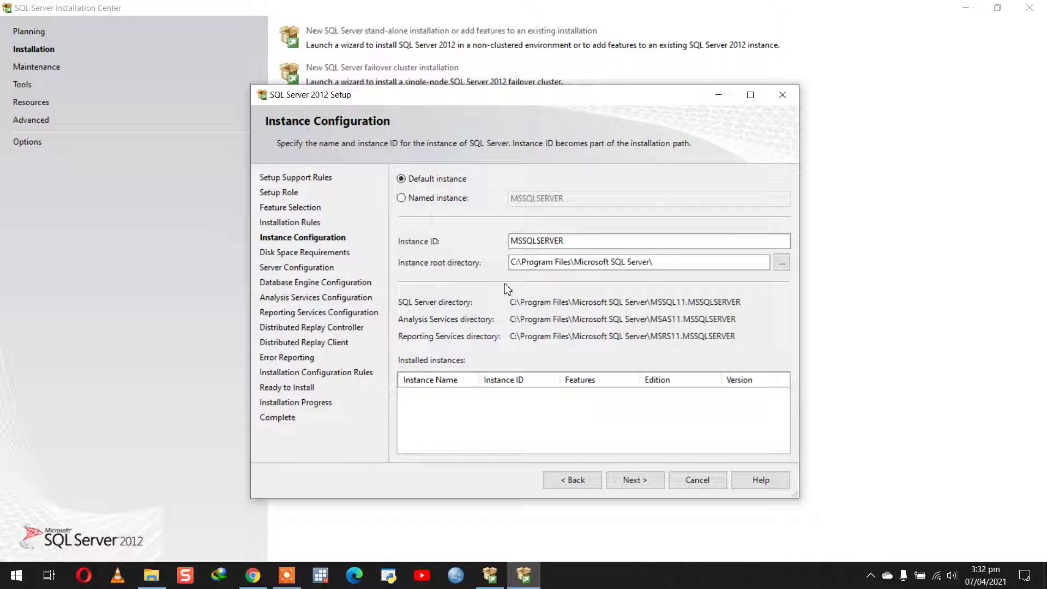
# Accept the default instance MSSQLSERVER, the default service accounts and Windows authentication mode with the current user as SQL Server administrator.
pyautogui.click(631, 484)
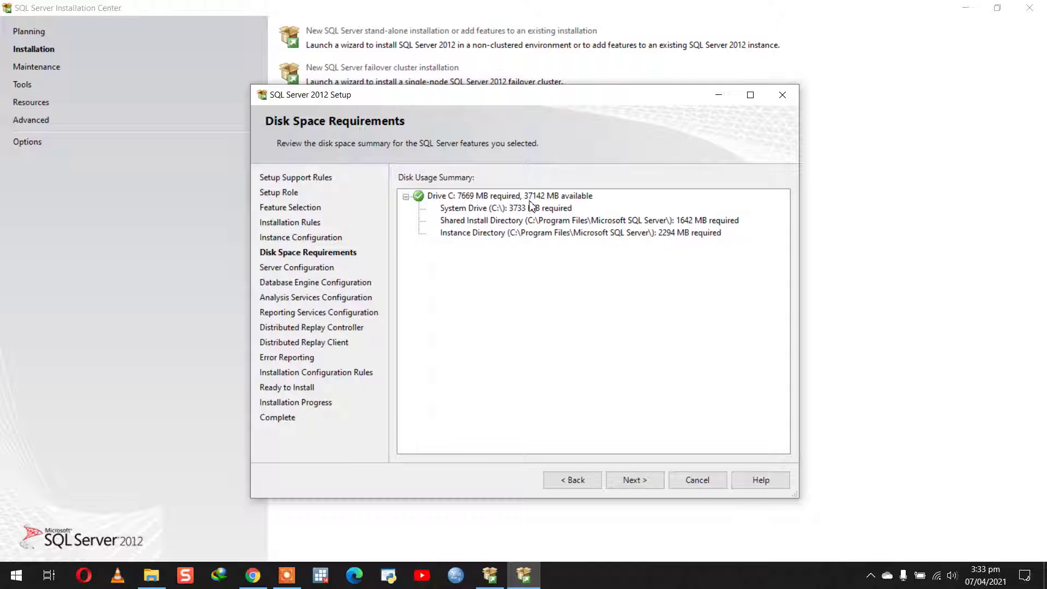
pyautogui.click(631, 481)
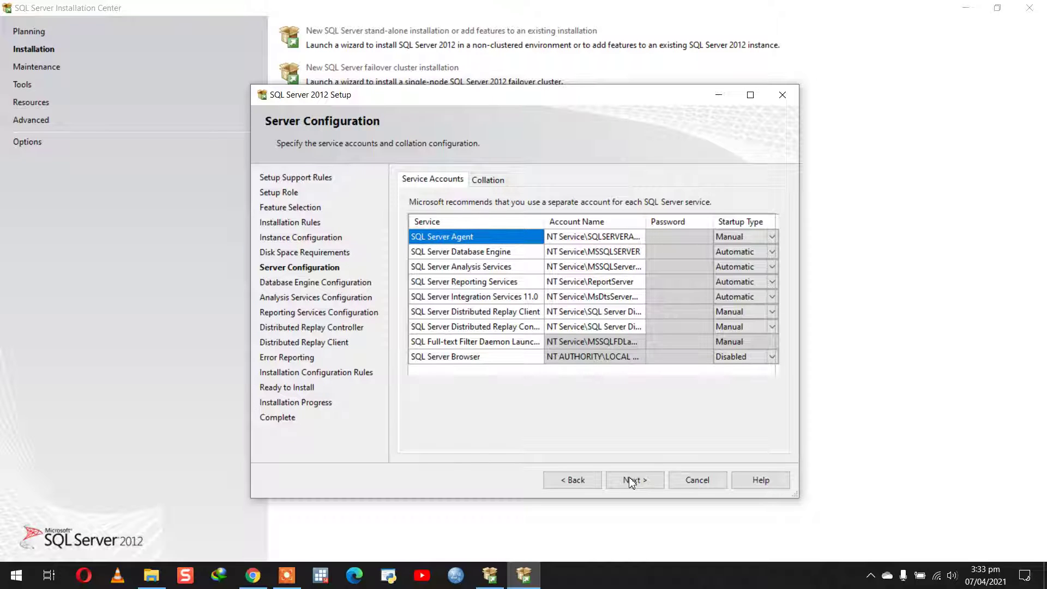
pyautogui.click(631, 481)
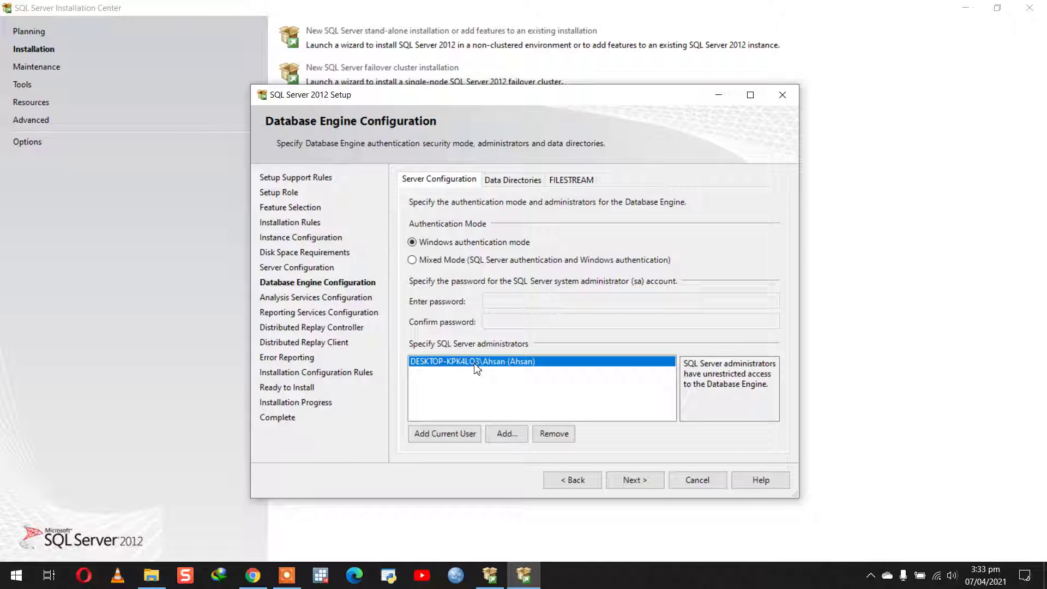
pyautogui.click(631, 482)
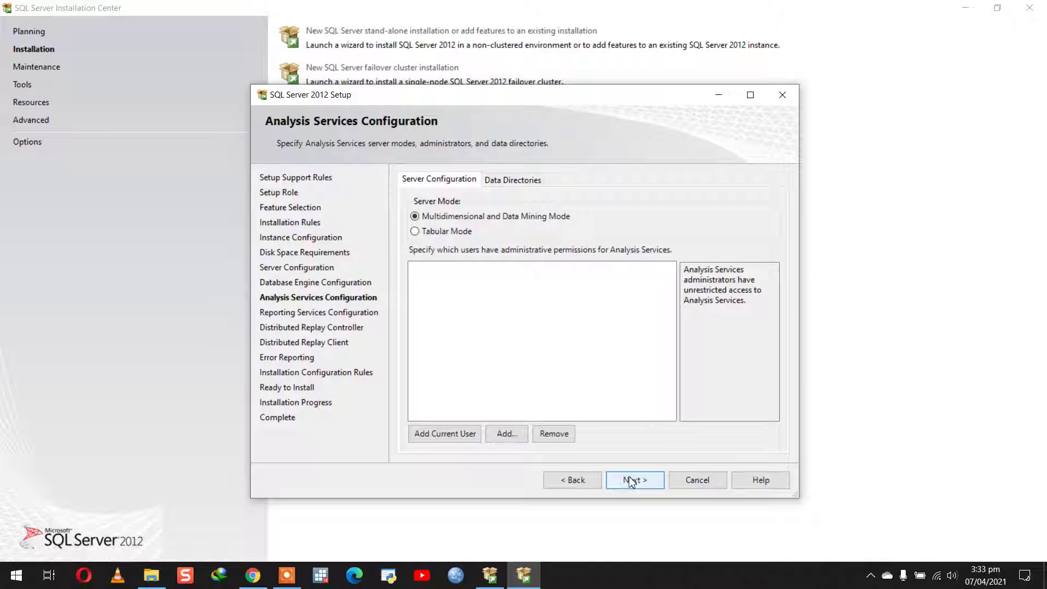
# Add the current user as Analysis Services administrator, keeping Multidimensional and Data Mining Mode.
pyautogui.click(631, 482)
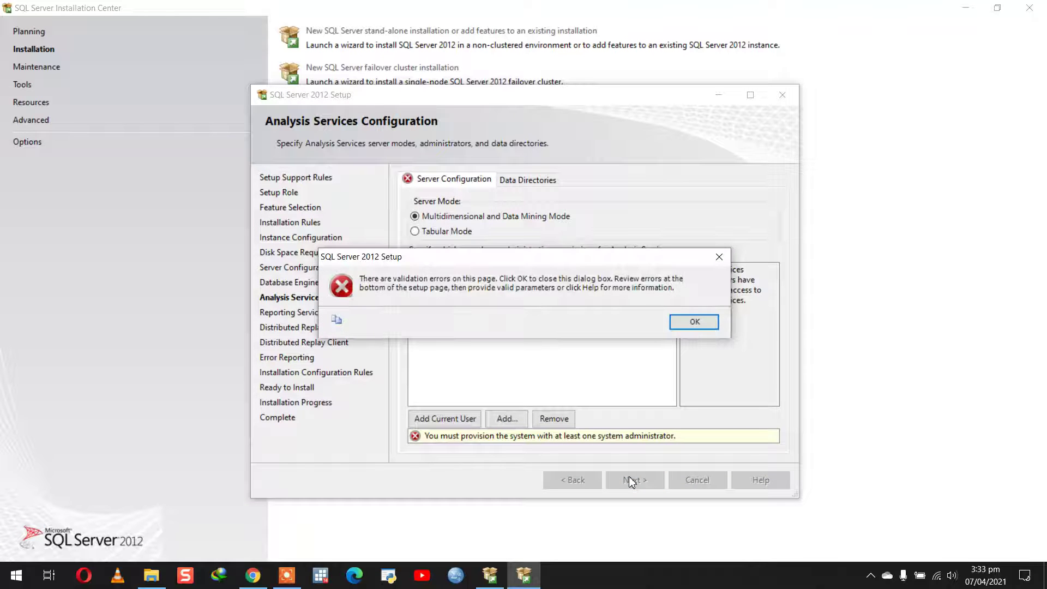
pyautogui.click(694, 322)
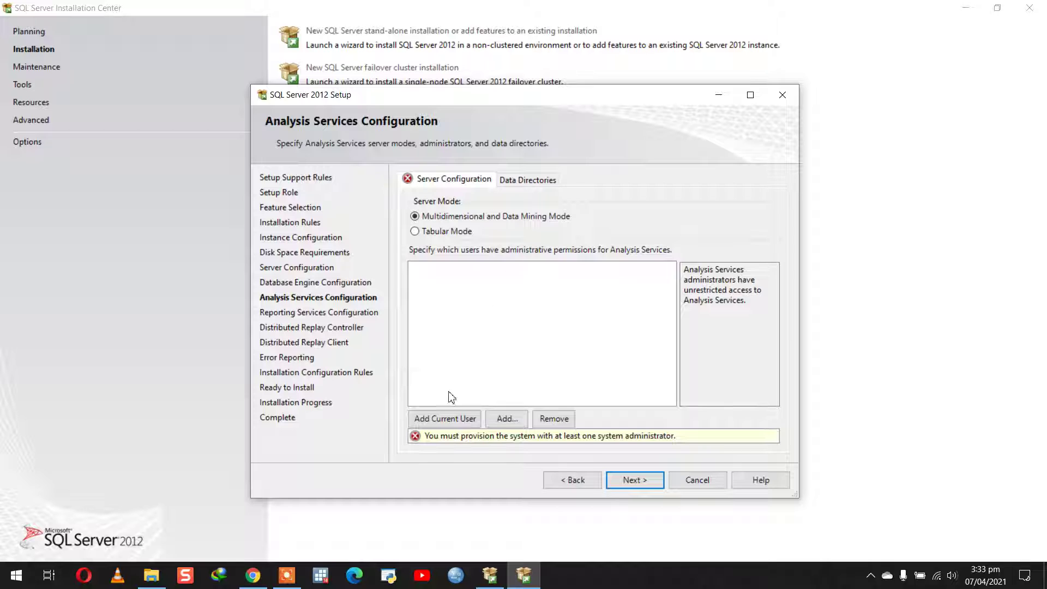
pyautogui.click(452, 424)
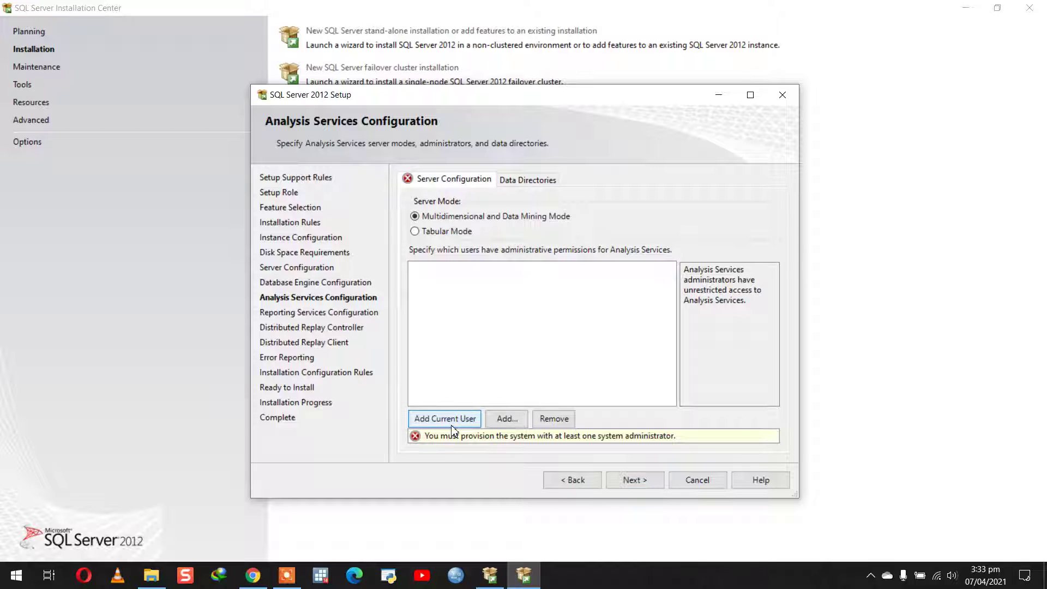
pyautogui.click(454, 425)
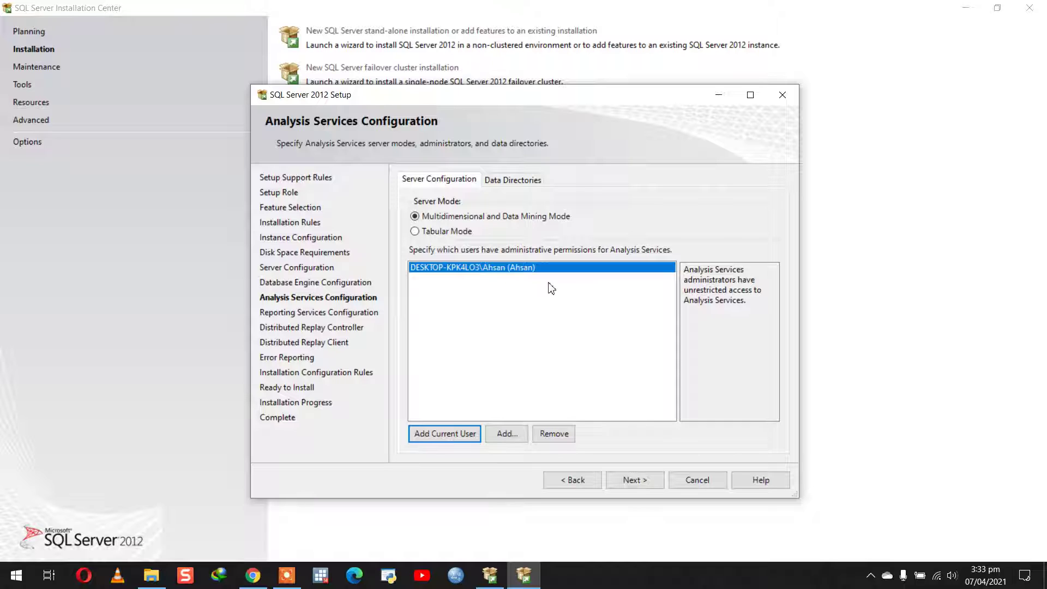
pyautogui.click(638, 481)
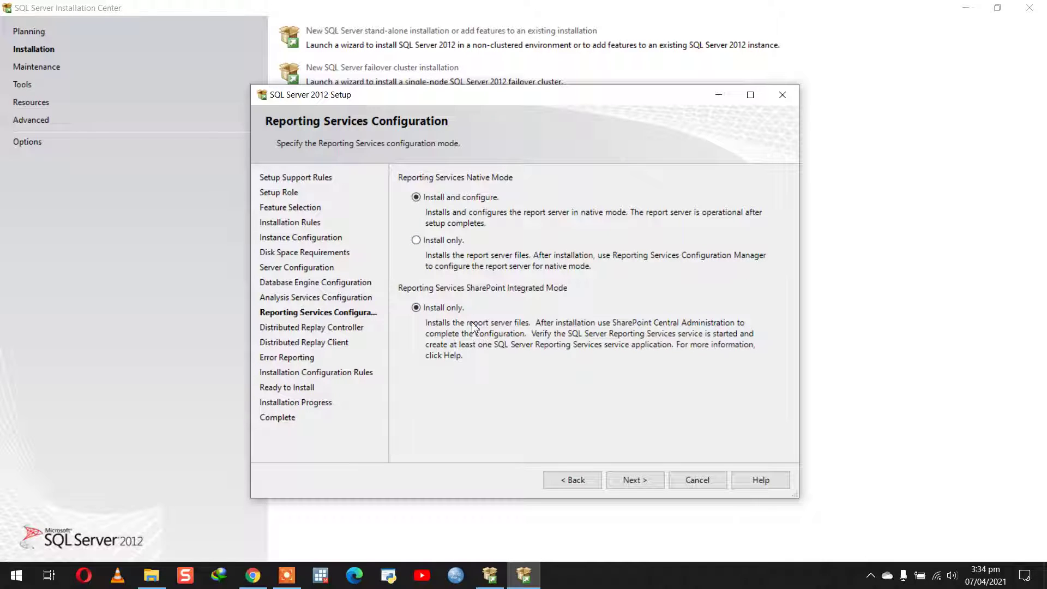
# Advance through the reporting, replay and error reporting pages with their default options, filling in the Distributed Replay Client's controller name.
pyautogui.click(647, 483)
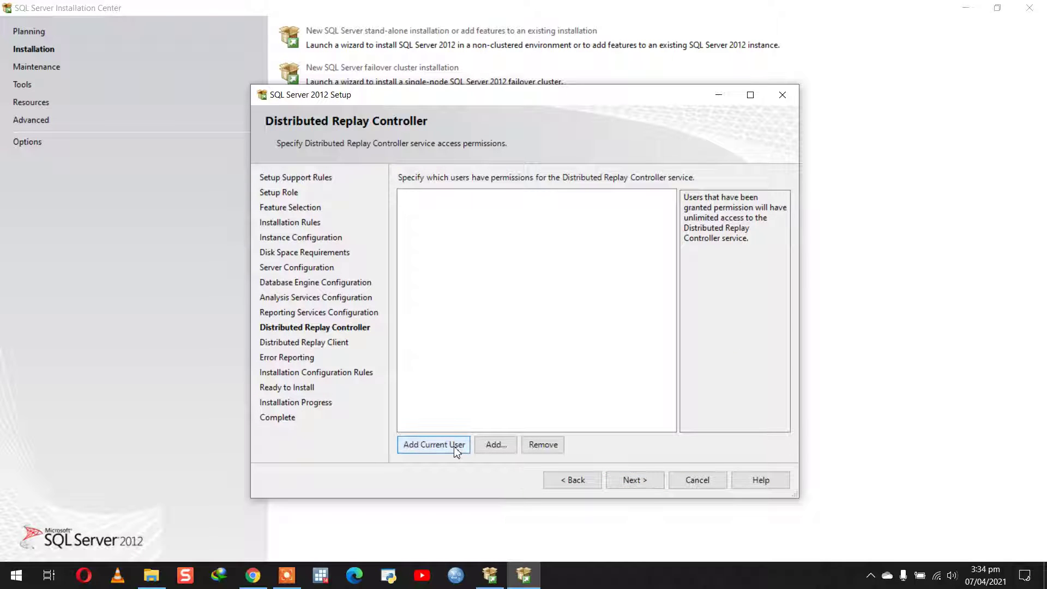
pyautogui.click(632, 480)
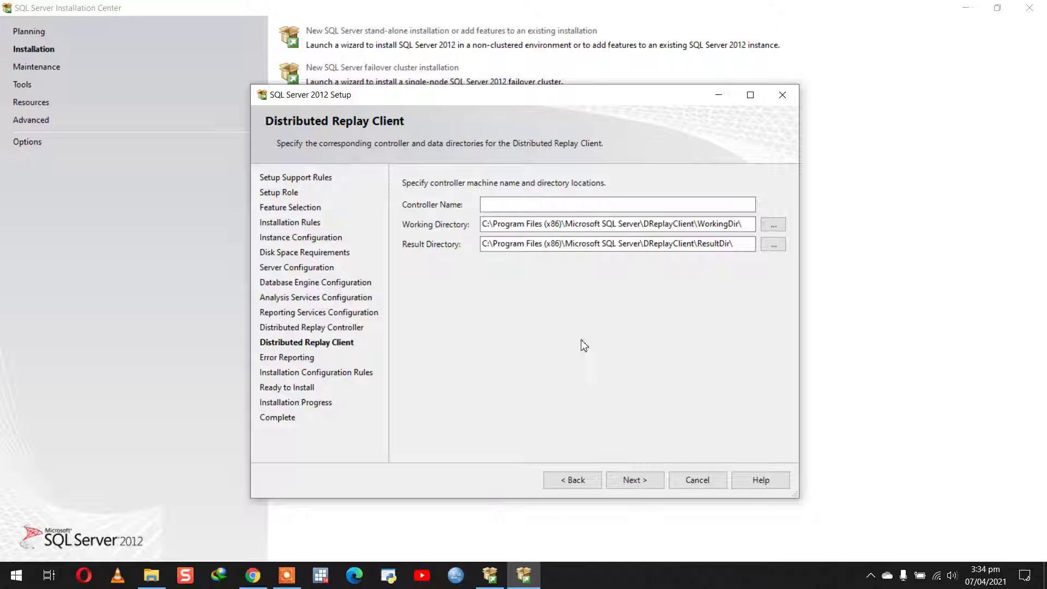
pyautogui.click(530, 206)
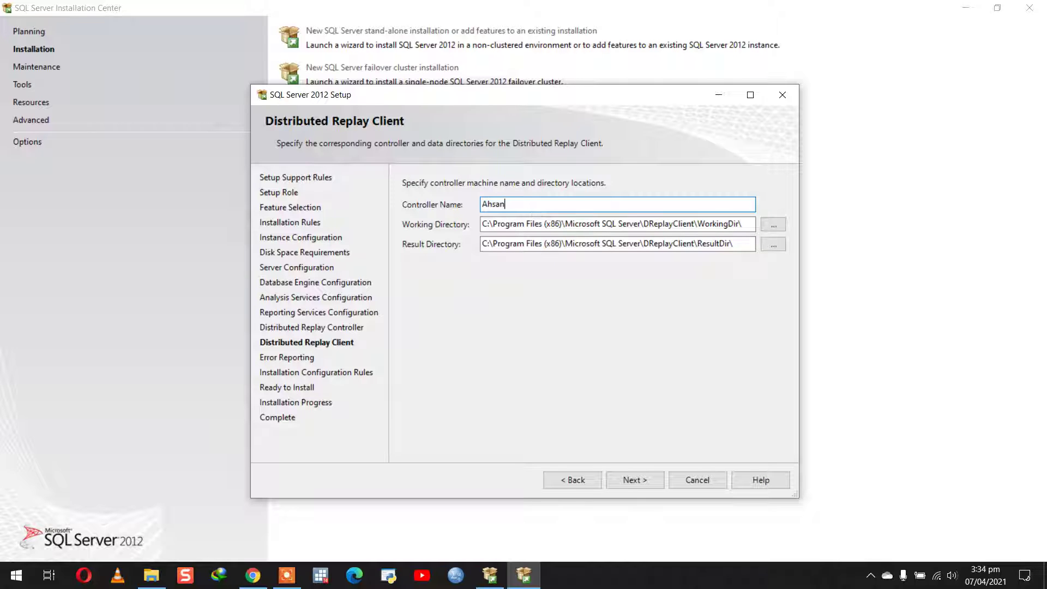
pyautogui.click(624, 482)
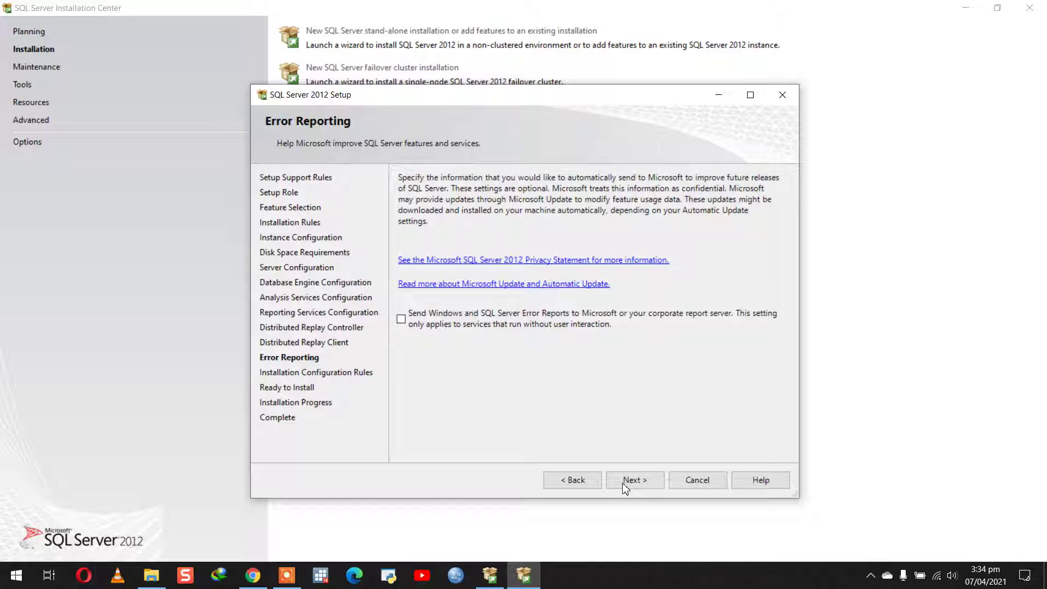
pyautogui.click(624, 483)
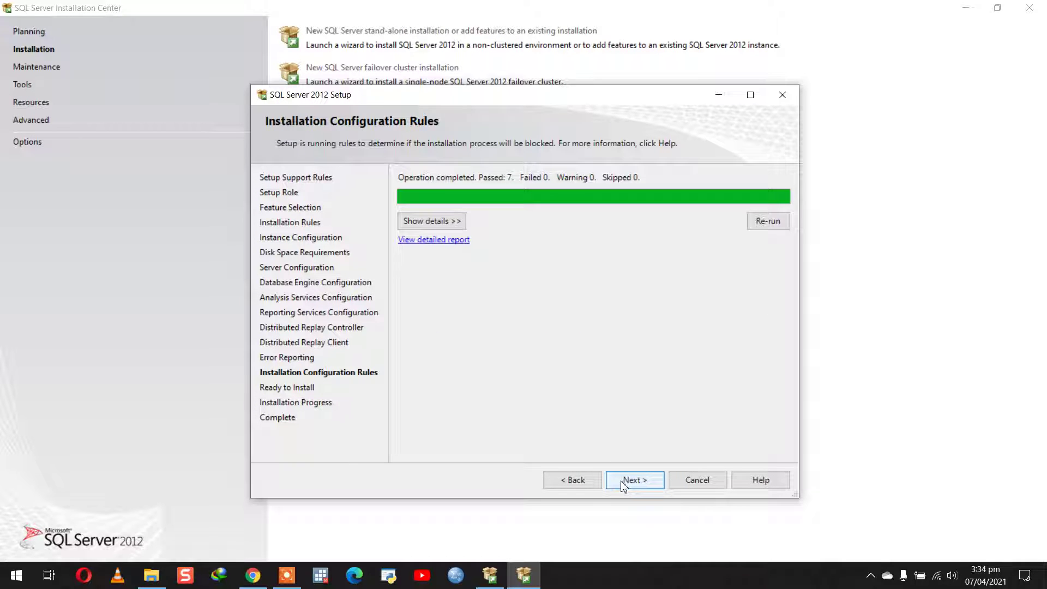
# Continue past the installation configuration rules and start installing SQL Server 2012 with the summarized settings.
pyautogui.click(624, 483)
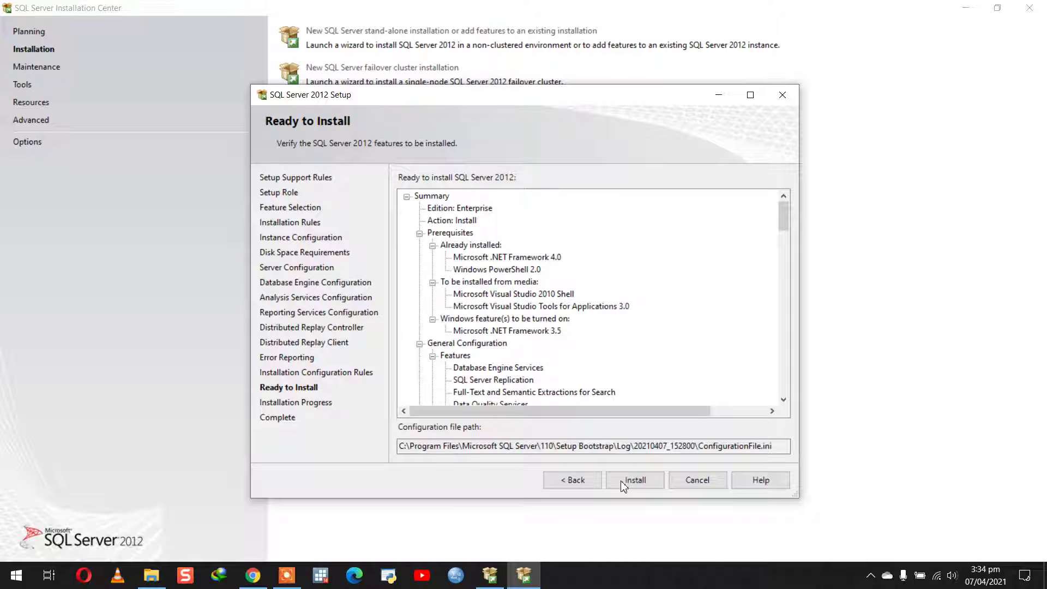
pyautogui.click(624, 484)
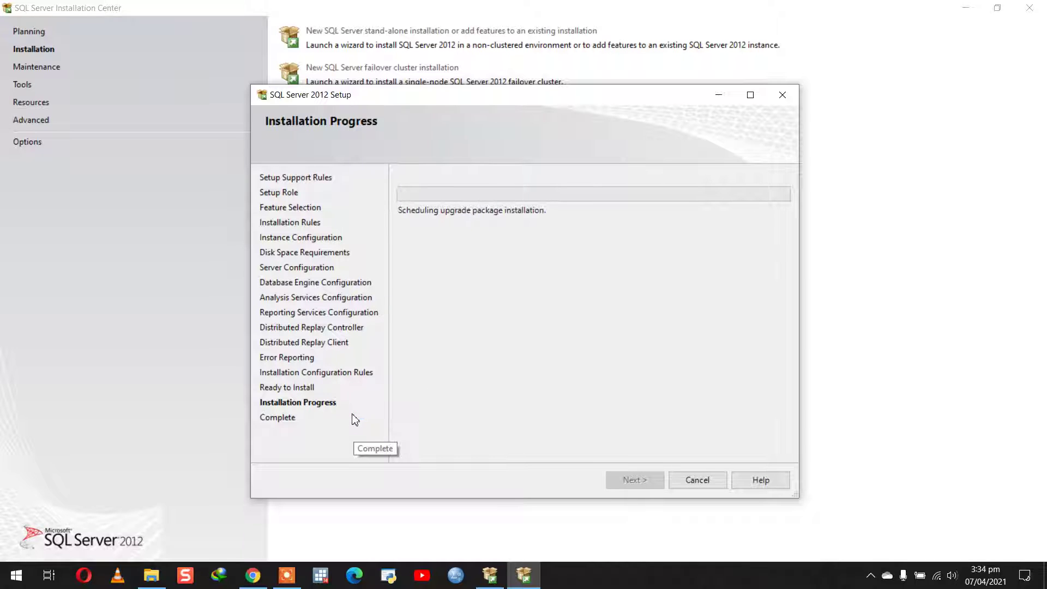
# Switch to File Explorer and look through the x64 folder on the SQLFULL_ENU DVD drive.
pyautogui.click(151, 575)
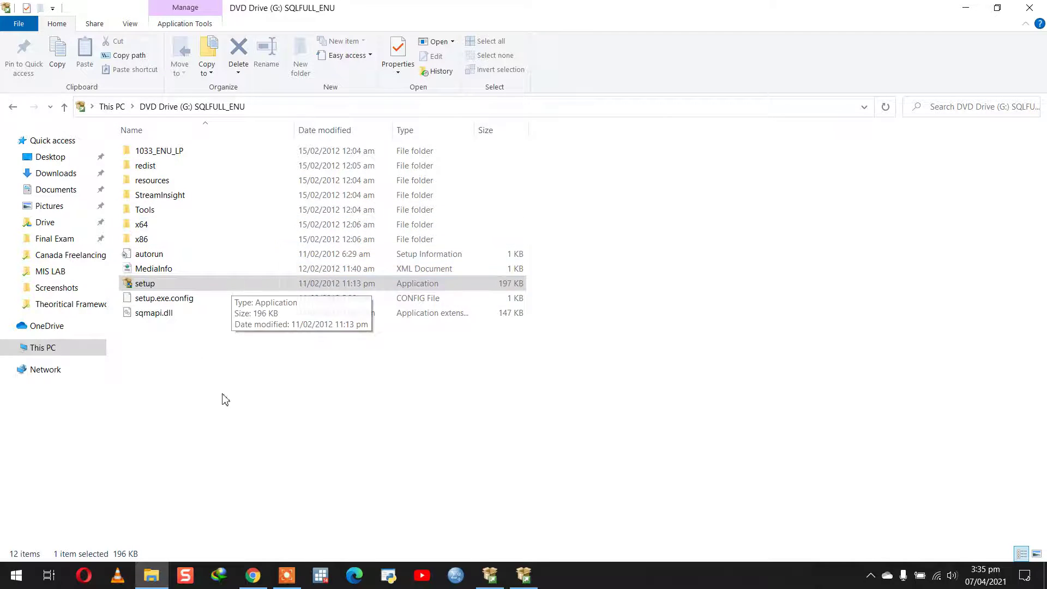
pyautogui.doubleClick(172, 228)
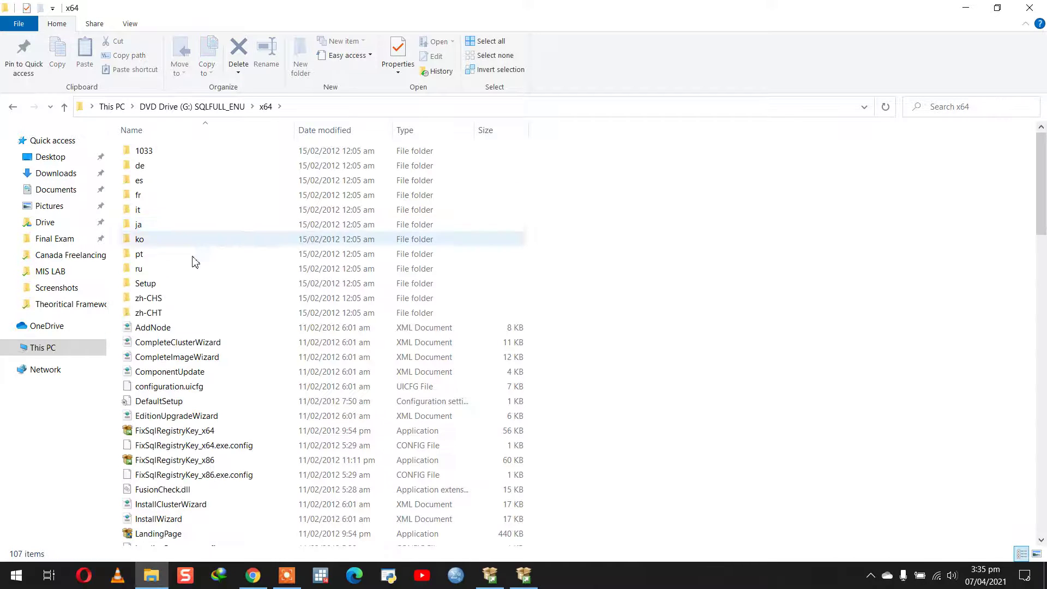
pyautogui.press('Down')
pyautogui.press('pagedown')
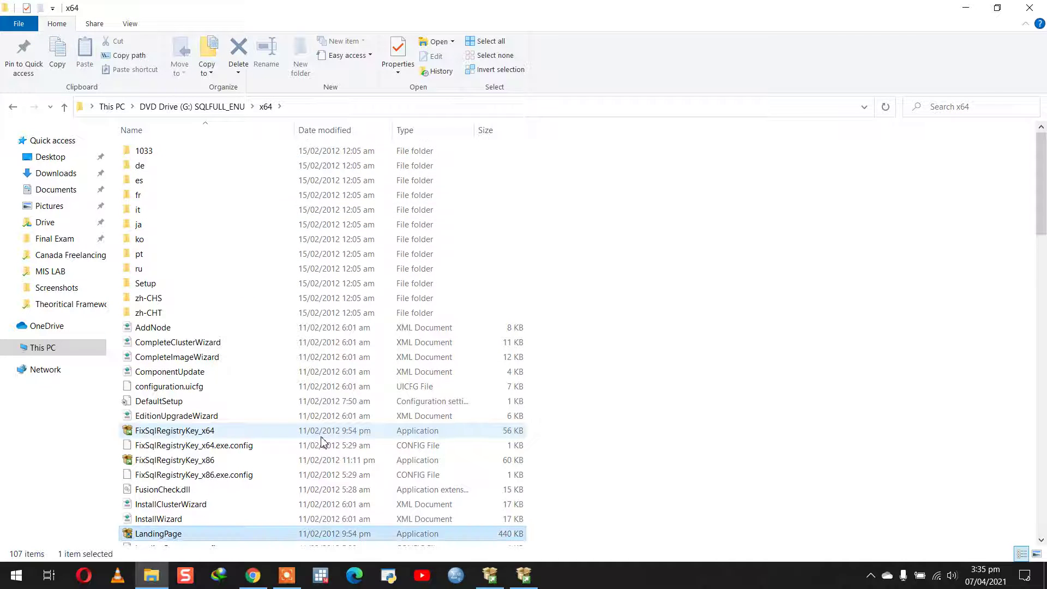
pyautogui.press('pagedown')
pyautogui.press('pagedown')
pyautogui.press('BackSpace')
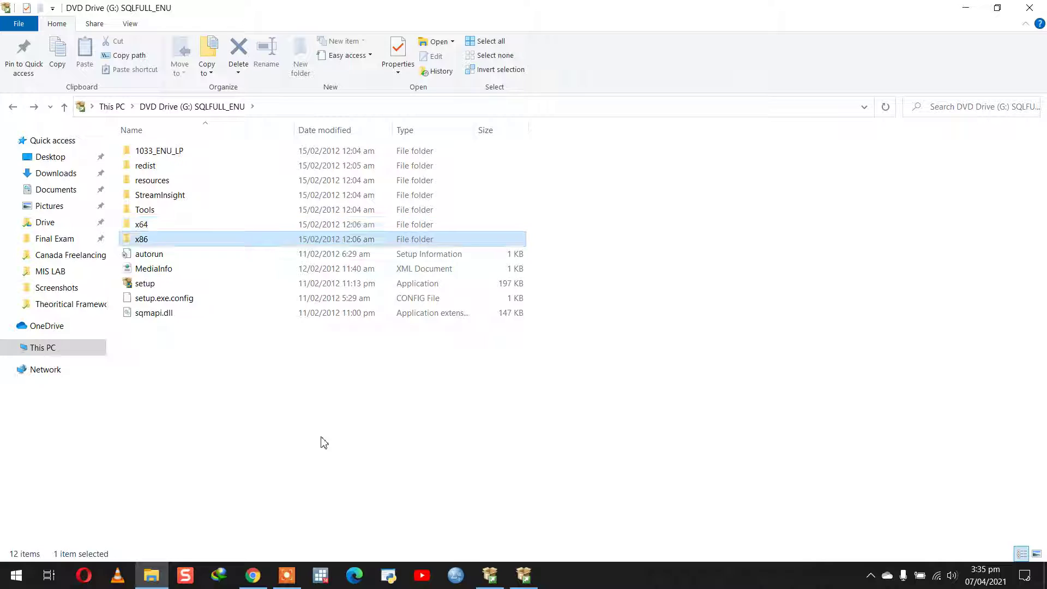
pyautogui.press('Down')
pyautogui.press('Up')
pyautogui.press('Up')
pyautogui.press('Down')
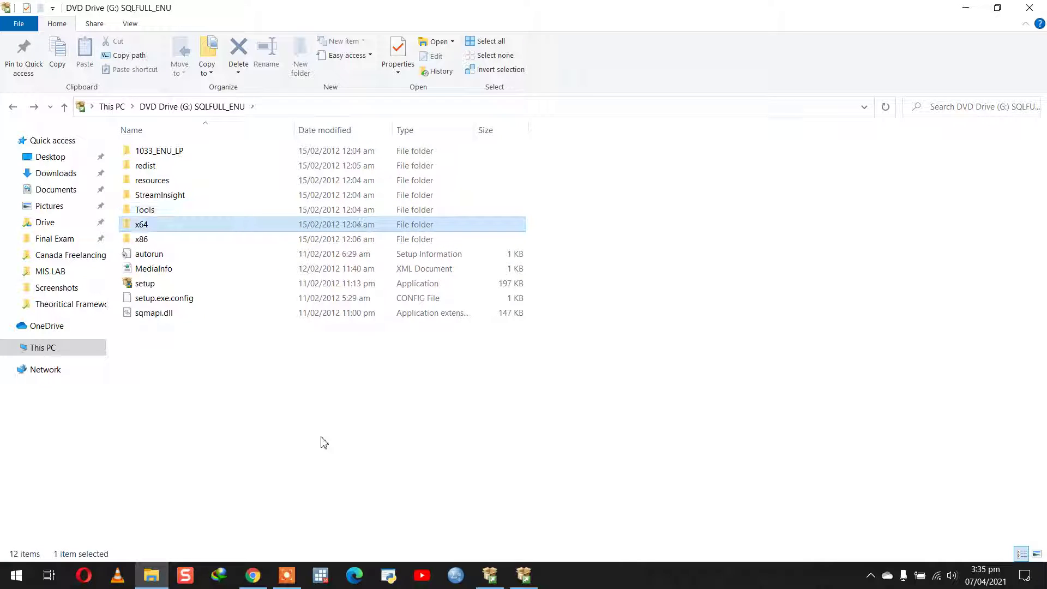
pyautogui.press('Down')
pyautogui.press('Up')
pyautogui.press('Up')
pyautogui.press('Up')
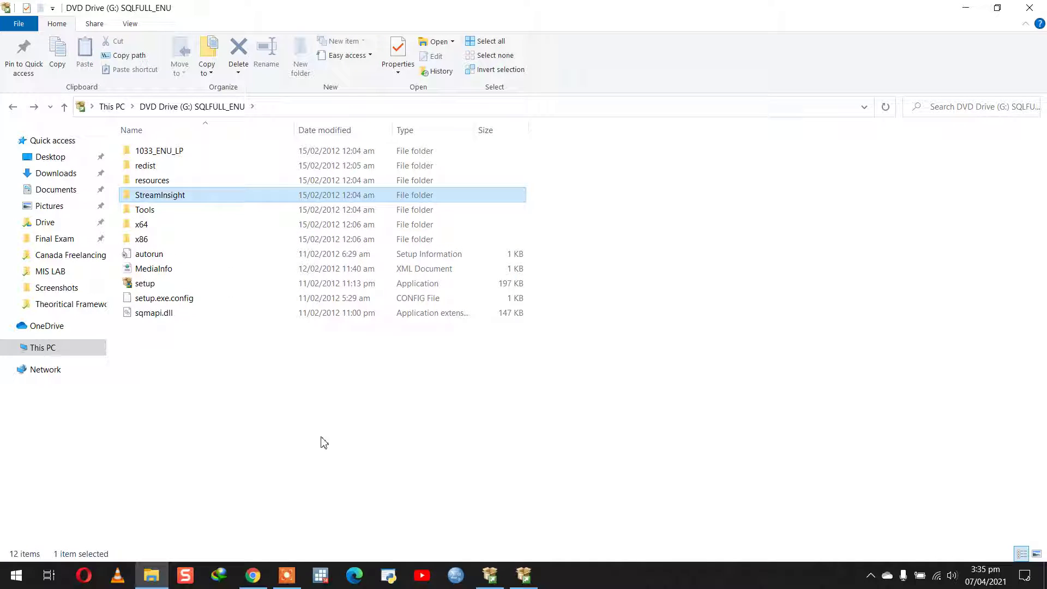
pyautogui.press('Up')
pyautogui.press('Up')
pyautogui.press('Up')
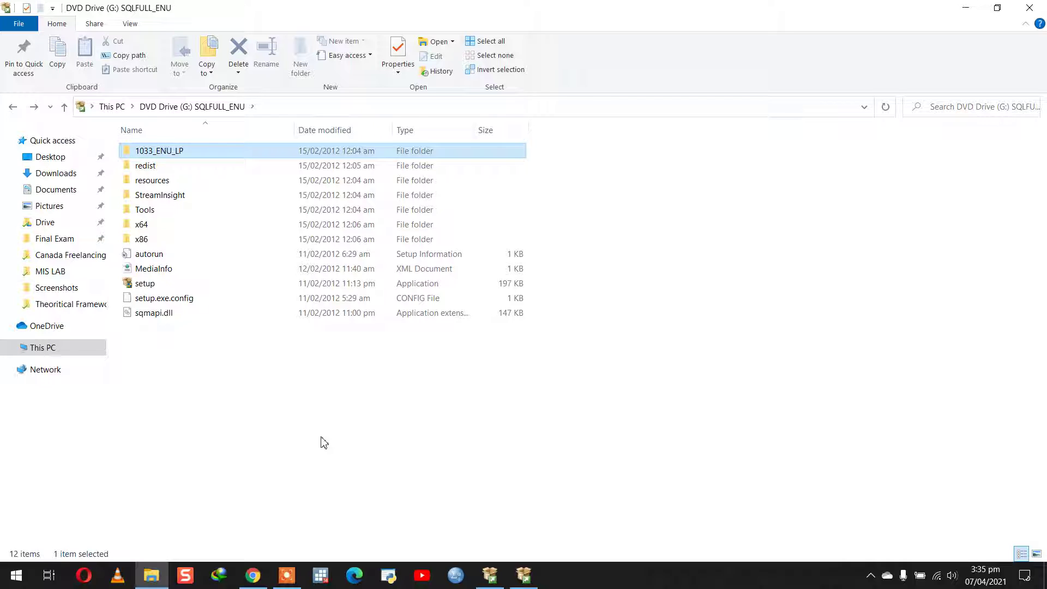
# Look inside the 1033_ENU_LP and redist folders of the SQLFULL_ENU drive, returning to the drive's root.
pyautogui.press('Down')
pyautogui.press('Down')
pyautogui.press('Up')
pyautogui.press('Up')
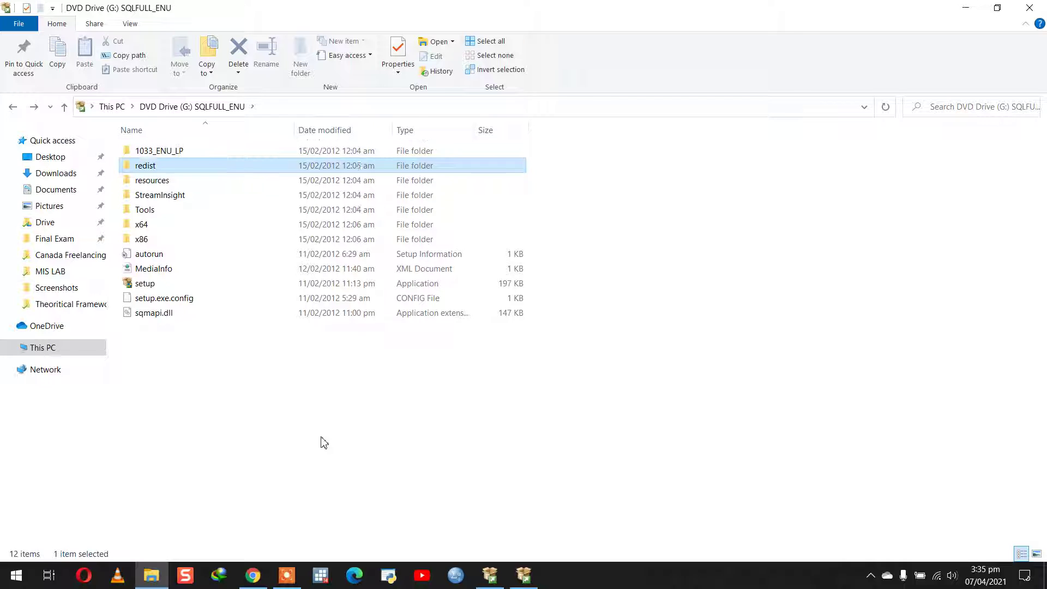
pyautogui.press('Return')
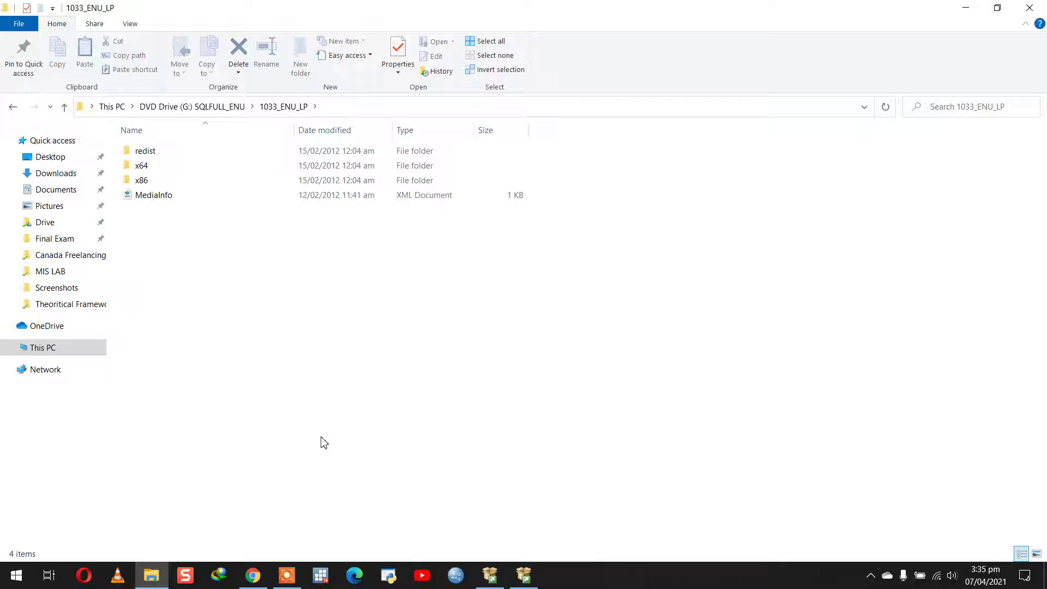
pyautogui.press('BackSpace')
pyautogui.press('Down')
pyautogui.press('Return')
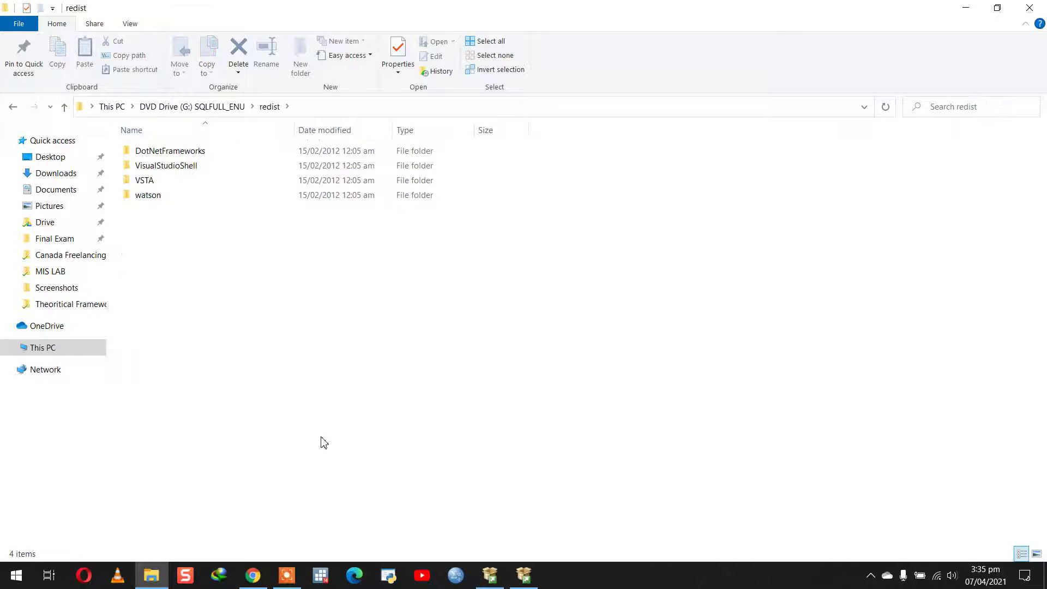
pyautogui.press('BackSpace')
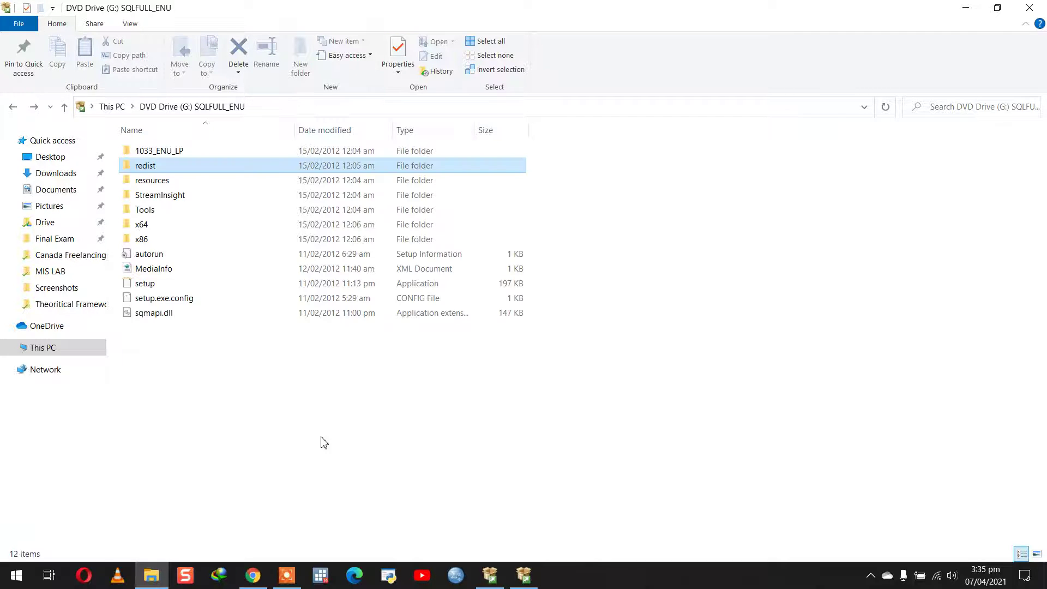
pyautogui.press('Down')
pyautogui.press('Down')
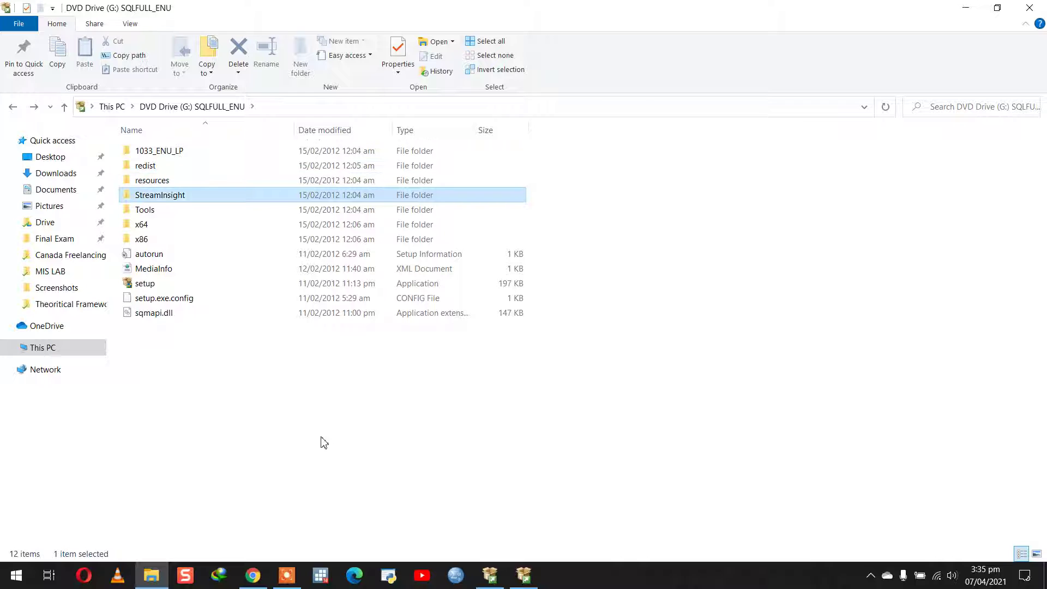
pyautogui.press('End')
pyautogui.press('Up')
pyautogui.press('Up')
pyautogui.press('Up')
pyautogui.press('Up')
pyautogui.press('Up')
pyautogui.press('Up')
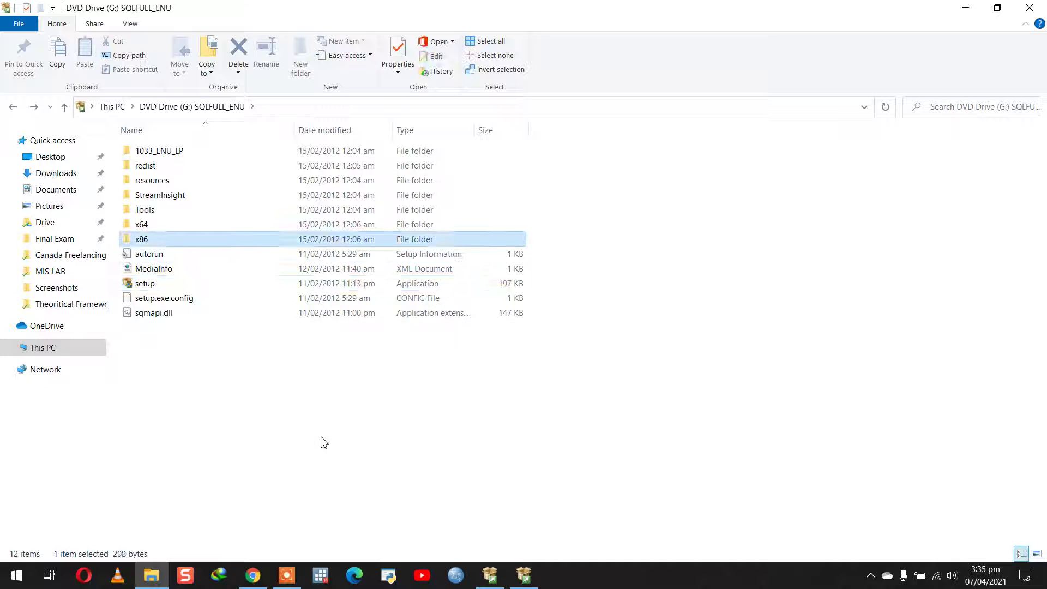
# Switch back to SQL Server 2012 Setup and check the installation progress.
pyautogui.click(516, 586)
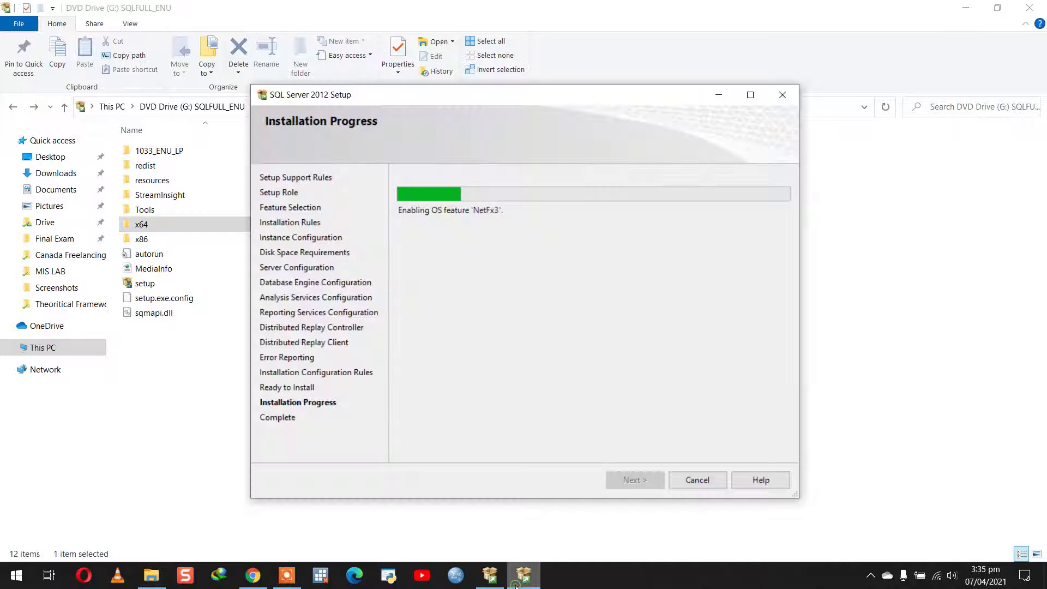
pyautogui.click(502, 586)
pyautogui.moveTo(522, 577)
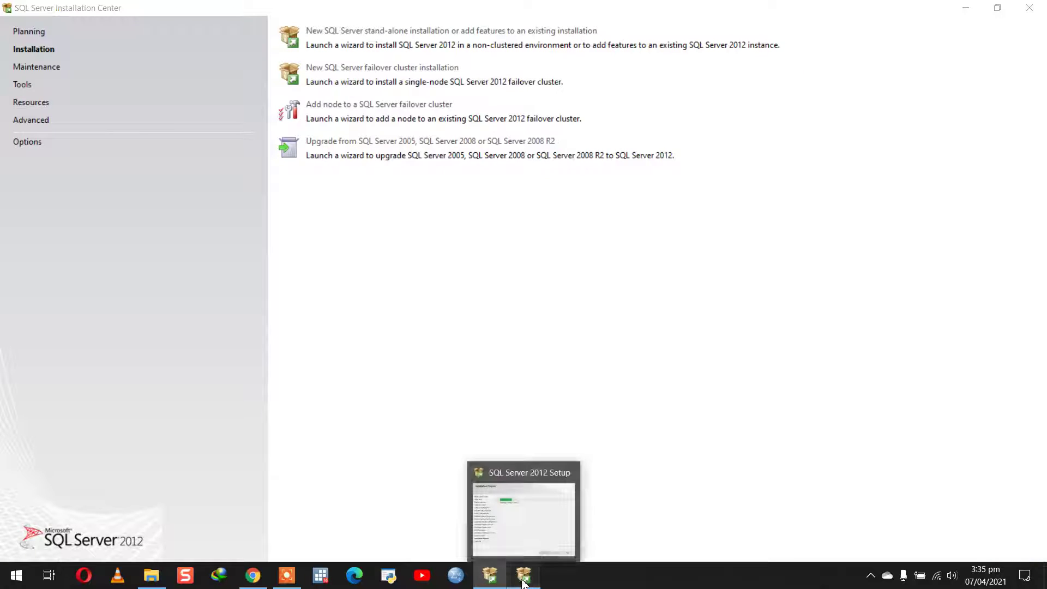
pyautogui.click(502, 472)
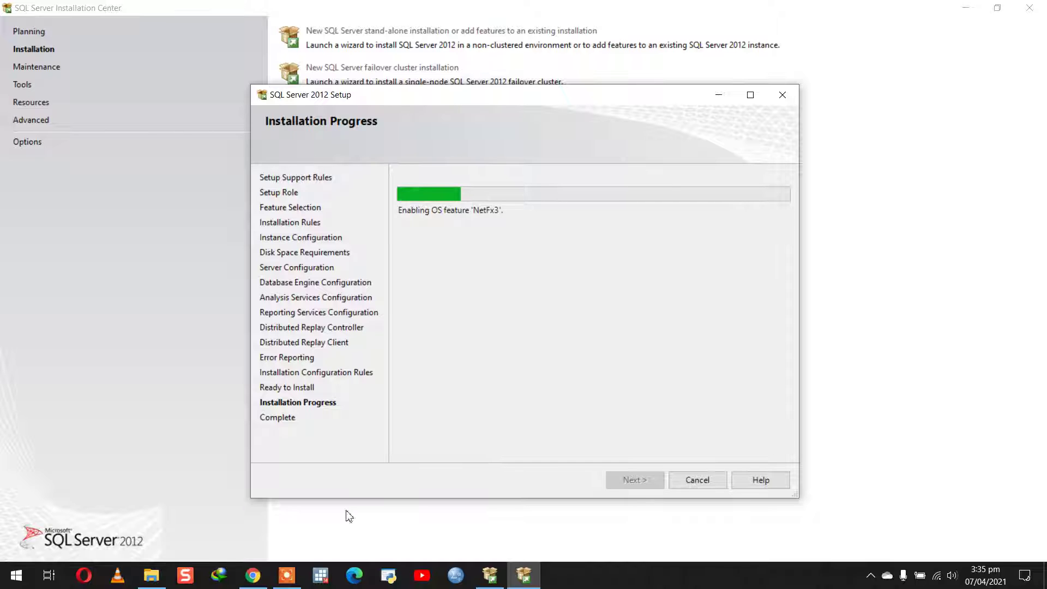
pyautogui.click(287, 575)
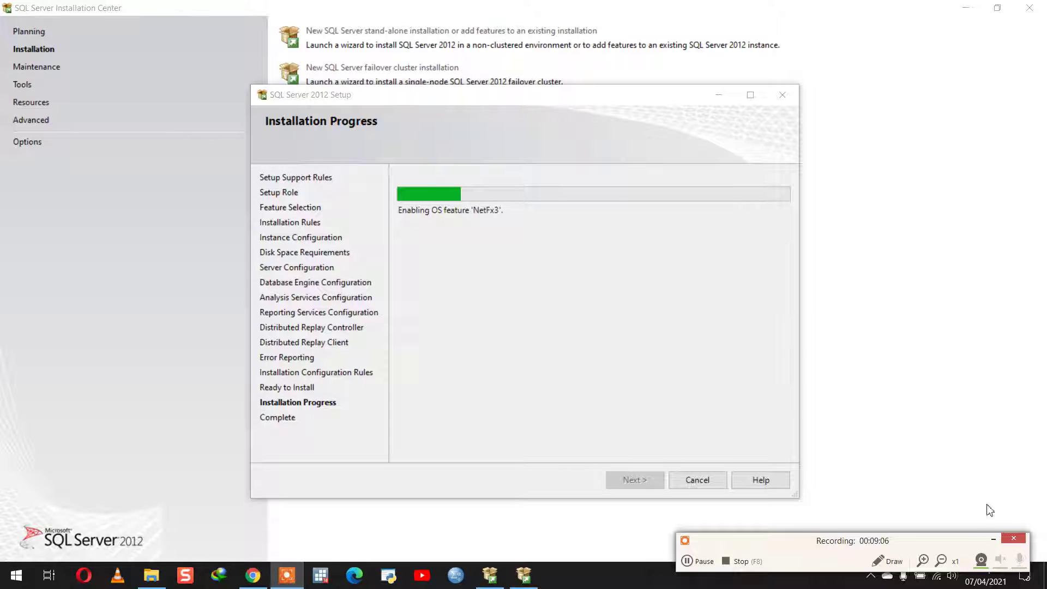
pyautogui.click(993, 540)
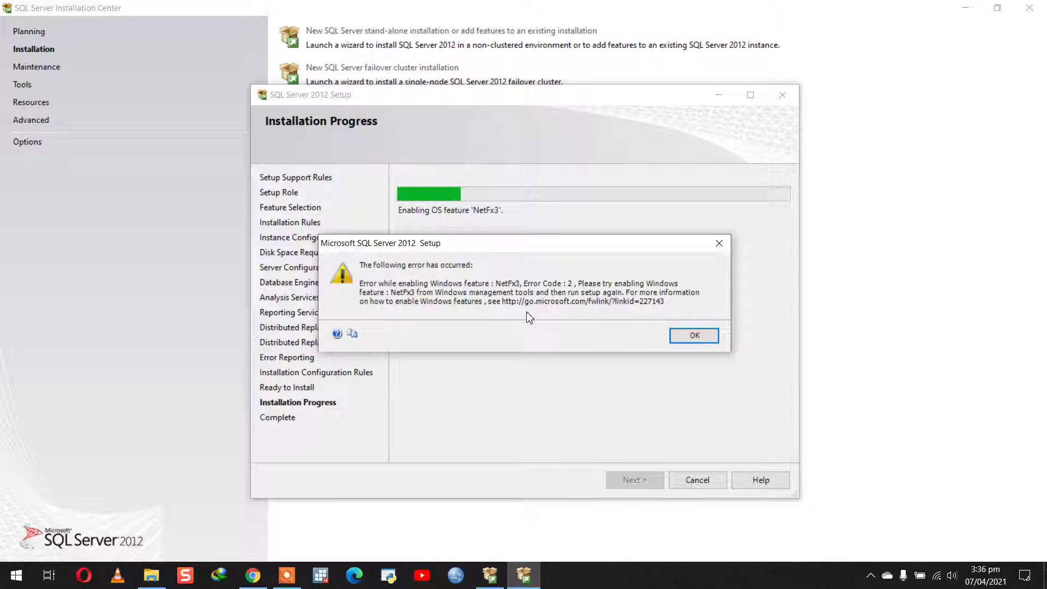
# Search Windows for "netfax3" and copy the search term.
pyautogui.press('super')
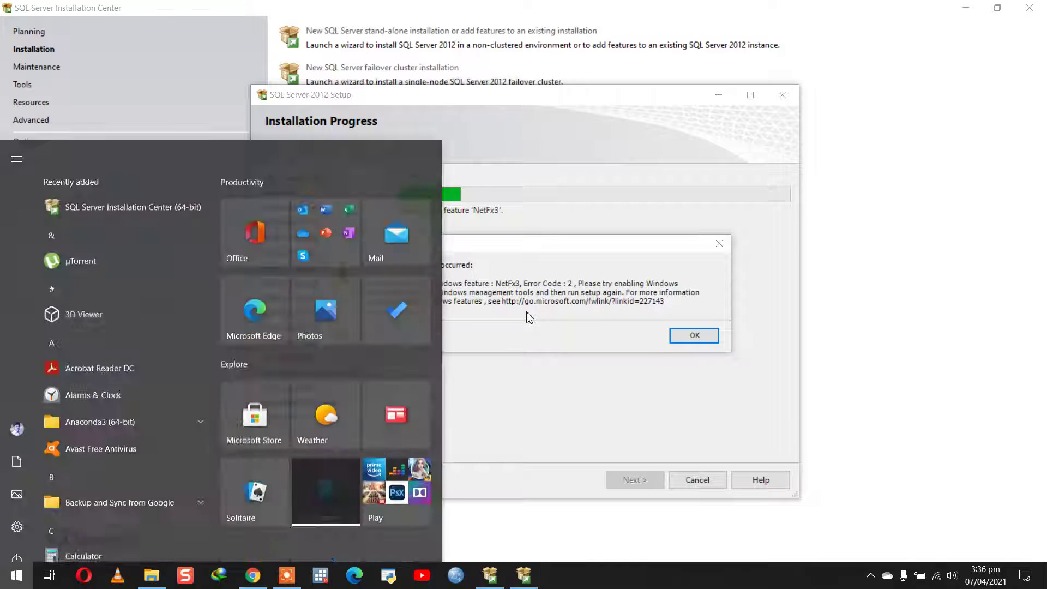
pyautogui.write('net')
pyautogui.write('f')
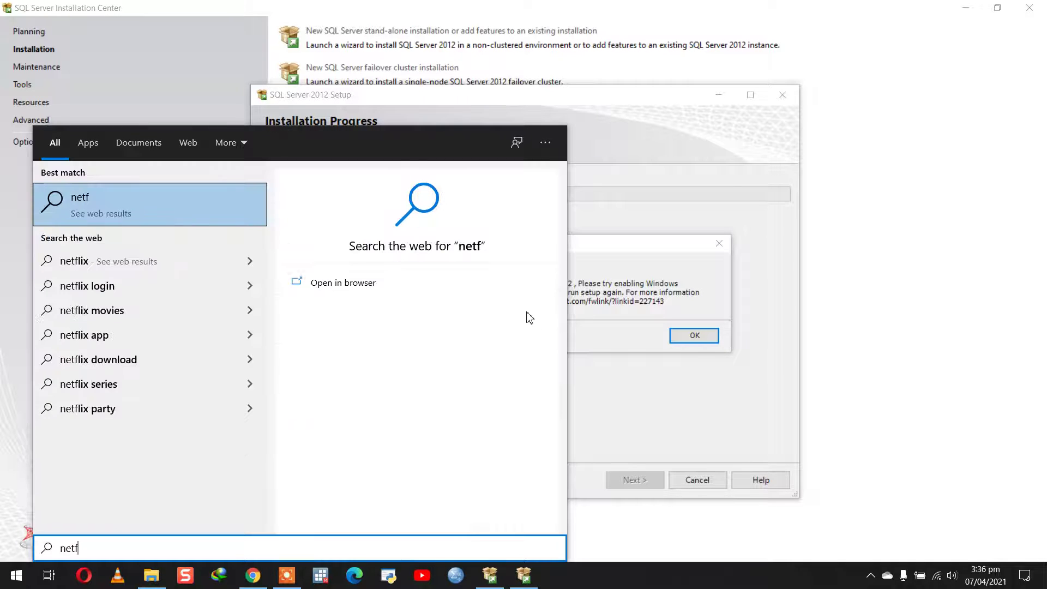
pyautogui.write('ax3')
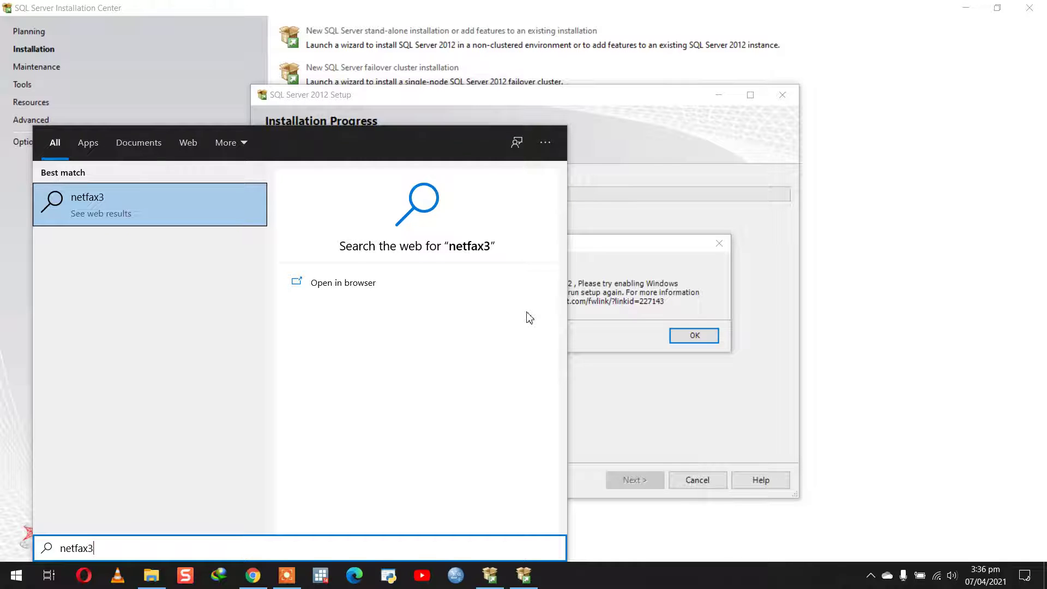
pyautogui.hotkey('ctrl', 'a')
pyautogui.hotkey('ctrl', 'c')
pyautogui.click(572, 327)
# Switch to Chrome and search Google in a new tab for the copied term, using the suggested spelling "netfx3".
pyautogui.click(253, 575)
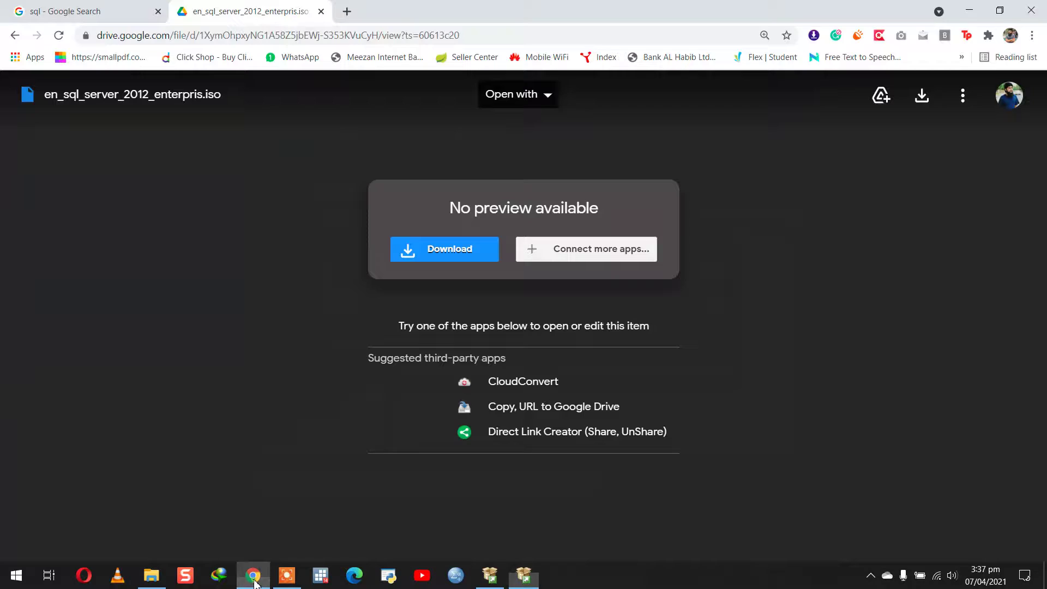
pyautogui.click(349, 15)
pyautogui.hotkey('ctrl', 'v')
pyautogui.press('Return')
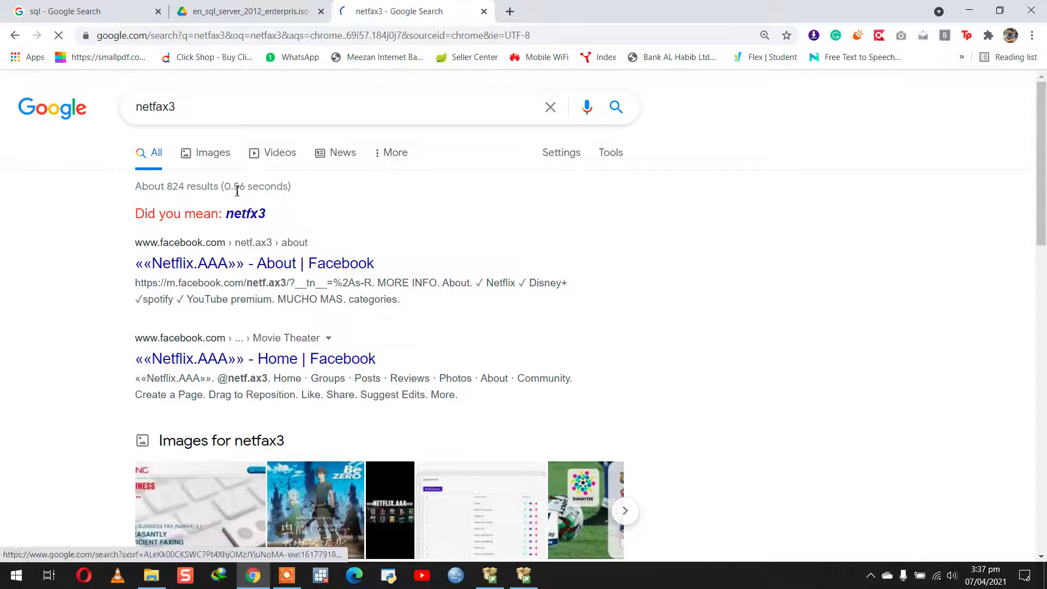
pyautogui.click(249, 214)
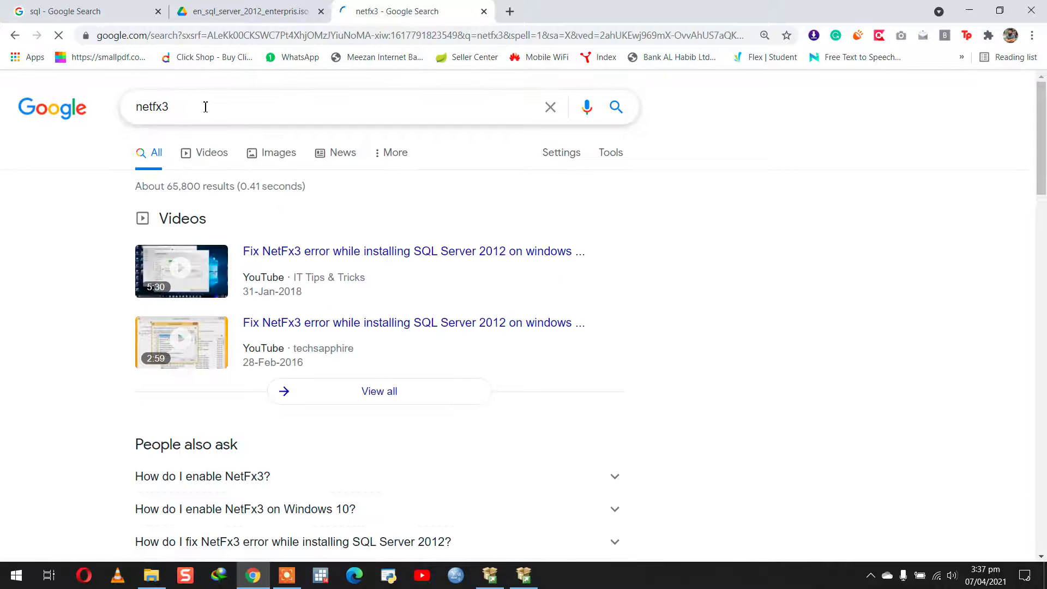
pyautogui.click(206, 107)
pyautogui.click(2, 293)
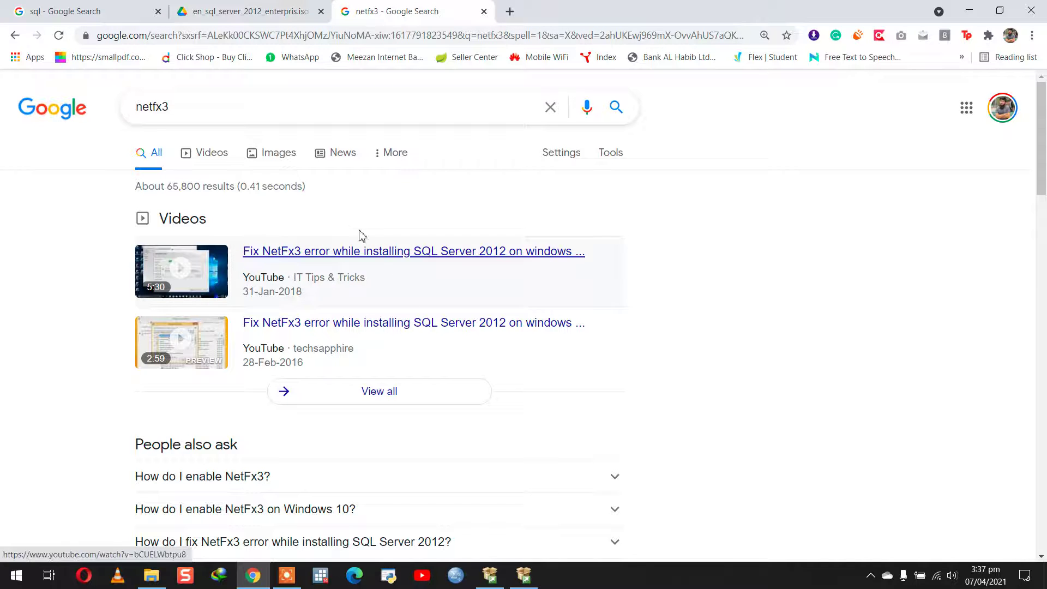
pyautogui.rightClick(332, 266)
pyautogui.click(21, 355)
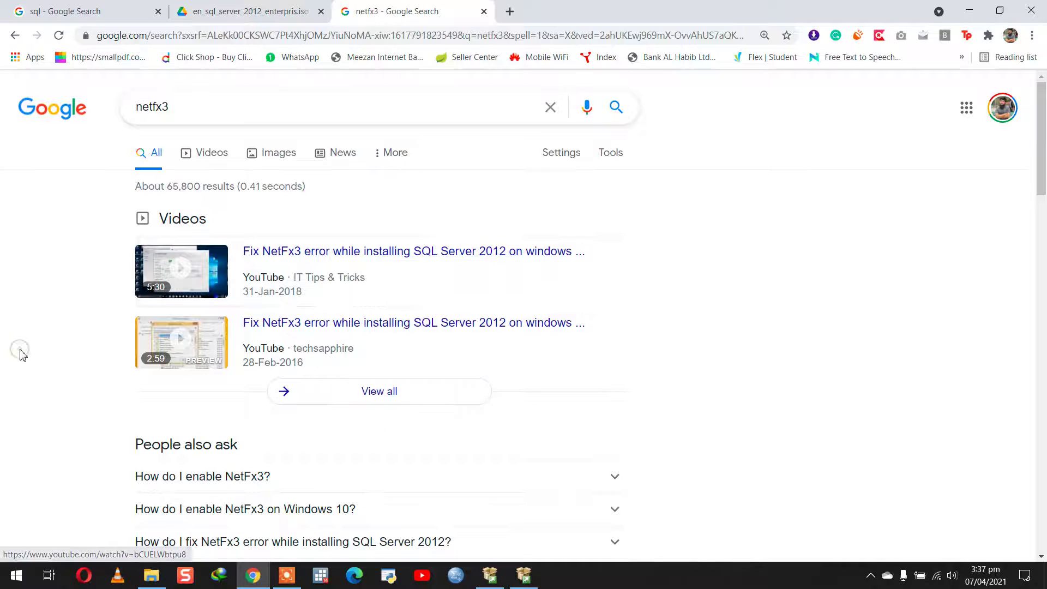
# Expand the related question "How do I enable NetFx3?" and open its C# Corner article in a new tab.
pyautogui.click(147, 482)
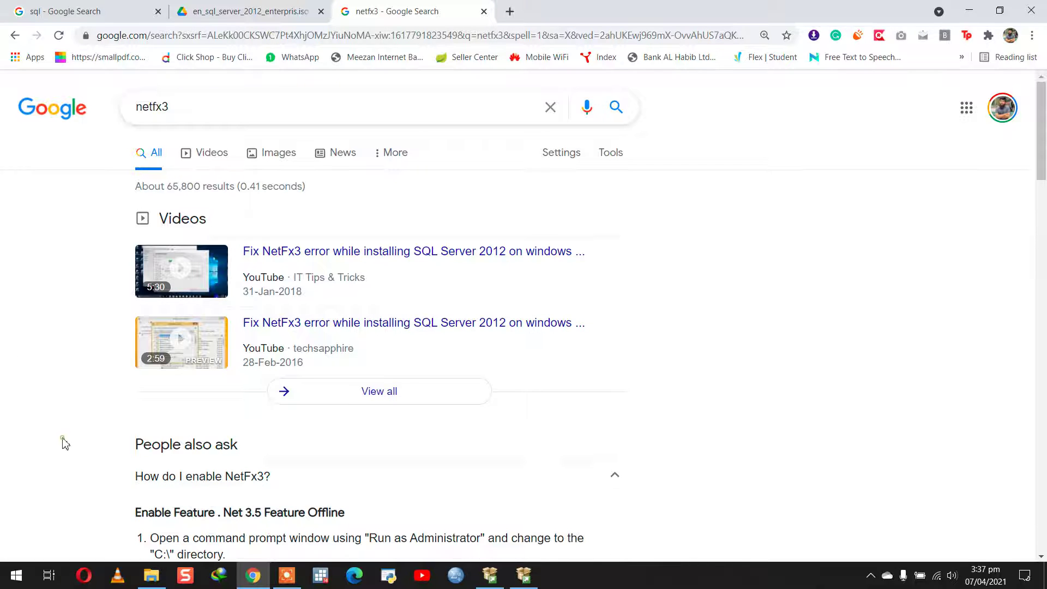
pyautogui.scroll(-5, 64, 442)
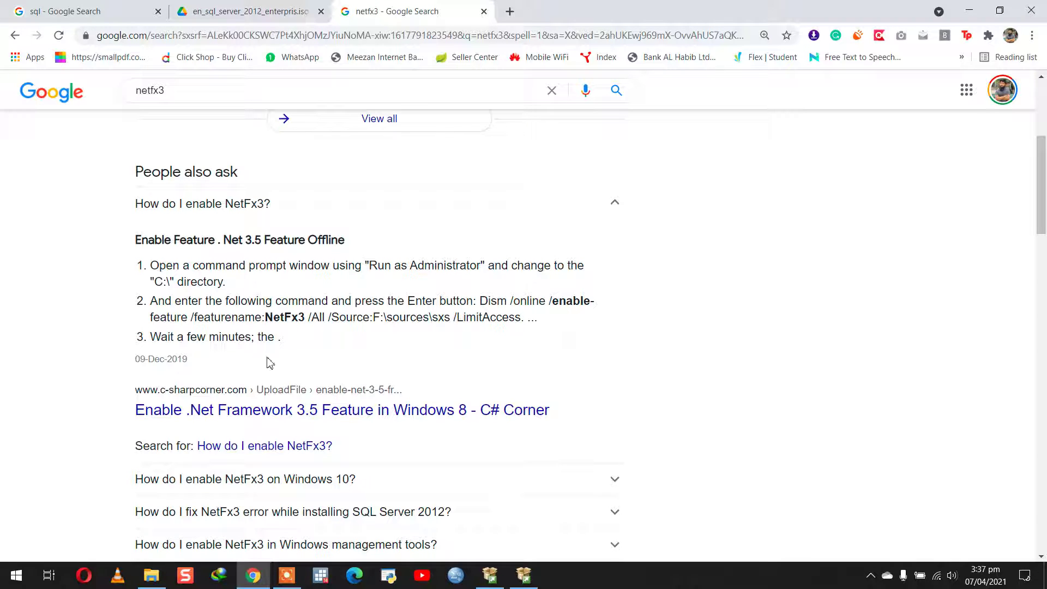
pyautogui.rightClick(257, 409)
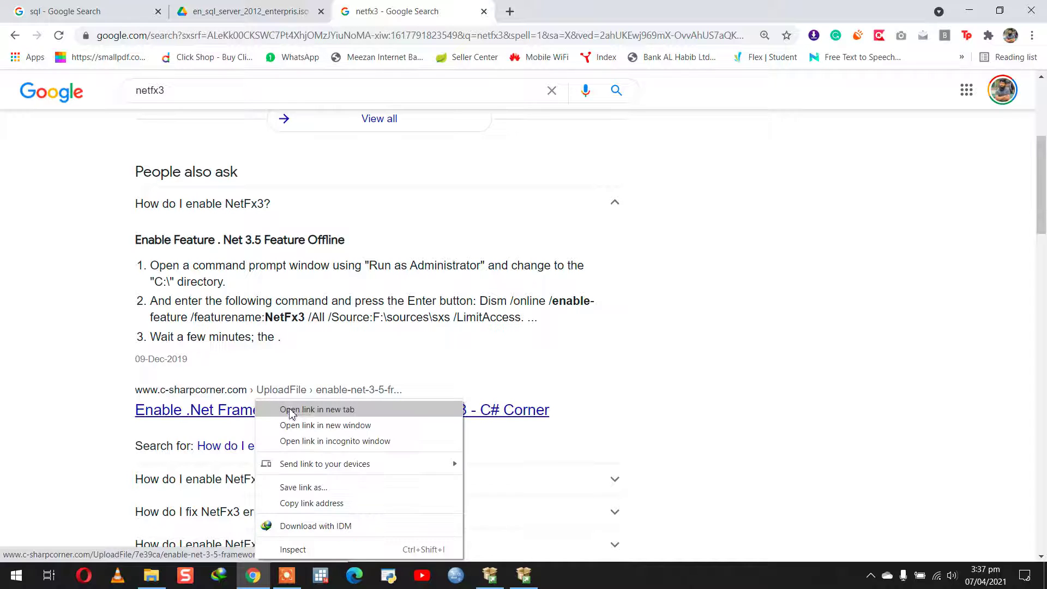
pyautogui.click(290, 410)
pyautogui.click(567, 5)
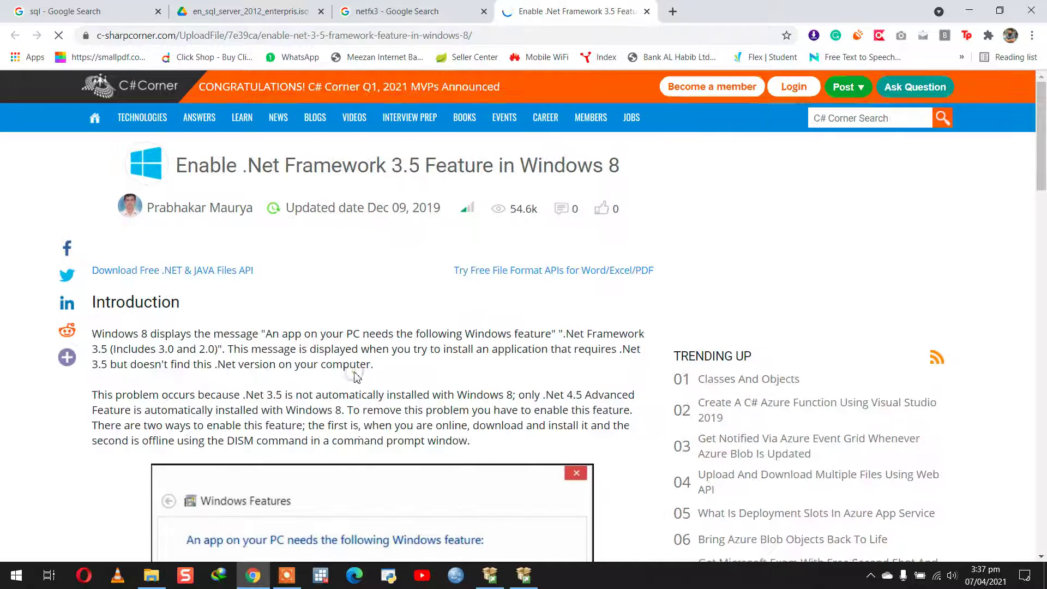
# Read the C# Corner article's online and offline instructions for enabling the .NET Framework 3.5 feature in Windows.
pyautogui.scroll(-1, 356, 375)
pyautogui.scroll(-8, 356, 377)
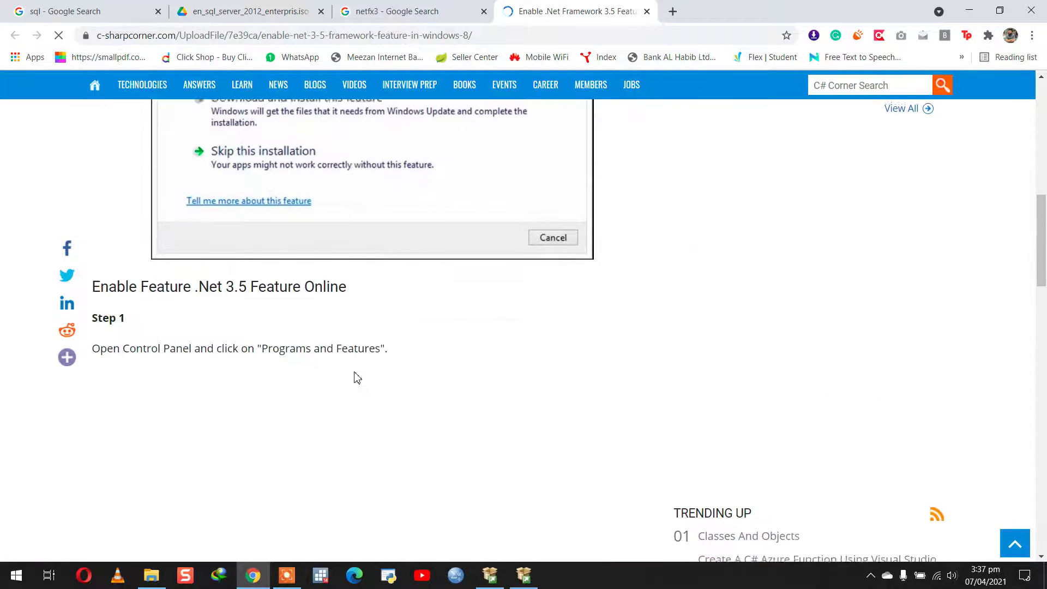
pyautogui.scroll(-1, 356, 376)
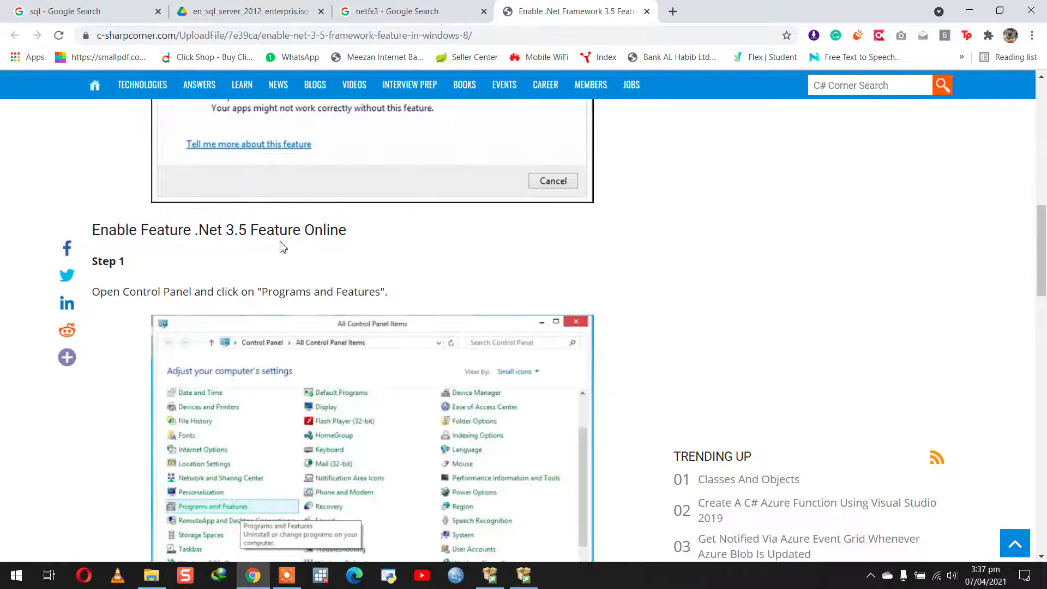
pyautogui.scroll(-5, 370, 433)
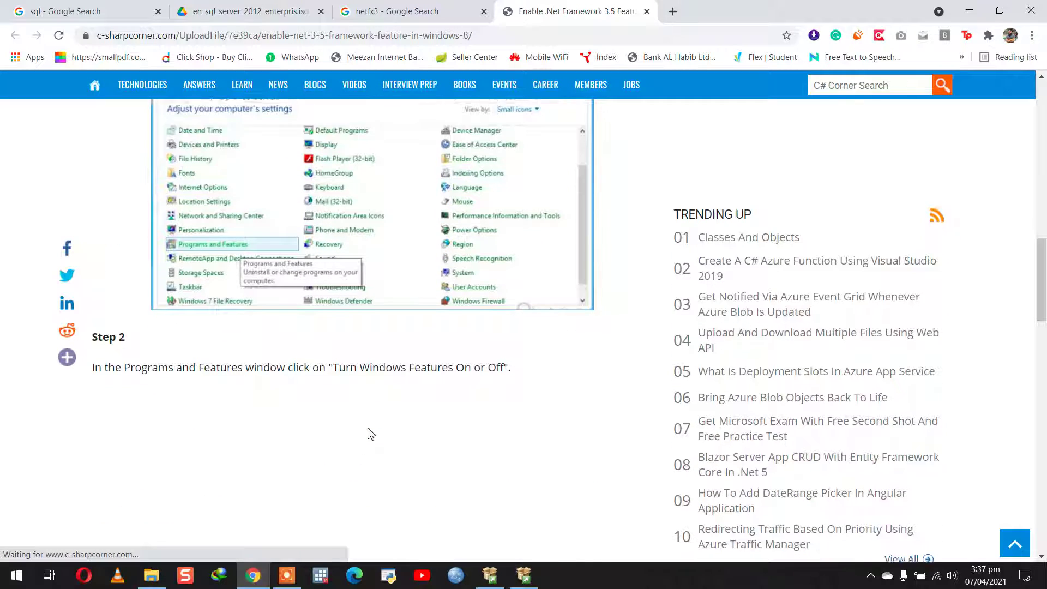
pyautogui.scroll(-7, 368, 433)
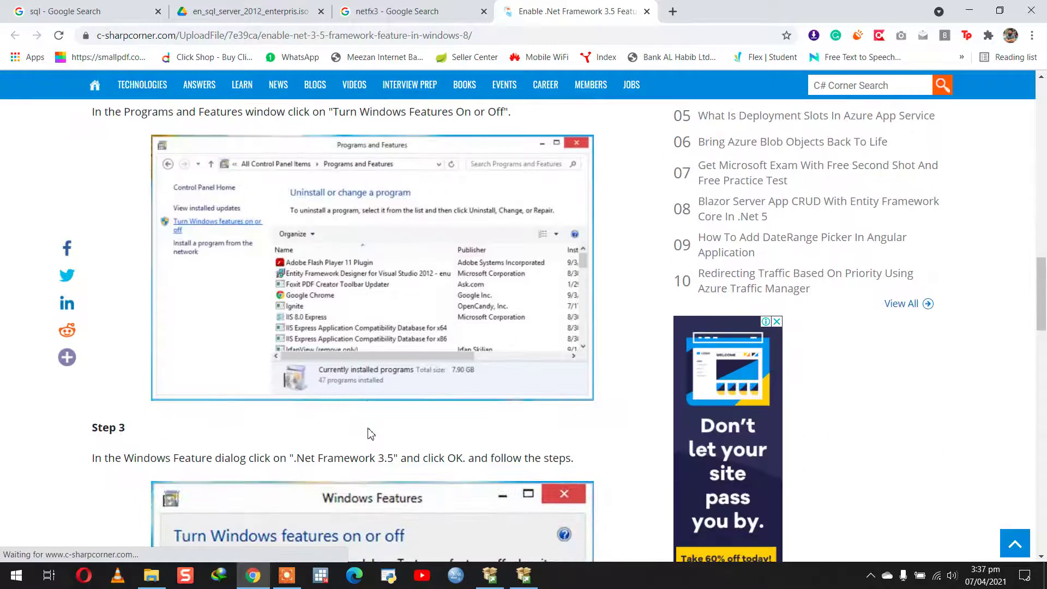
pyautogui.scroll(-4, 369, 432)
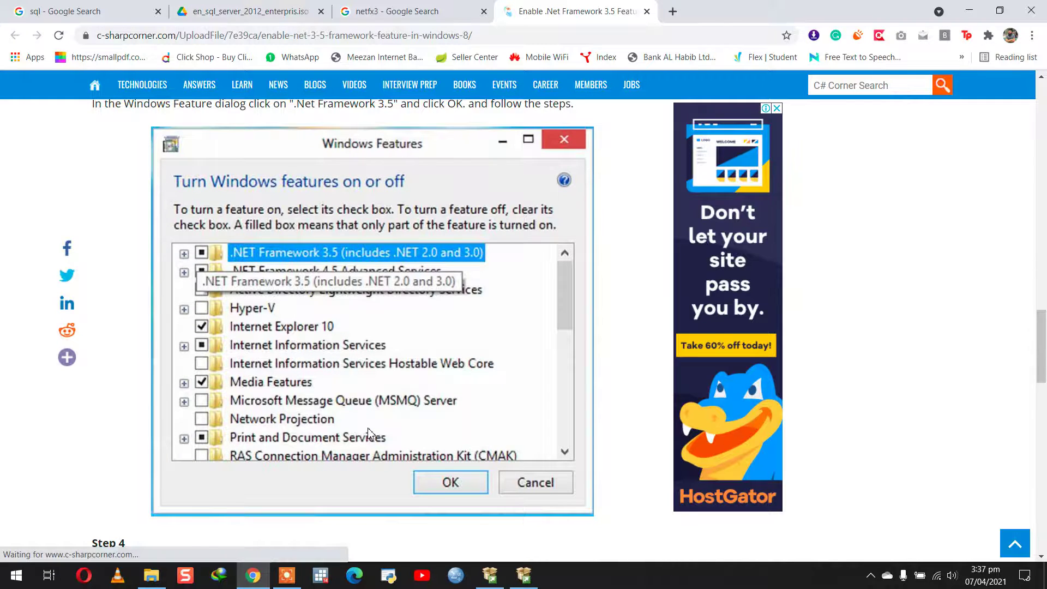
pyautogui.scroll(20, 369, 434)
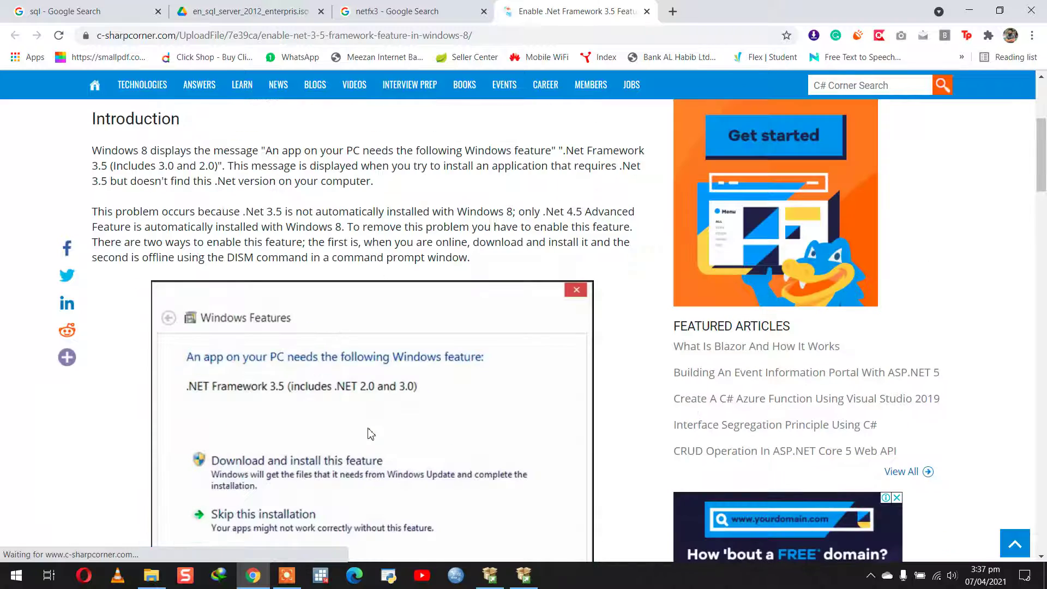
pyautogui.scroll(-3, 370, 434)
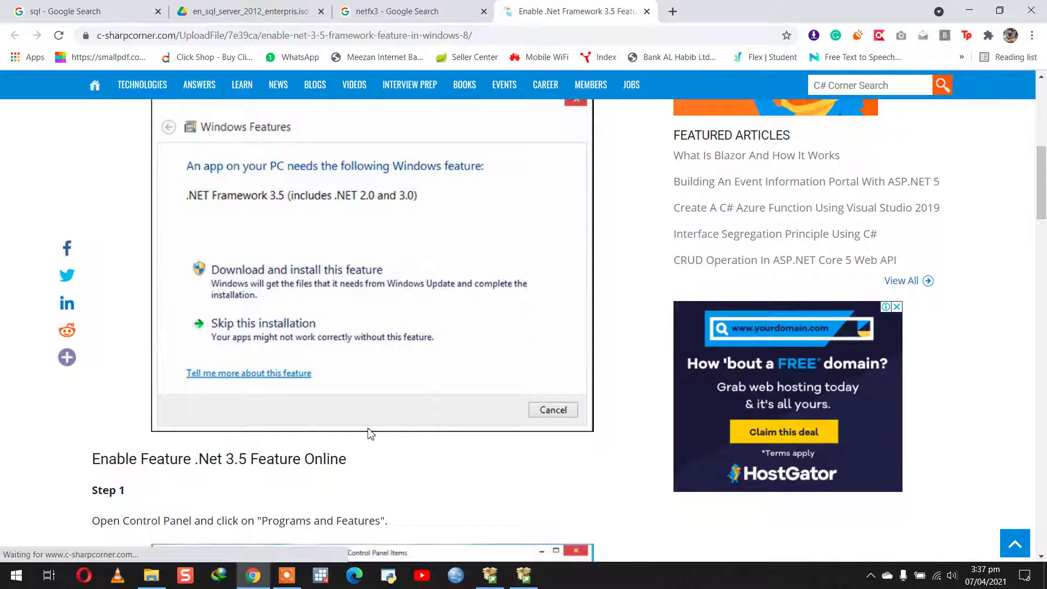
pyautogui.scroll(6, 370, 433)
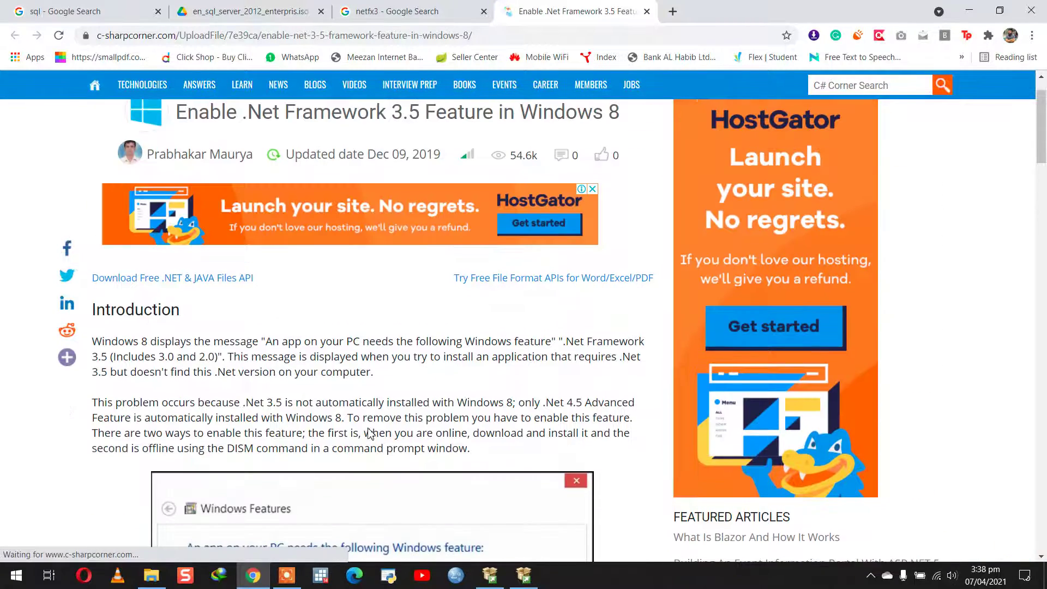
pyautogui.scroll(2, 370, 433)
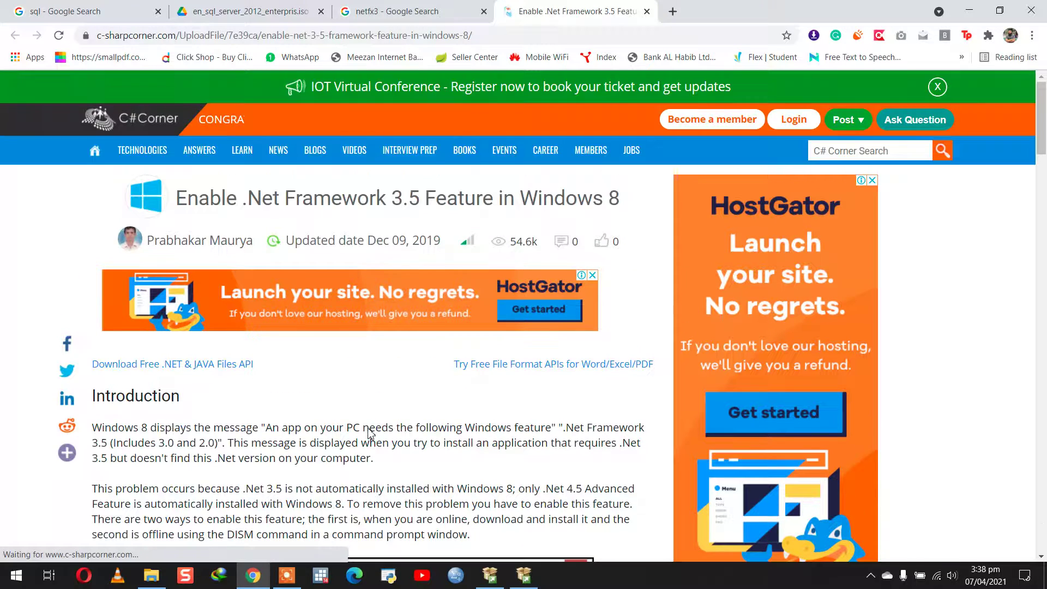
pyautogui.scroll(-7, 371, 433)
pyautogui.scroll(4, 371, 434)
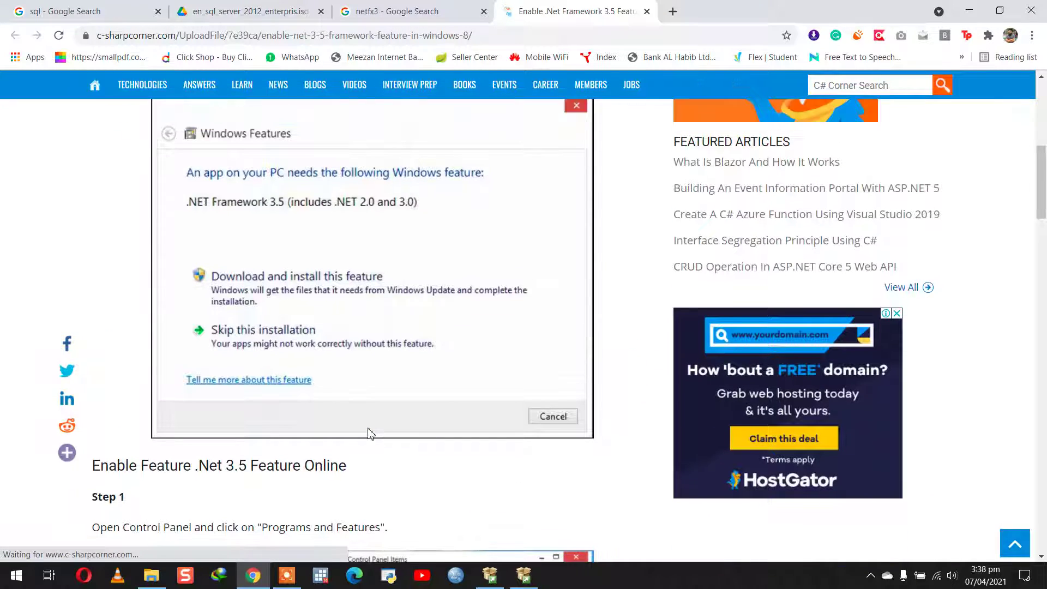
pyautogui.scroll(-10, 371, 433)
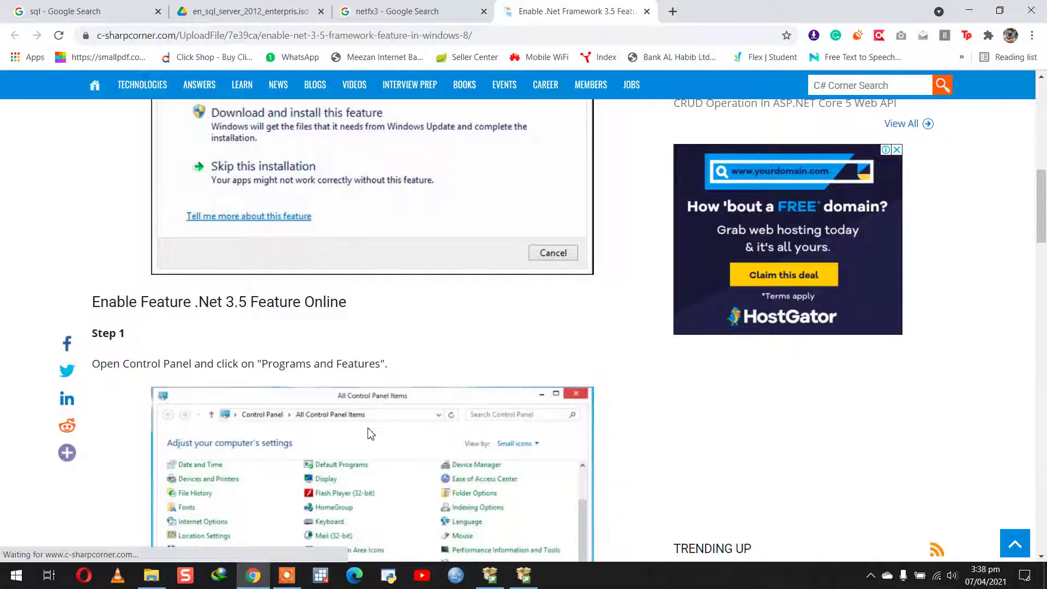
pyautogui.scroll(-8, 371, 434)
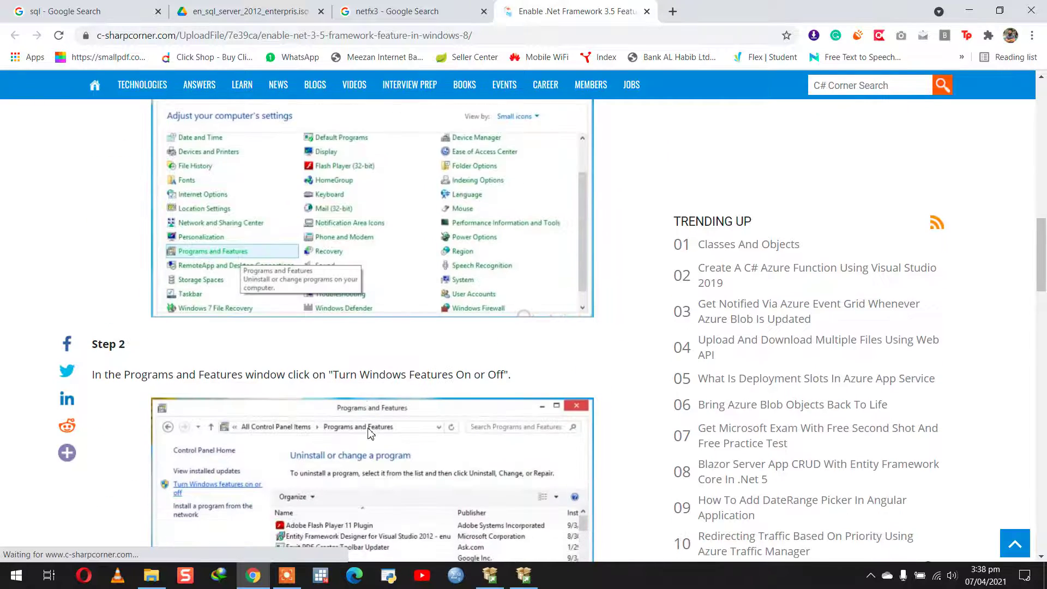
pyautogui.scroll(-5, 370, 433)
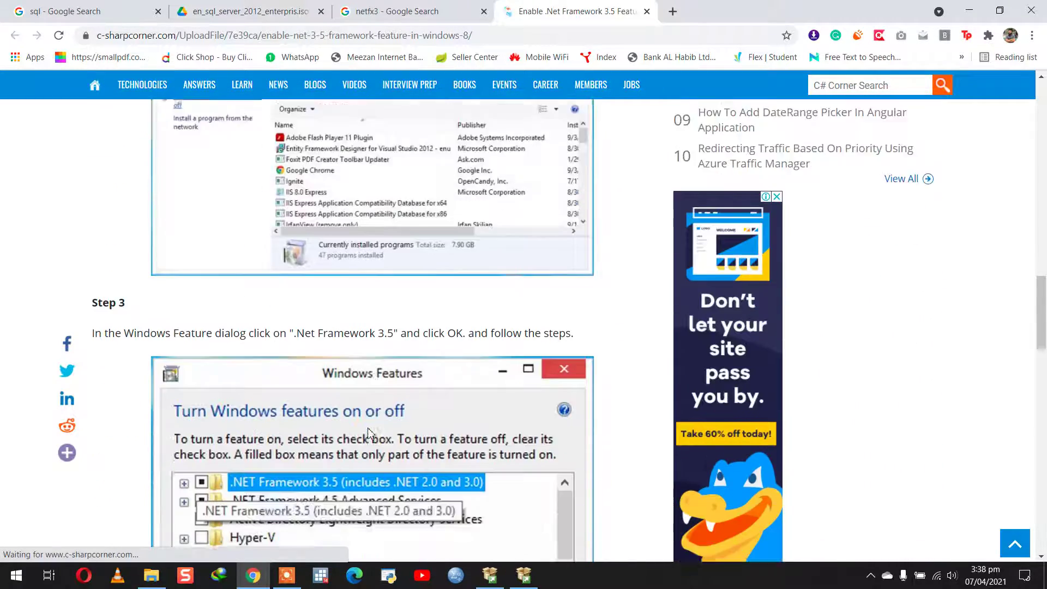
pyautogui.scroll(-8, 370, 433)
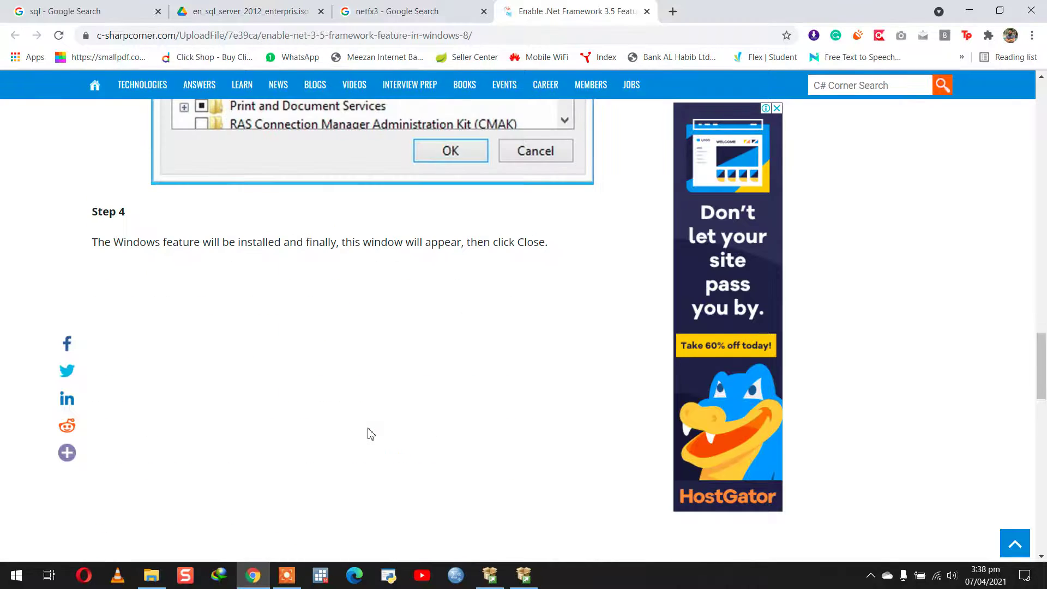
pyautogui.scroll(-1, 371, 434)
pyautogui.scroll(-15, 371, 434)
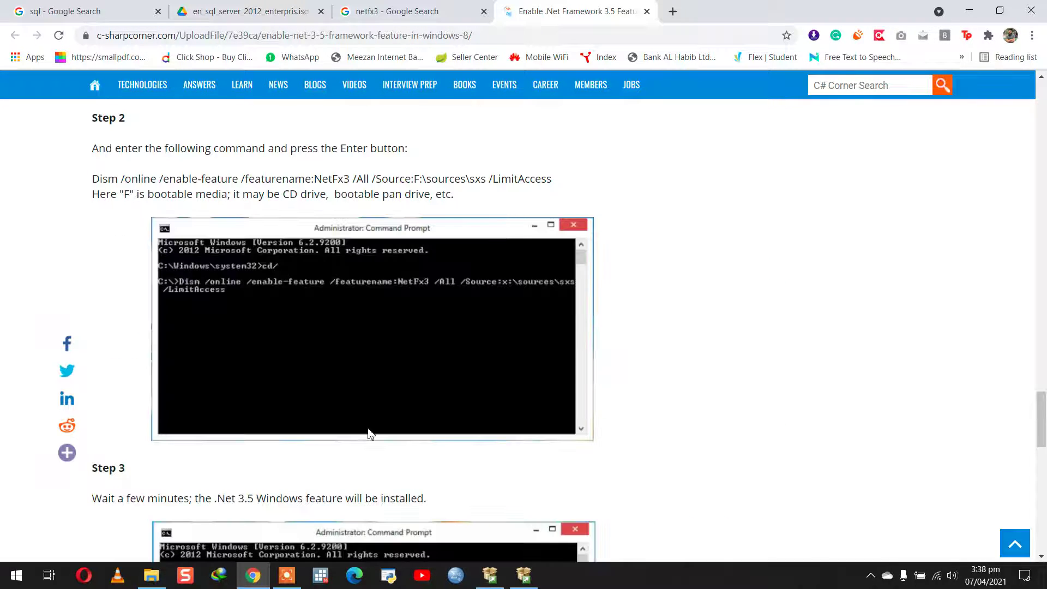
pyautogui.scroll(-8, 371, 434)
pyautogui.scroll(-8, 369, 434)
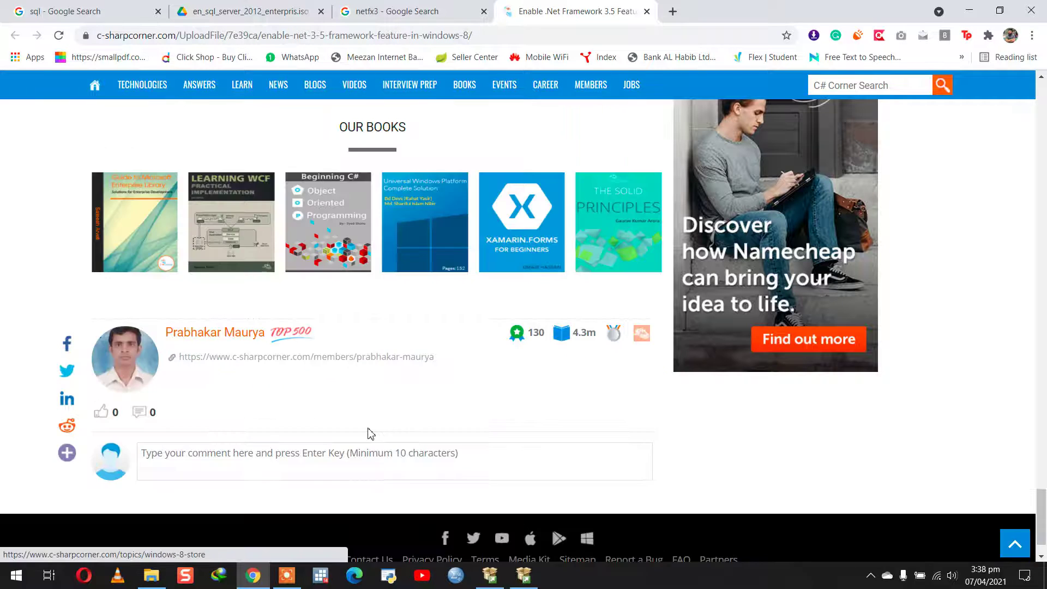
pyautogui.scroll(8, 370, 434)
pyautogui.scroll(20, 370, 435)
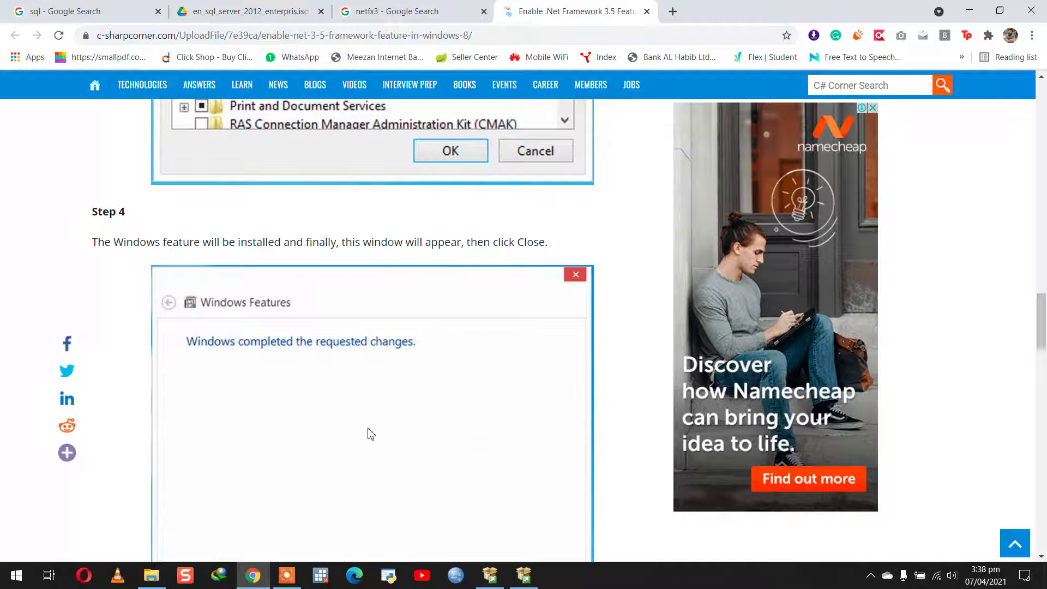
# Open the Windows Add or remove programs settings, search the installed apps for "net", and return to the article in Chrome.
pyautogui.press('super')
pyautogui.write('add o')
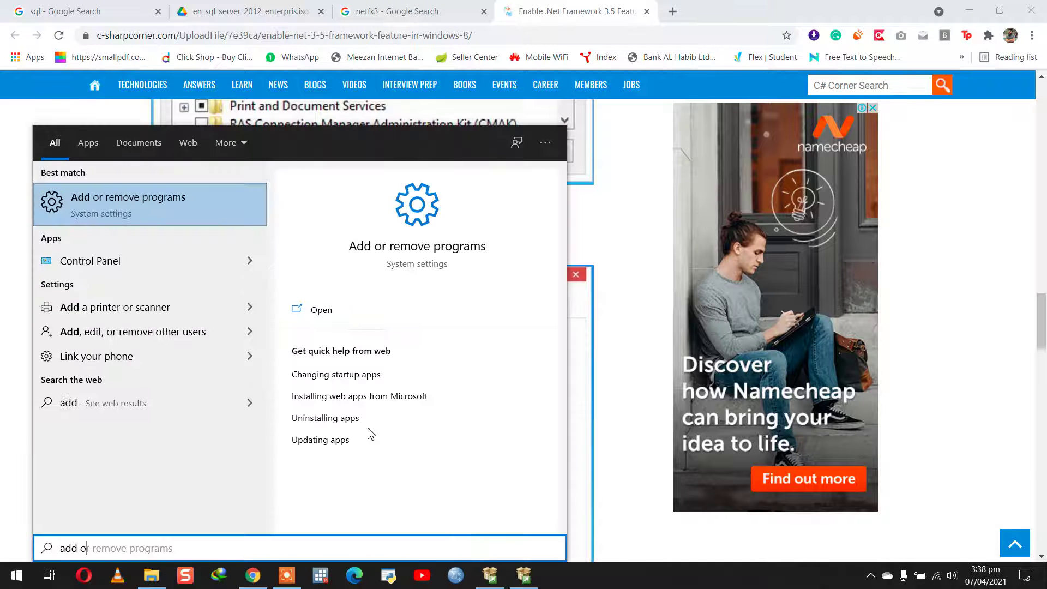
pyautogui.write('r')
pyautogui.press('Return')
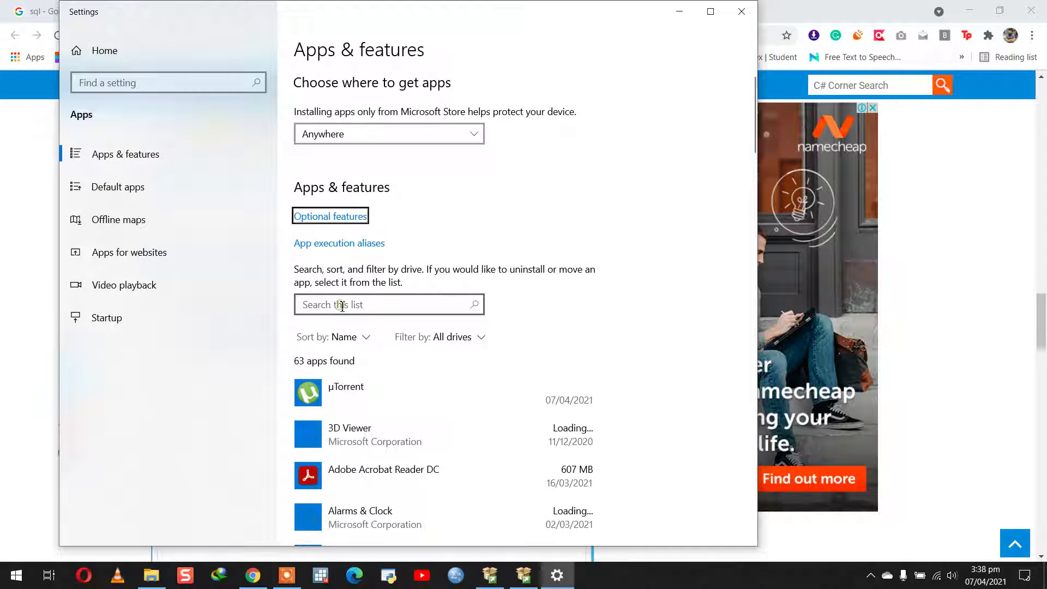
pyautogui.click(342, 306)
pyautogui.write('net')
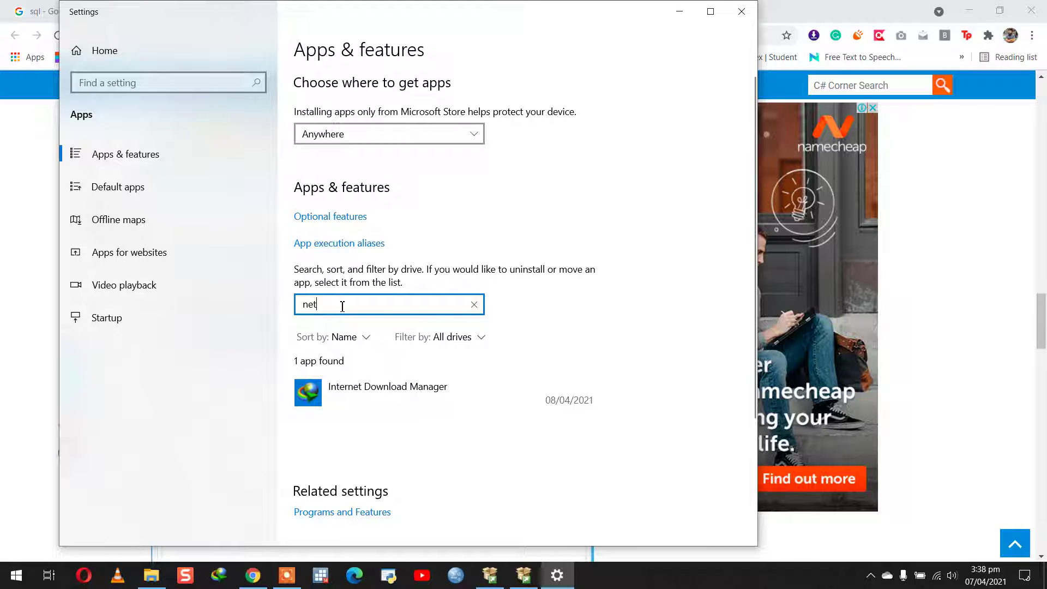
pyautogui.click(4, 271)
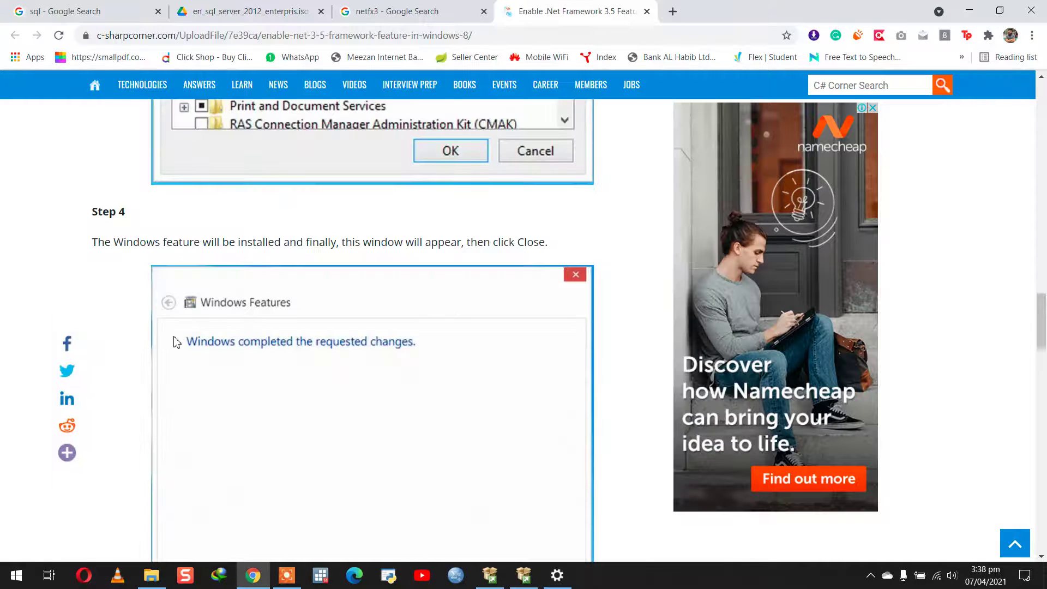
# Open Microsoft's official .NET Framework 3.5 download page from the Google results for ".Net 3.5", rechecking the version named in the article.
pyautogui.scroll(20, 175, 342)
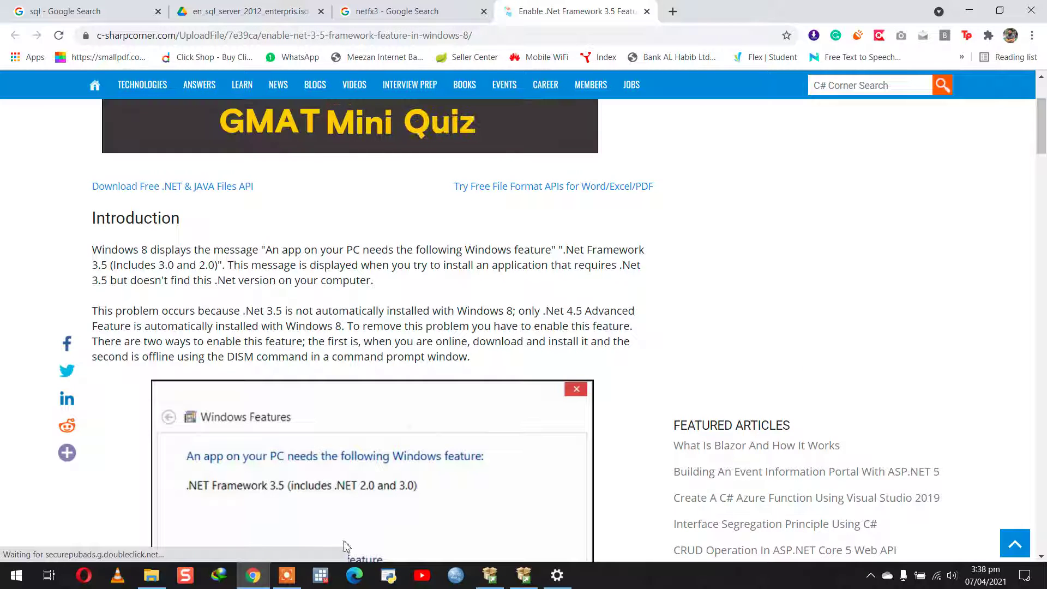
pyautogui.click(284, 581)
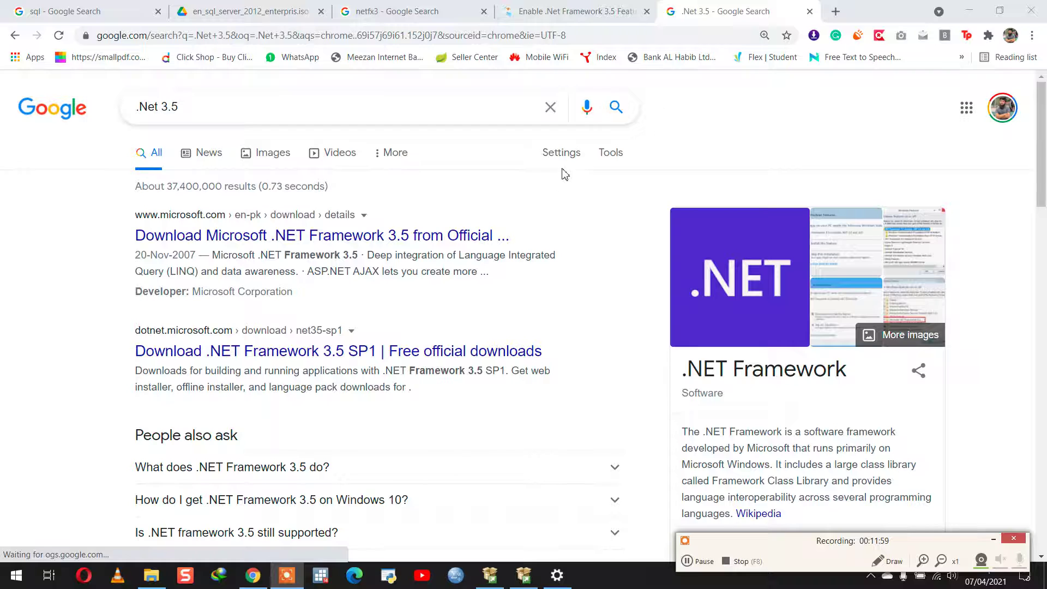
pyautogui.click(553, 11)
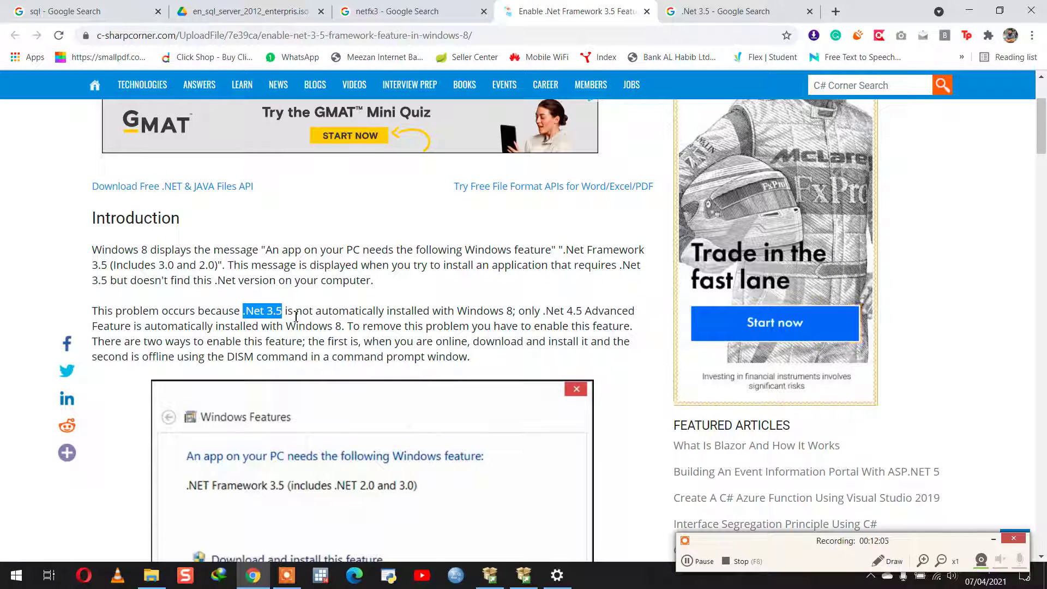
pyautogui.click(703, 11)
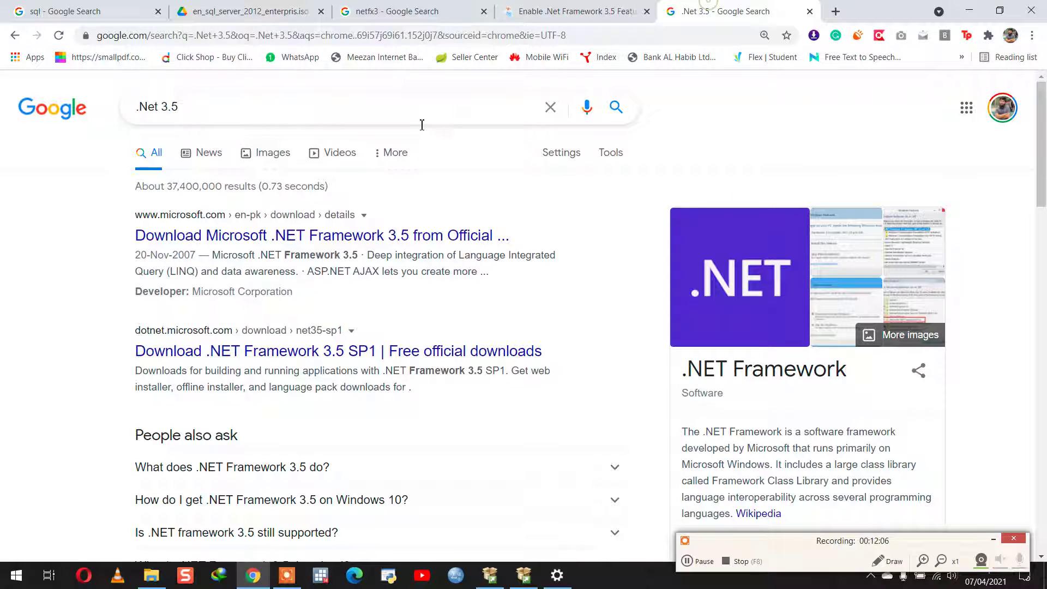
pyautogui.click(330, 240)
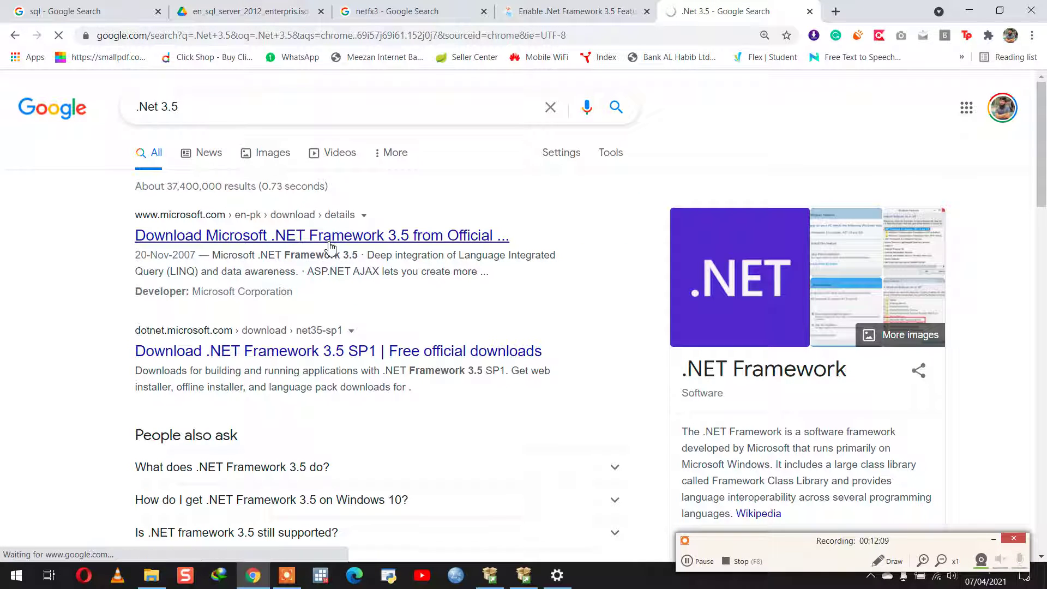
pyautogui.click(596, 8)
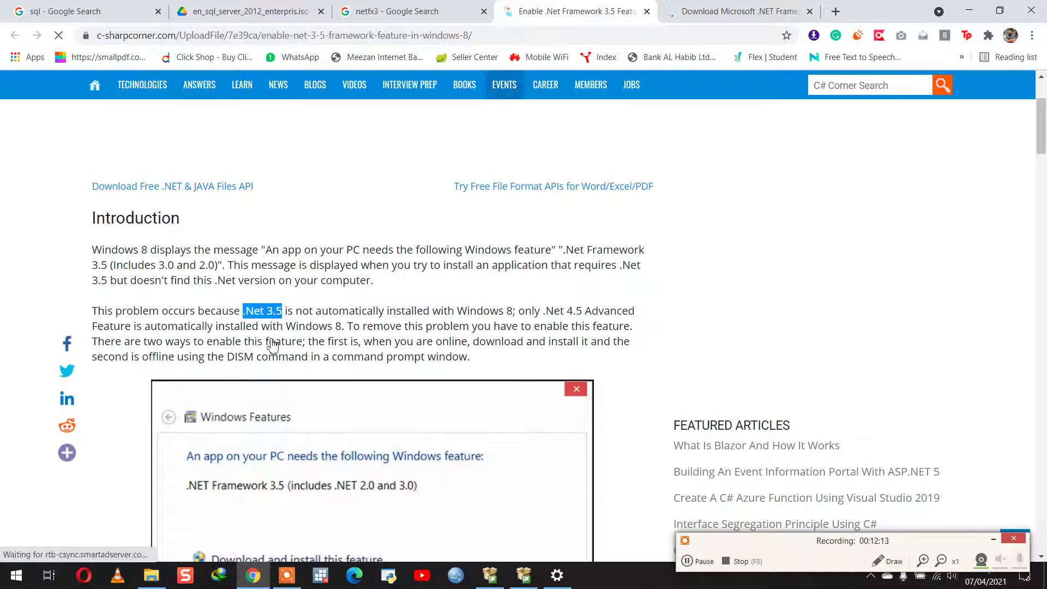
pyautogui.click(766, 7)
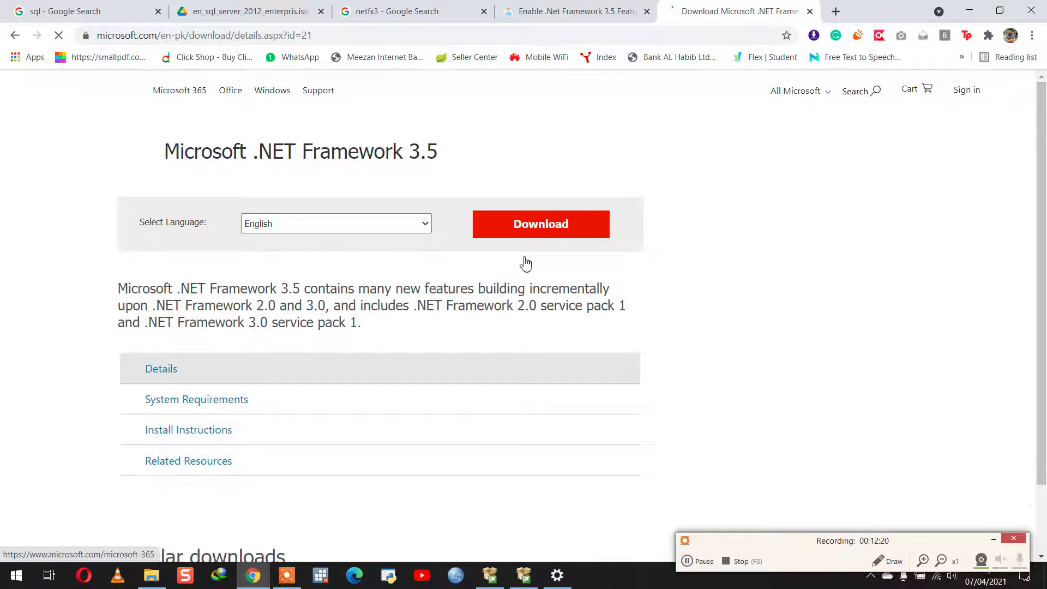
# Download the Microsoft .NET Framework 3.5 installer dotNetFx35setup.exe into Downloads\Programs, using the manual download link.
pyautogui.click(517, 289)
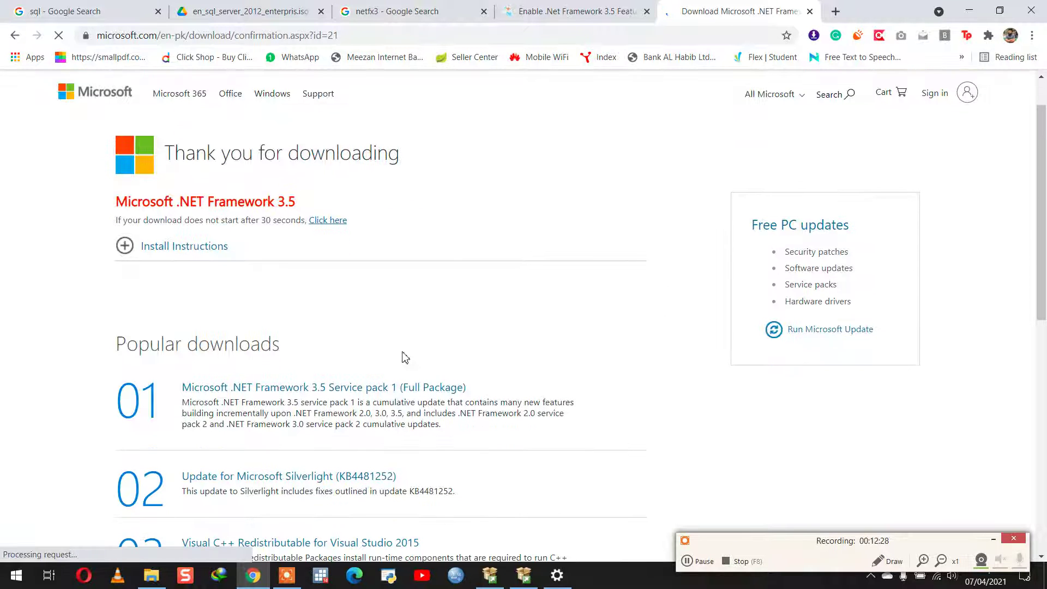
pyautogui.scroll(-3, 406, 358)
pyautogui.scroll(2, 406, 358)
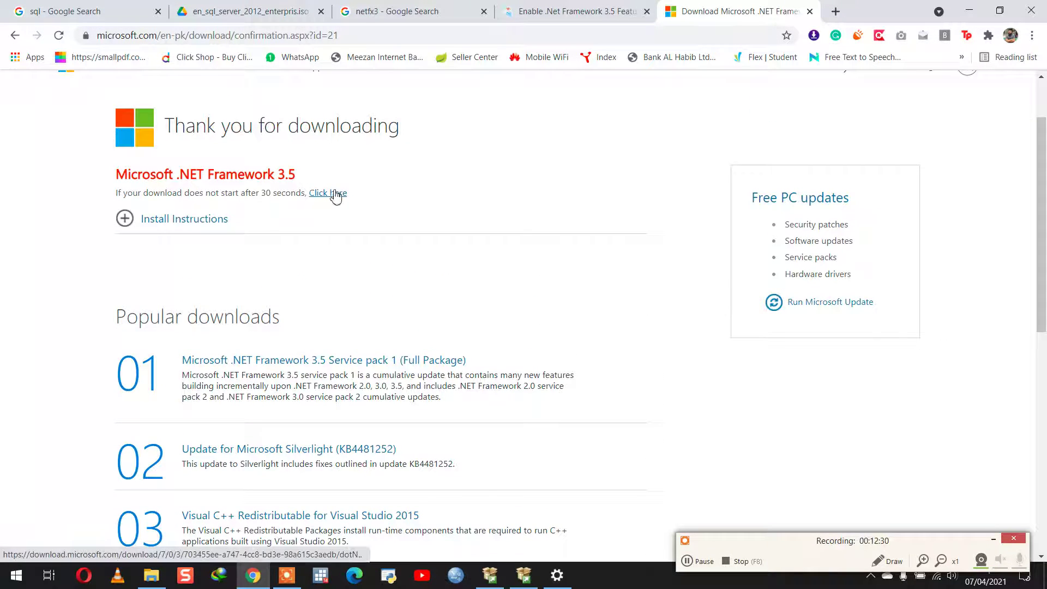
pyautogui.click(335, 194)
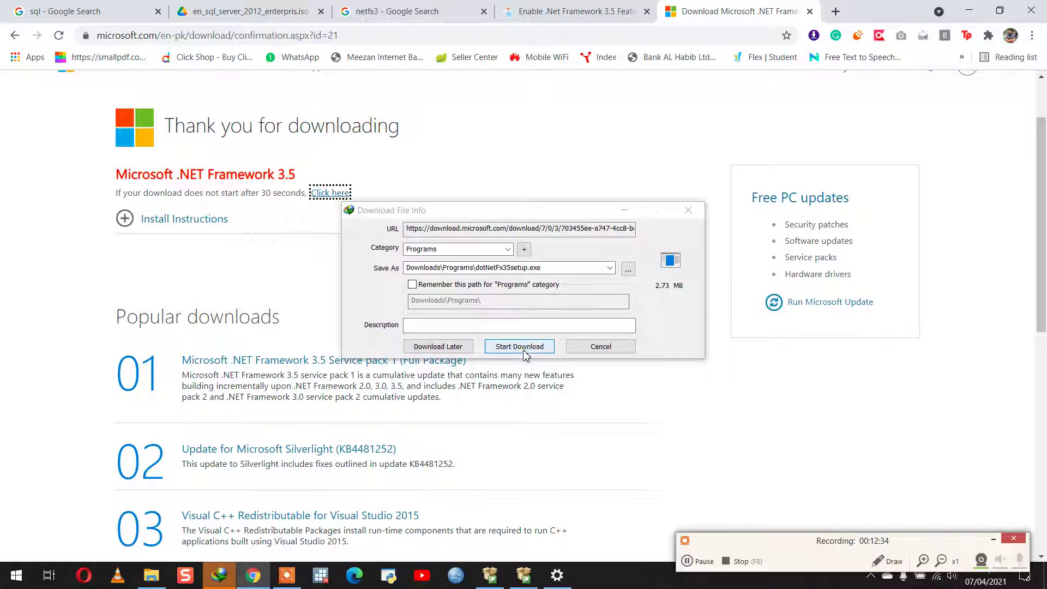
pyautogui.click(519, 345)
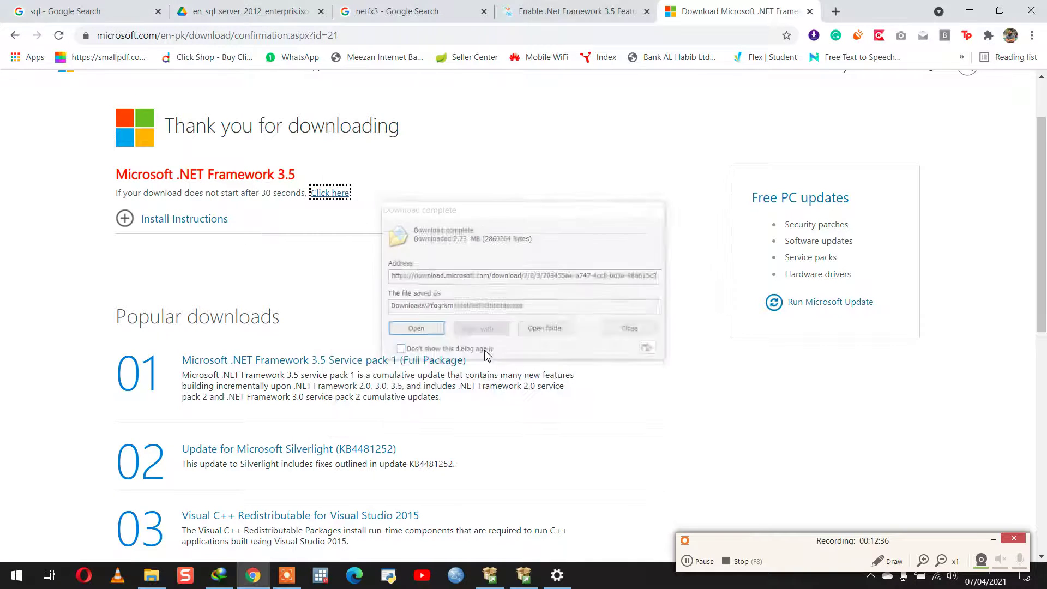
# Run the downloaded installer to download and install the .NET Framework 3.5 Windows feature, and switch to SQL Server 2012 Setup.
pyautogui.click(422, 329)
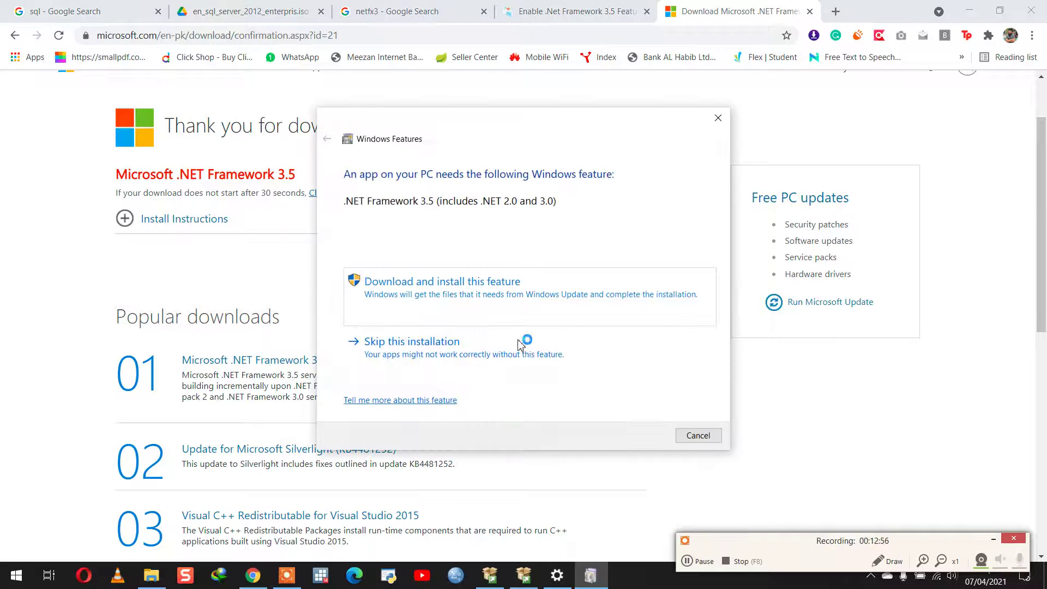
pyautogui.click(478, 293)
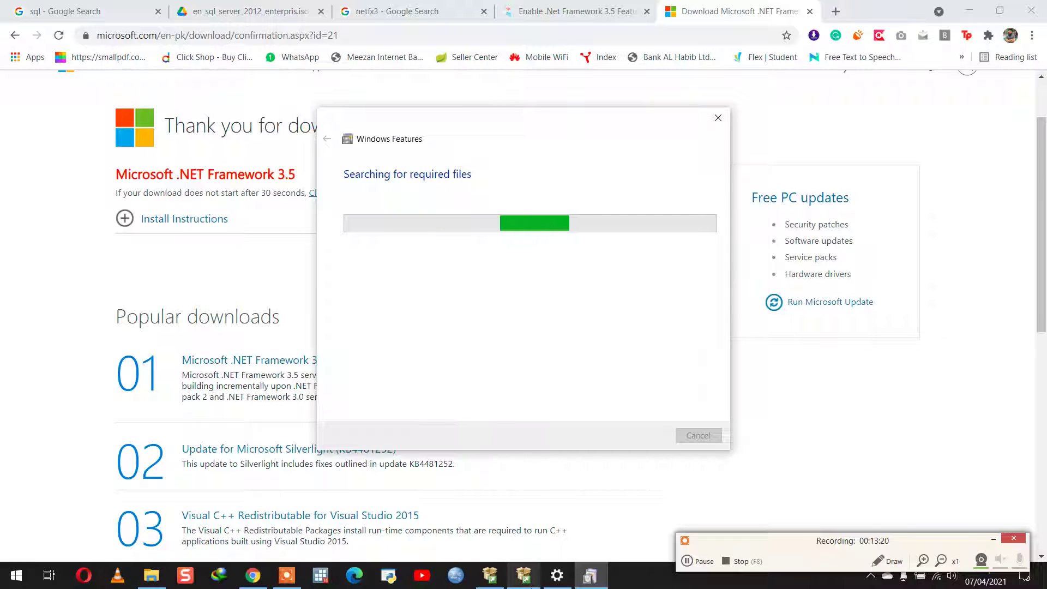
pyautogui.click(524, 575)
pyautogui.click(695, 336)
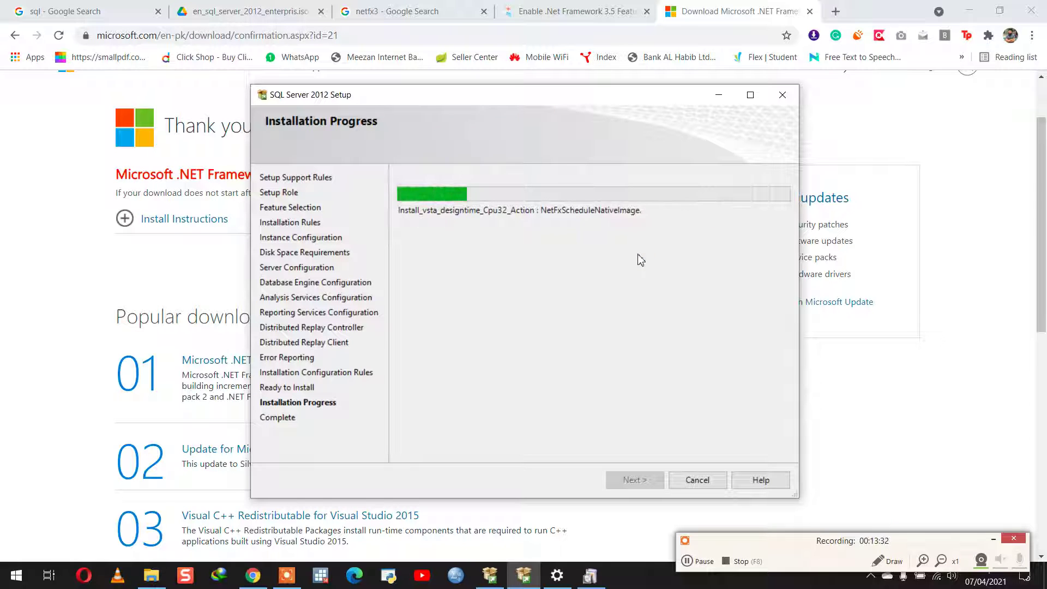
# Monitor the SQL Server 2012 installation progress, switching between its setup window and the Windows Features download of .NET Framework 3.5.
pyautogui.click(719, 102)
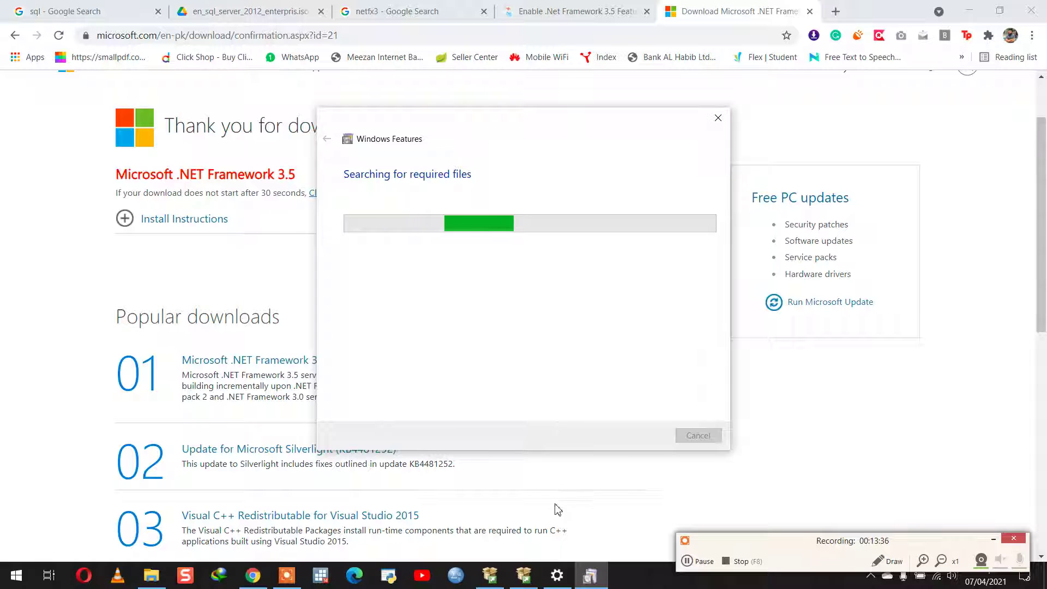
pyautogui.click(528, 579)
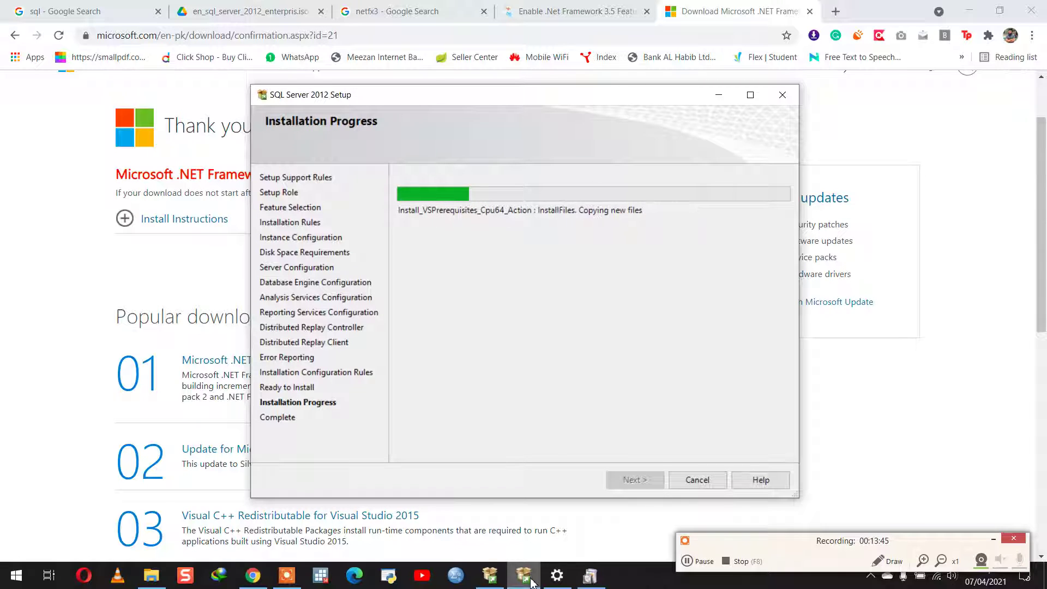
pyautogui.click(530, 582)
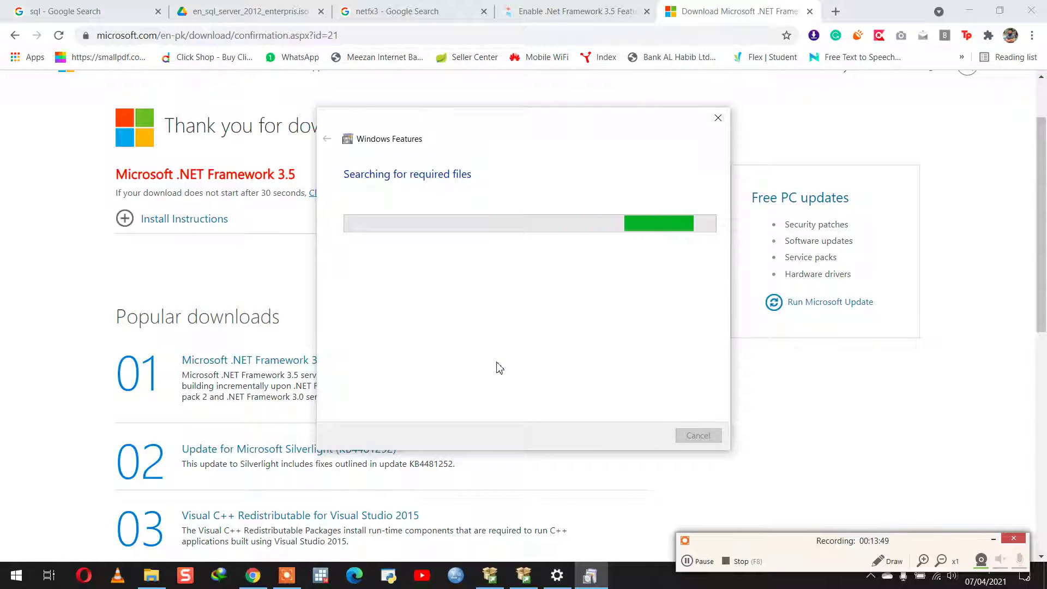
pyautogui.click(529, 575)
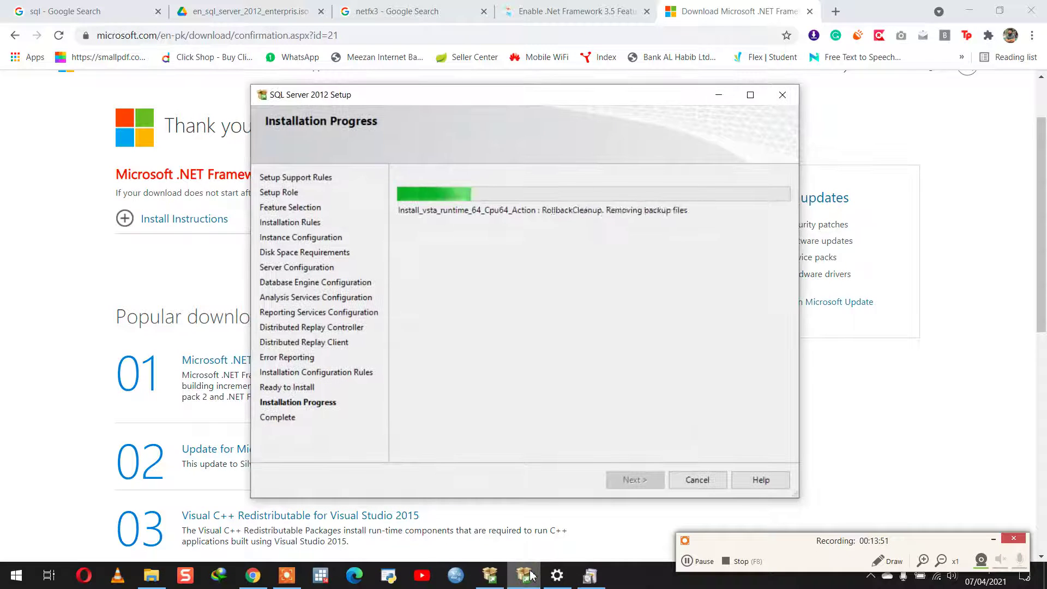
pyautogui.click(528, 576)
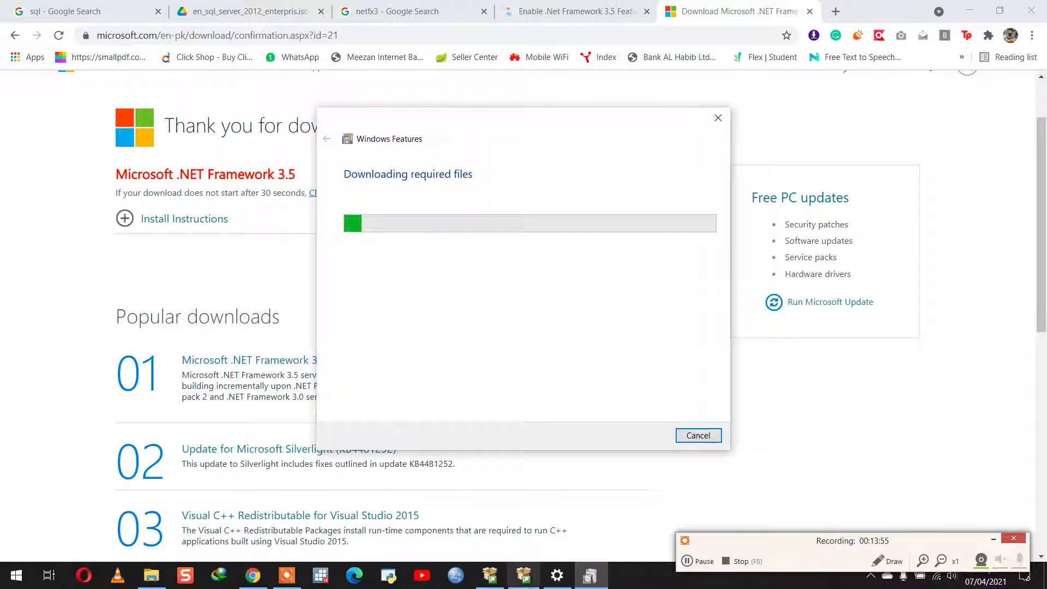
pyautogui.click(524, 577)
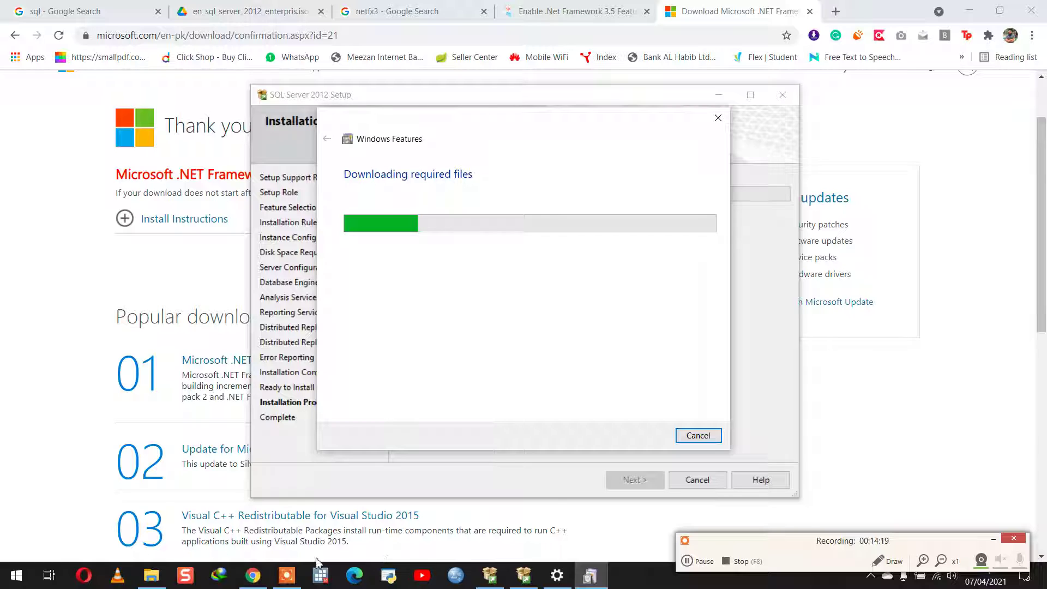
pyautogui.click(526, 578)
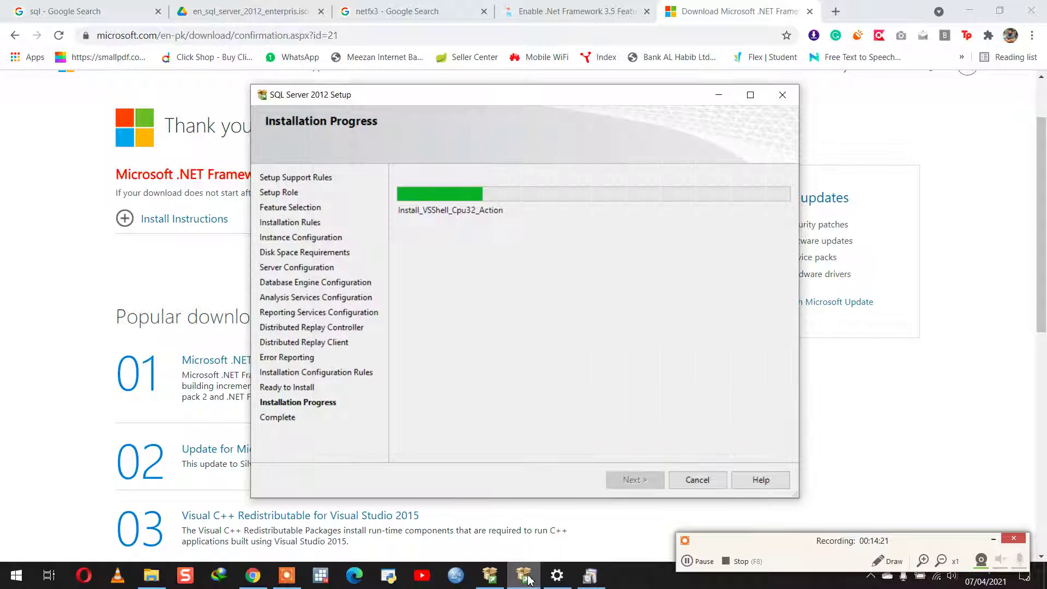
pyautogui.click(526, 578)
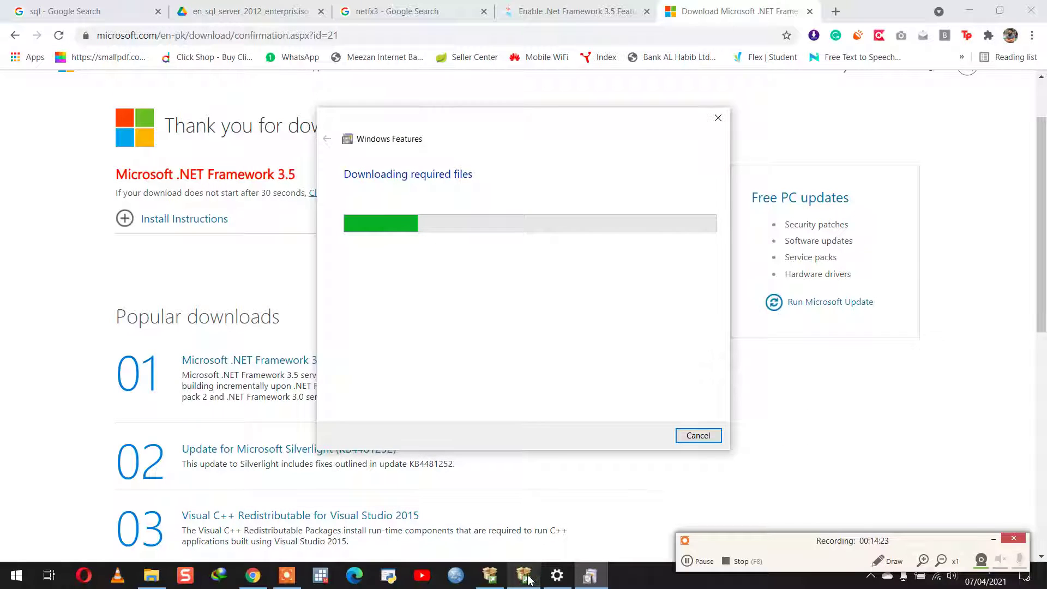
pyautogui.click(525, 579)
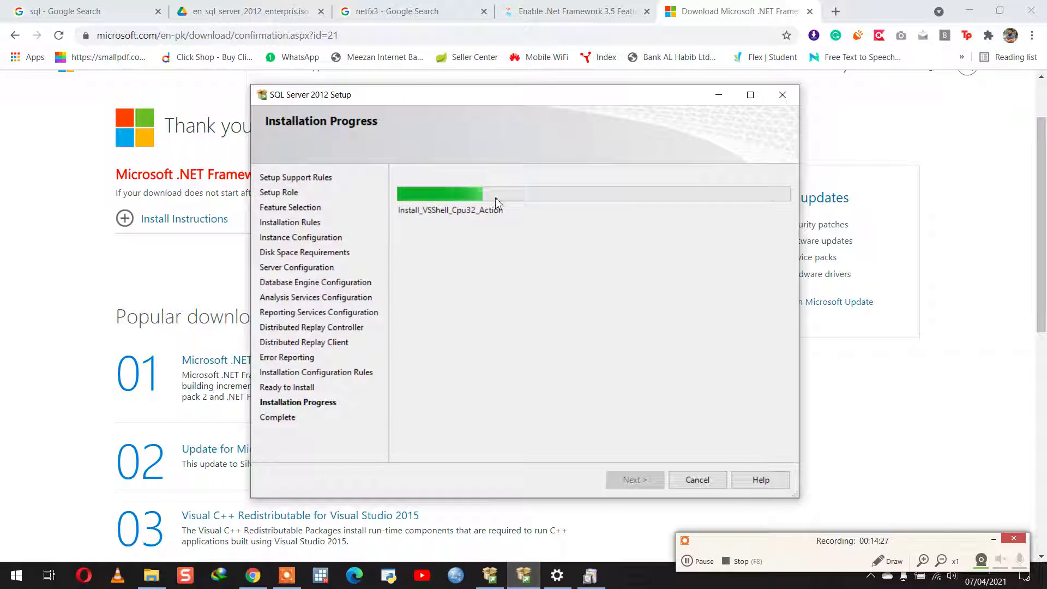
pyautogui.click(518, 577)
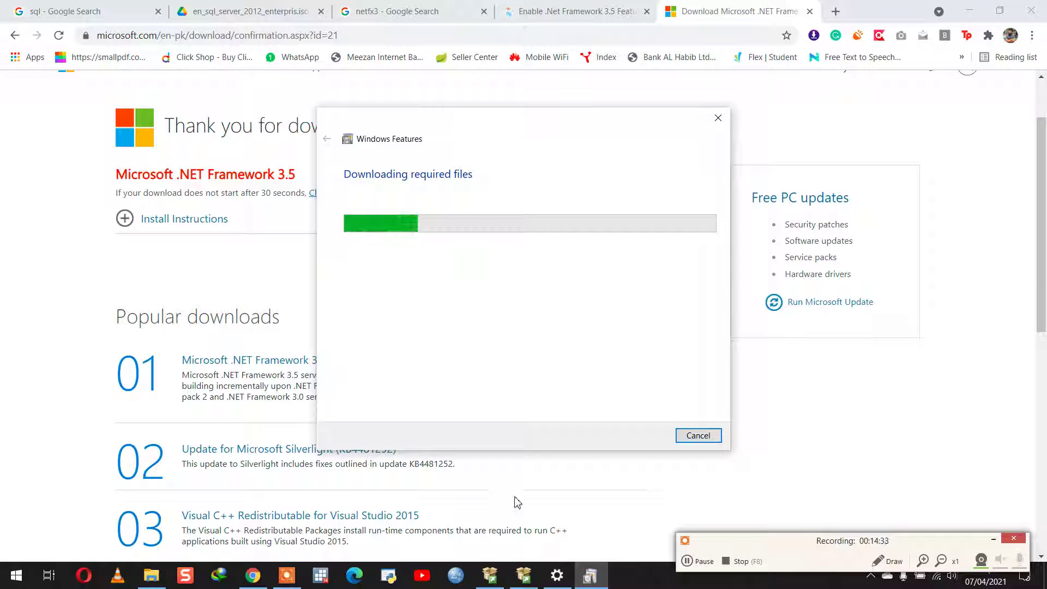
pyautogui.click(523, 576)
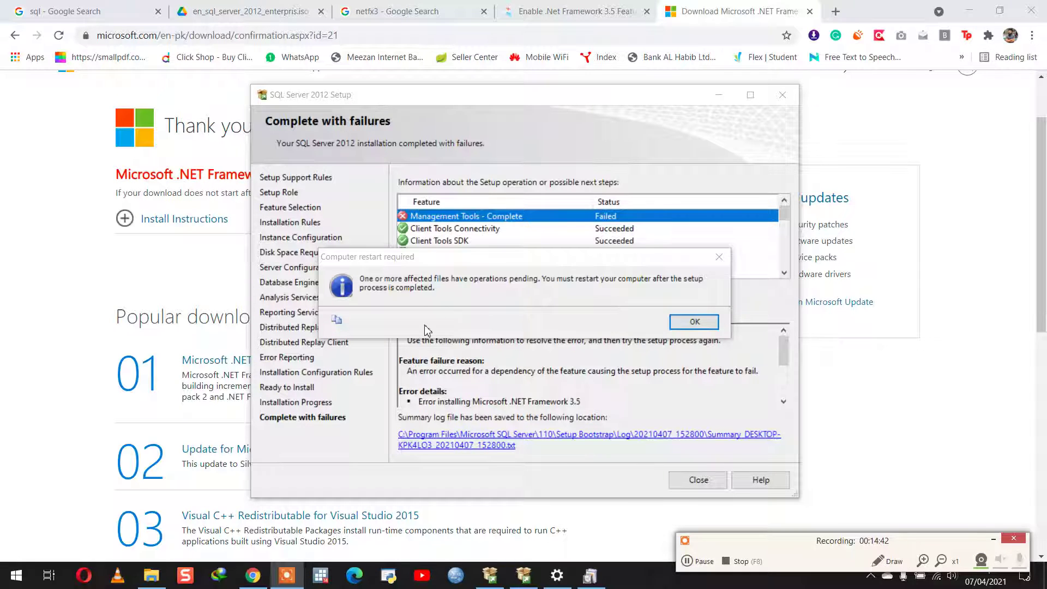
pyautogui.click(533, 577)
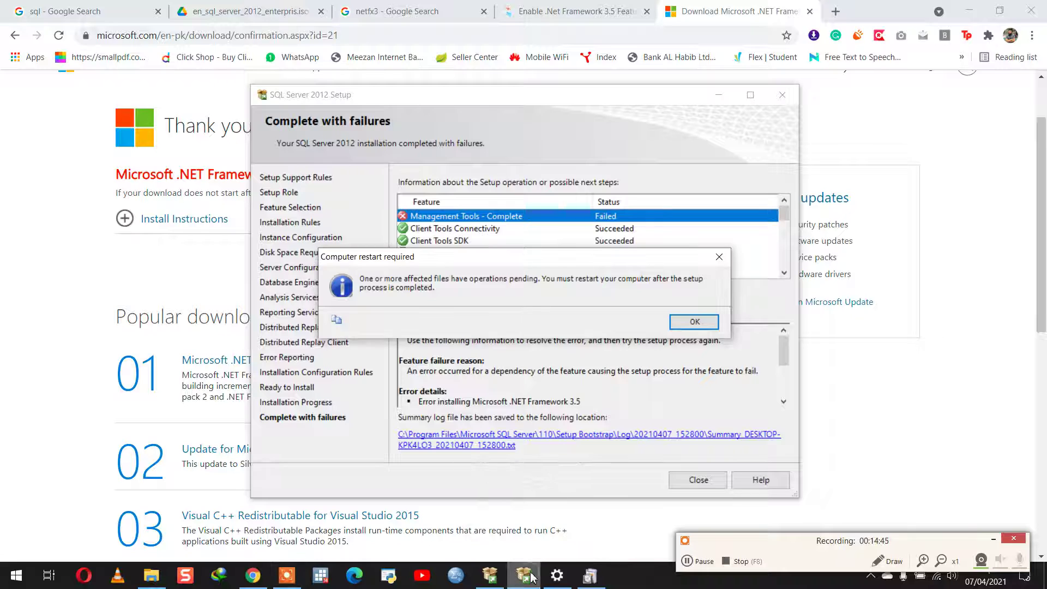
# Close the Windows Features installer for .NET Framework 3.5 and acknowledge the computer restart notice in SQL Server 2012 Setup.
pyautogui.click(589, 579)
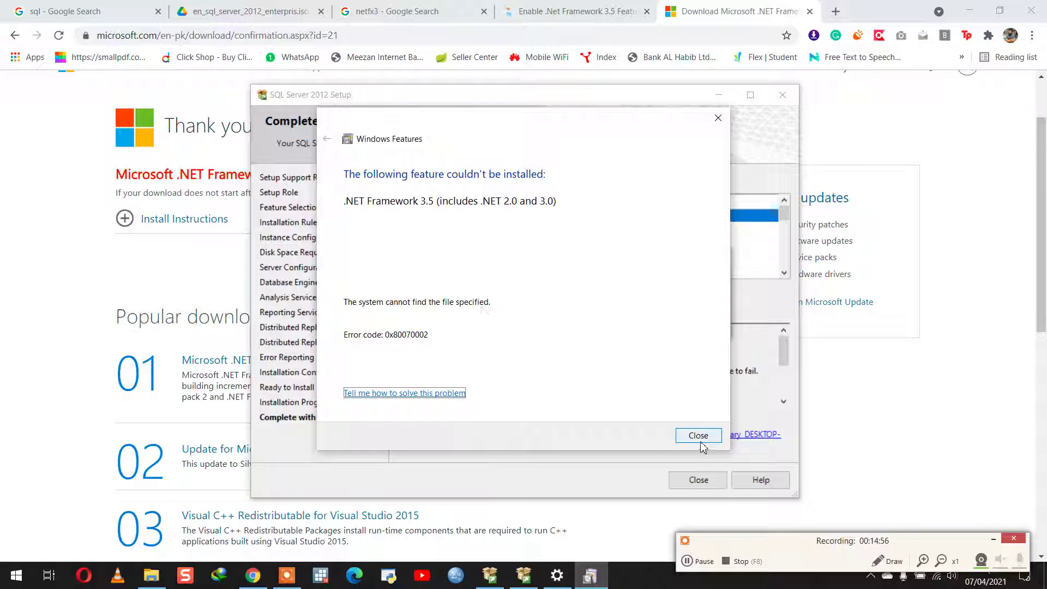
pyautogui.click(685, 437)
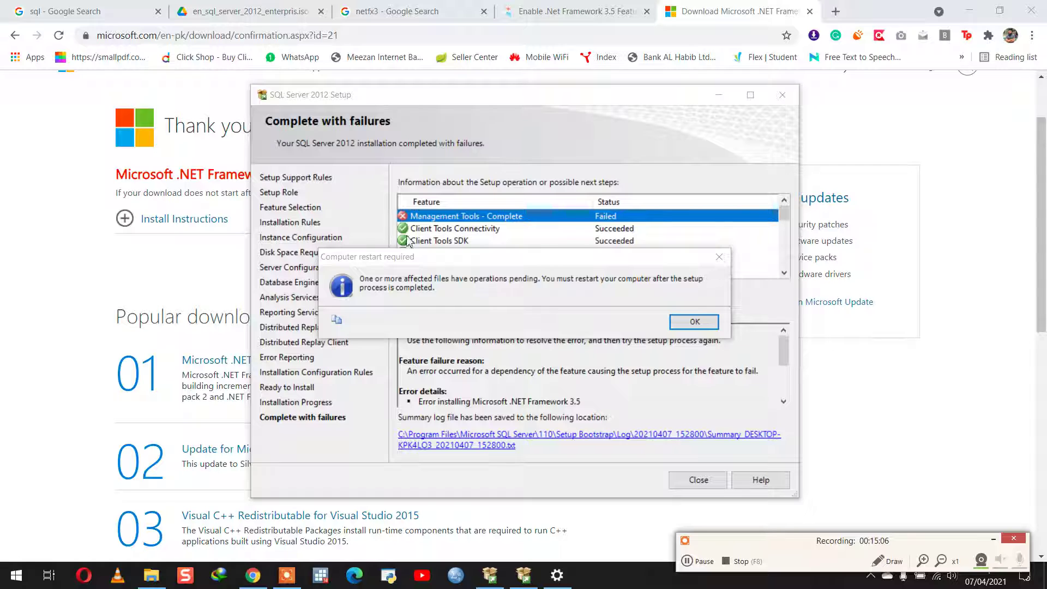
pyautogui.moveTo(425, 258); pyautogui.dragTo(425, 251)
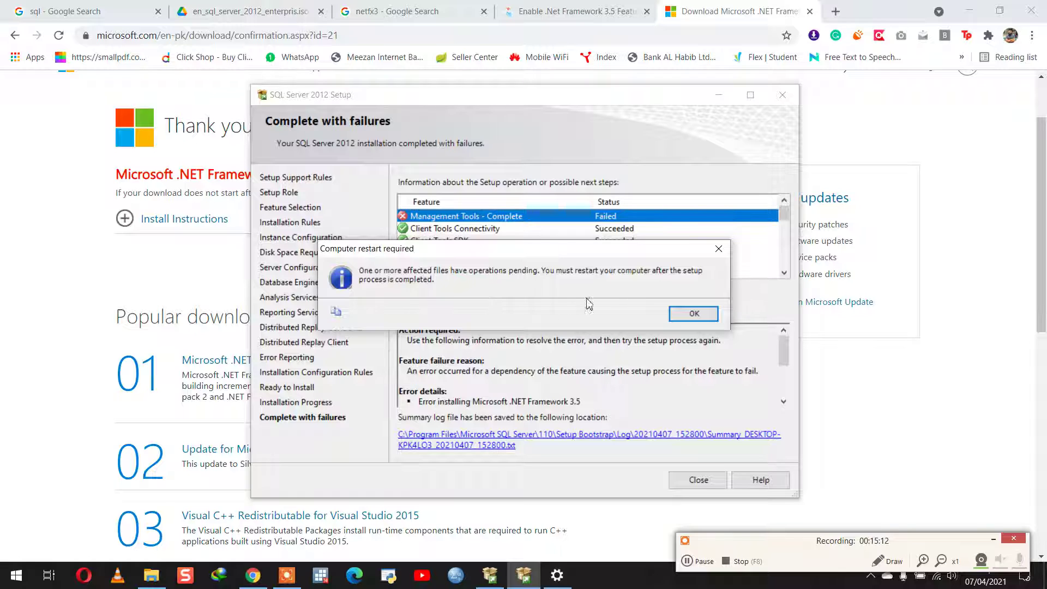
pyautogui.moveTo(631, 253); pyautogui.dragTo(643, 367)
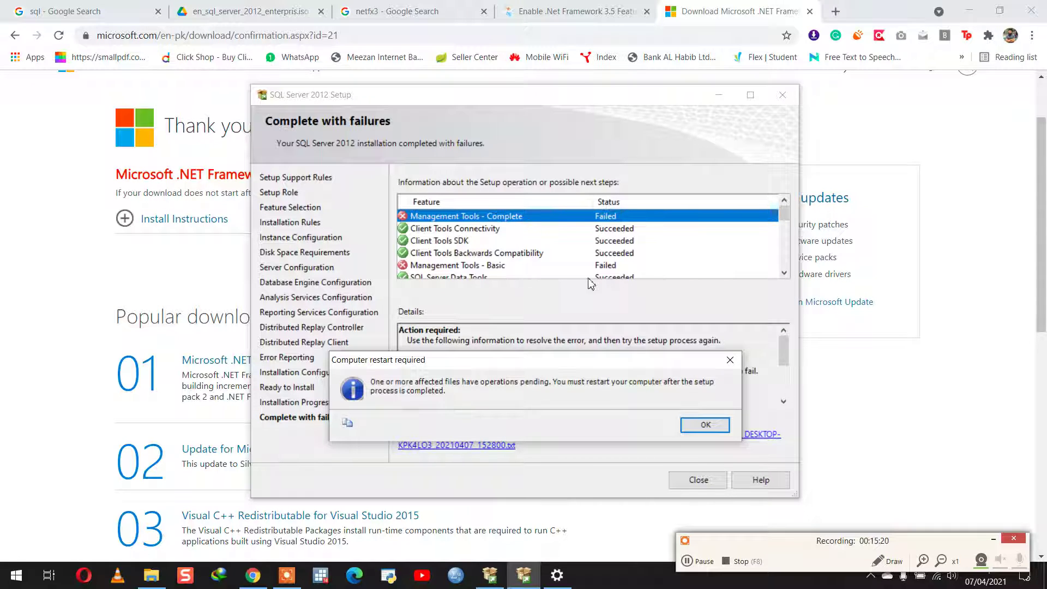
pyautogui.moveTo(608, 362); pyautogui.dragTo(593, 156)
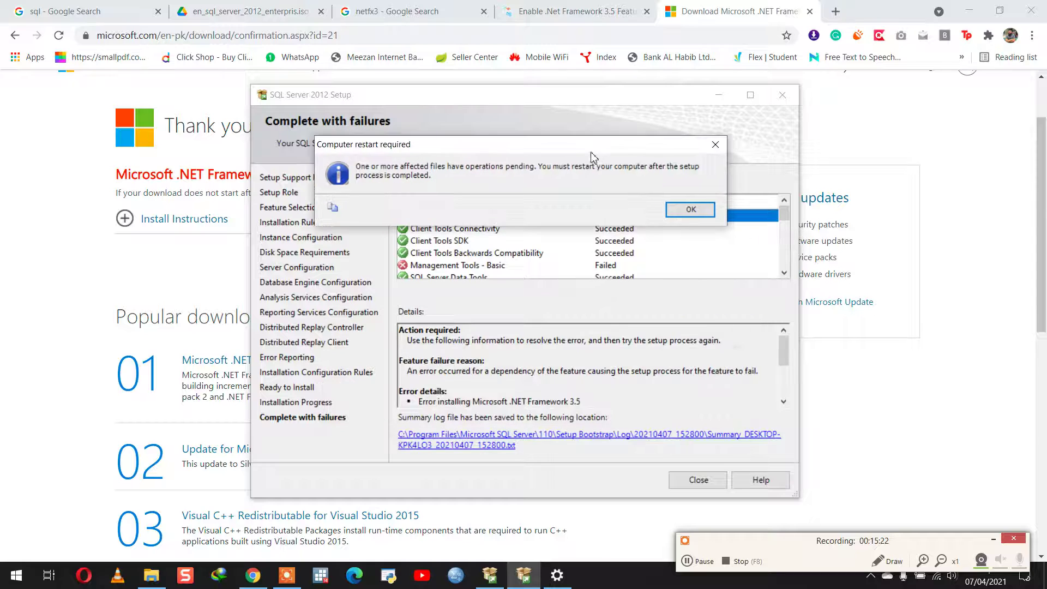
pyautogui.click(686, 210)
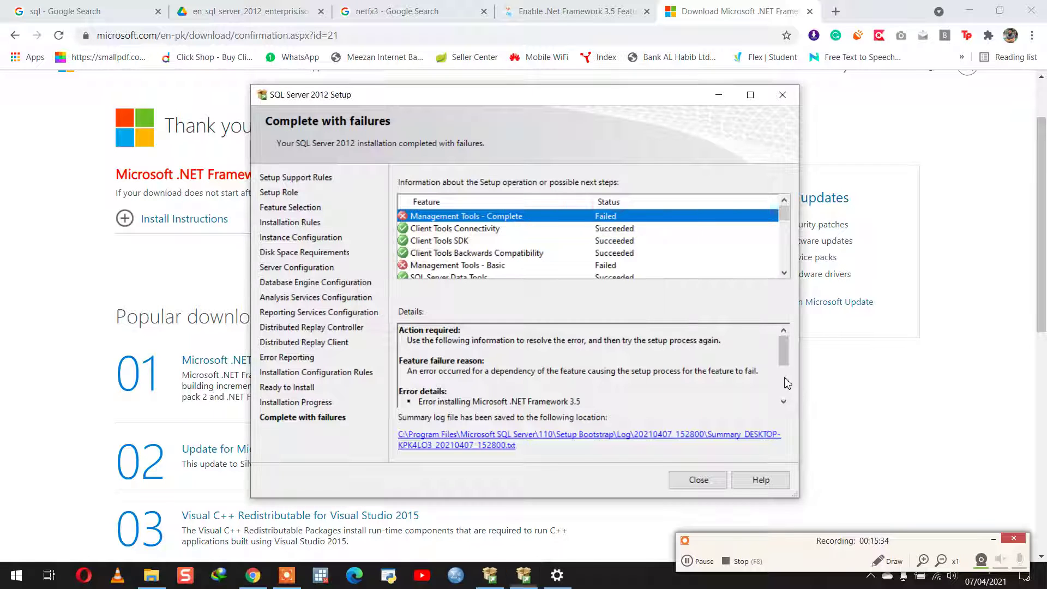
# Read the failure details for Management Tools - Complete and open their troubleshooting help link with LinkId=20476.
pyautogui.scroll(-3, 787, 383)
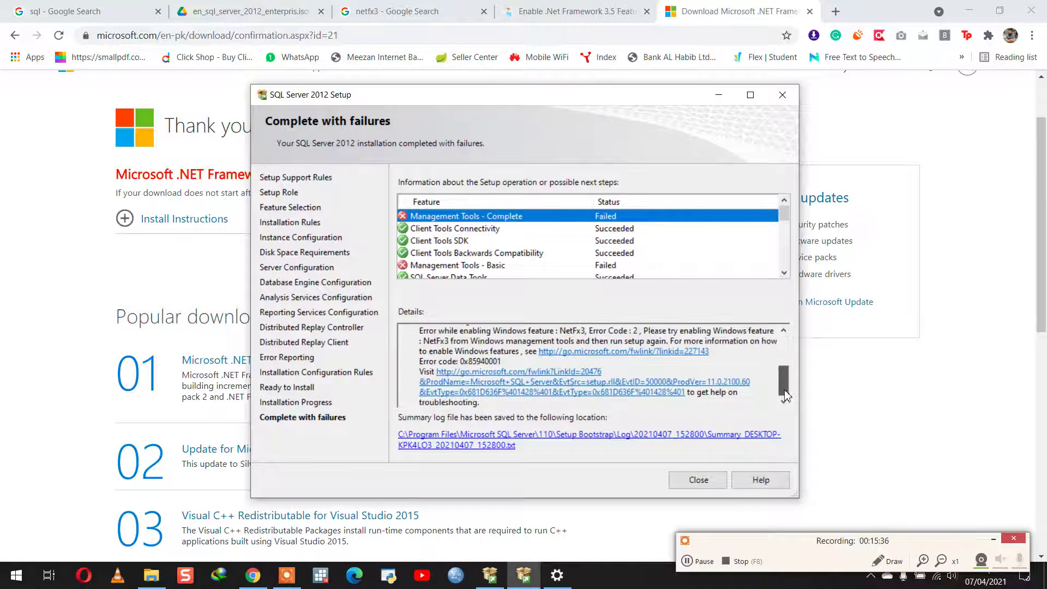
pyautogui.moveTo(783, 377); pyautogui.dragTo(779, 367)
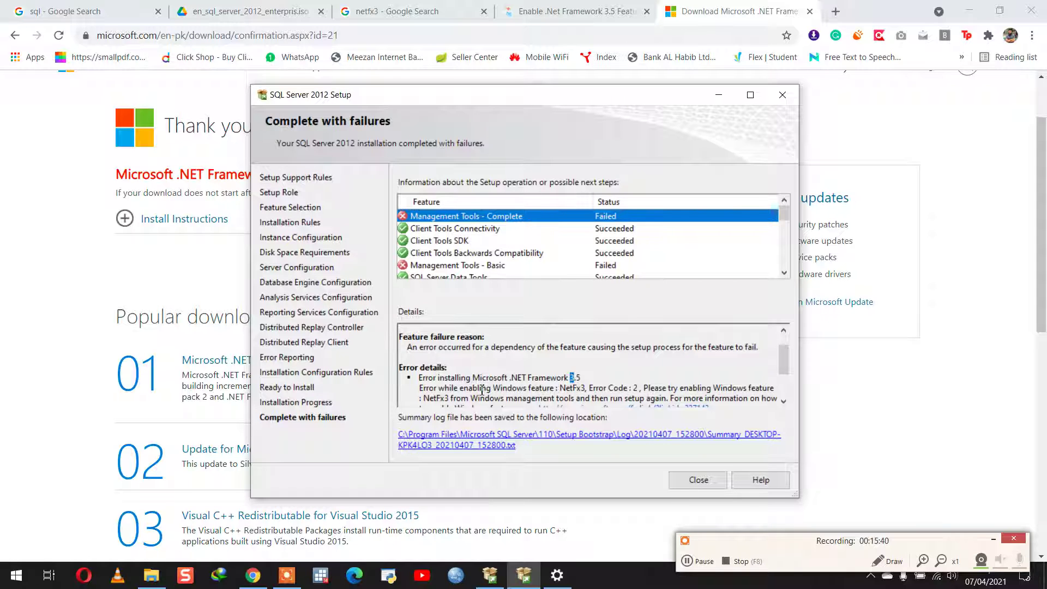
pyautogui.moveTo(465, 381); pyautogui.dragTo(607, 371)
pyautogui.moveTo(784, 364); pyautogui.dragTo(784, 388)
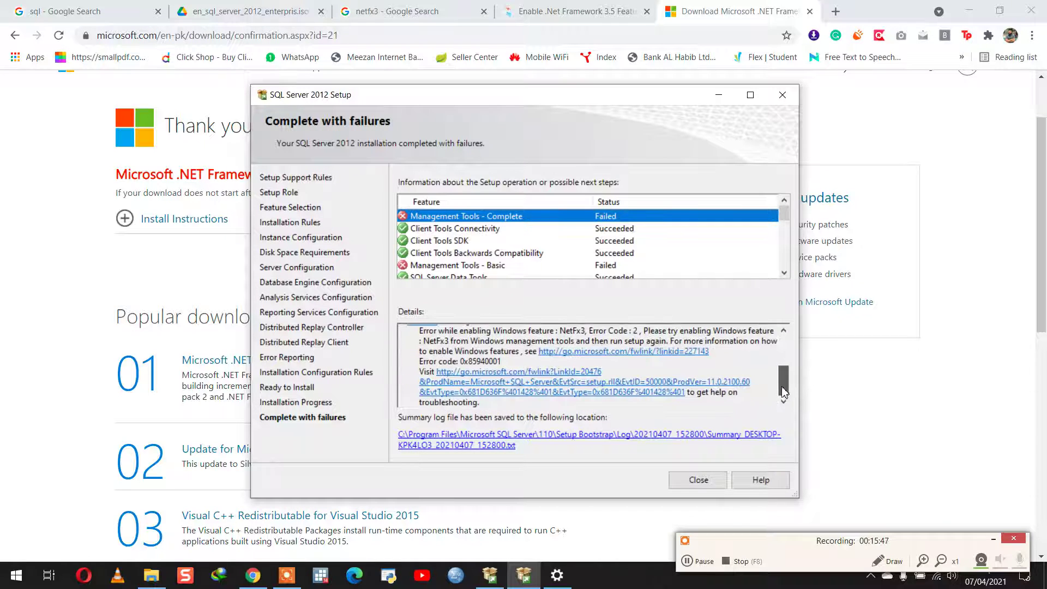
pyautogui.click(627, 384)
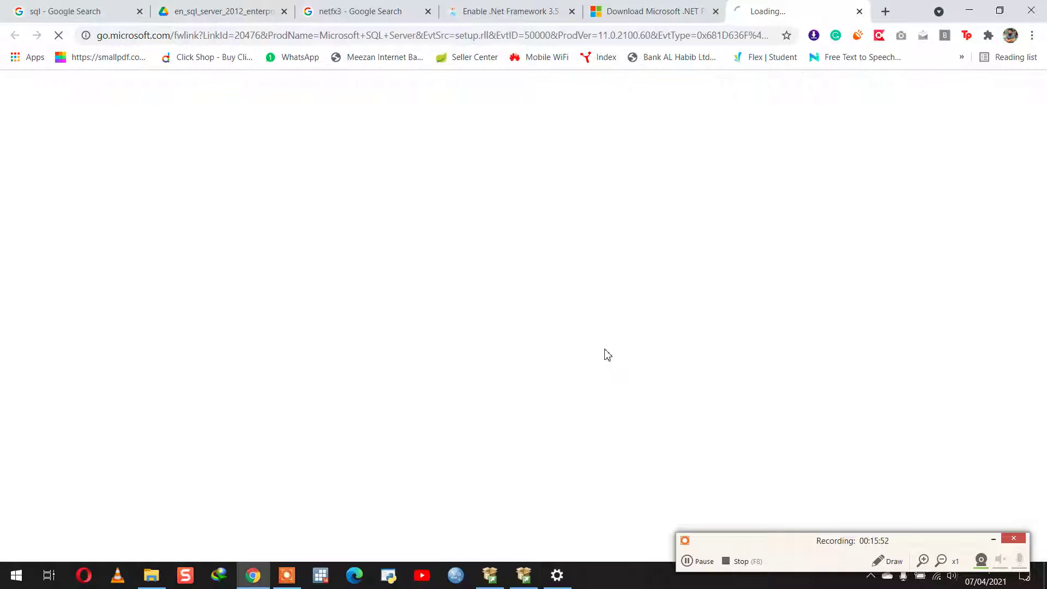
# Return to the failure details in SQL Server 2012 Setup and open the link on enabling Windows features, linkid=227143.
pyautogui.click(523, 575)
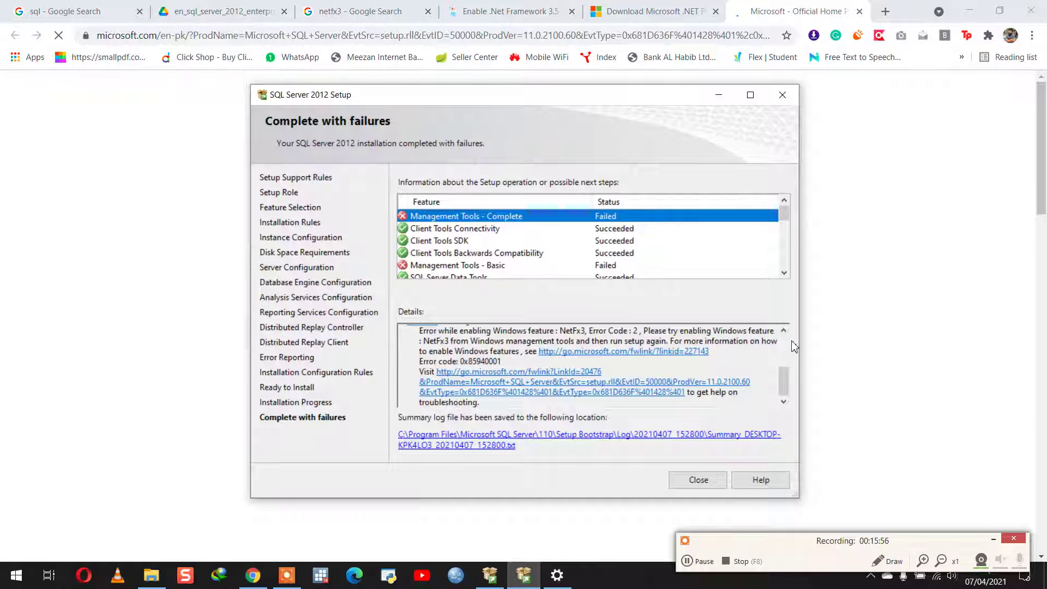
pyautogui.scroll(5, 783, 350)
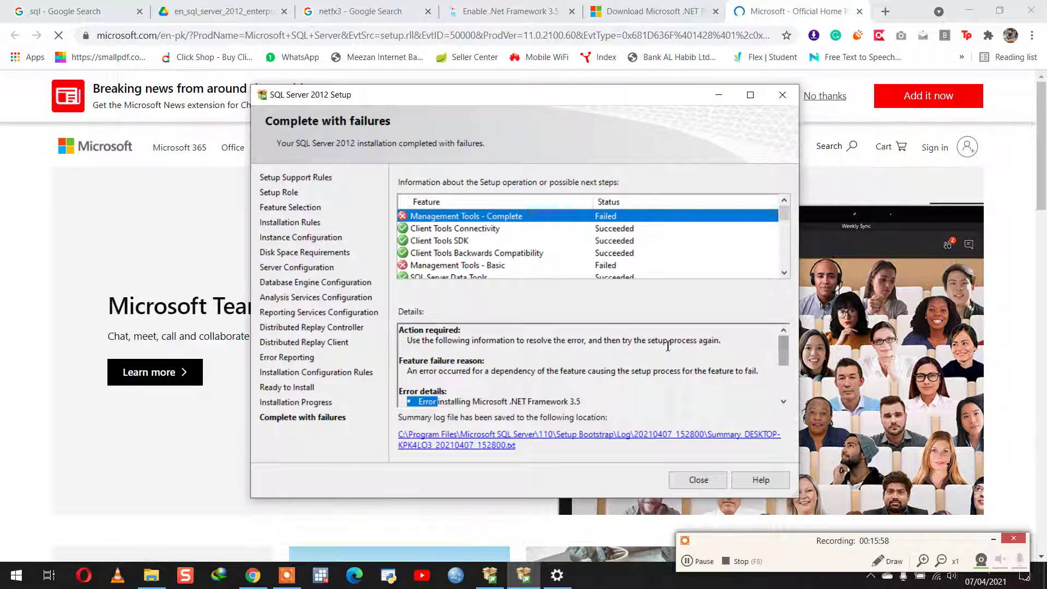
pyautogui.click(624, 379)
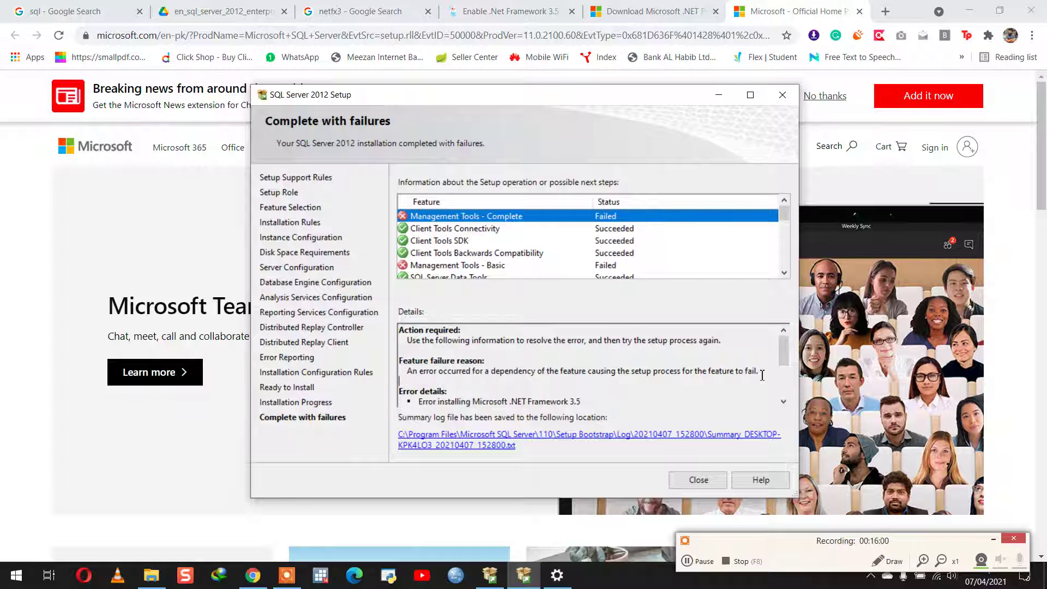
pyautogui.click(784, 380)
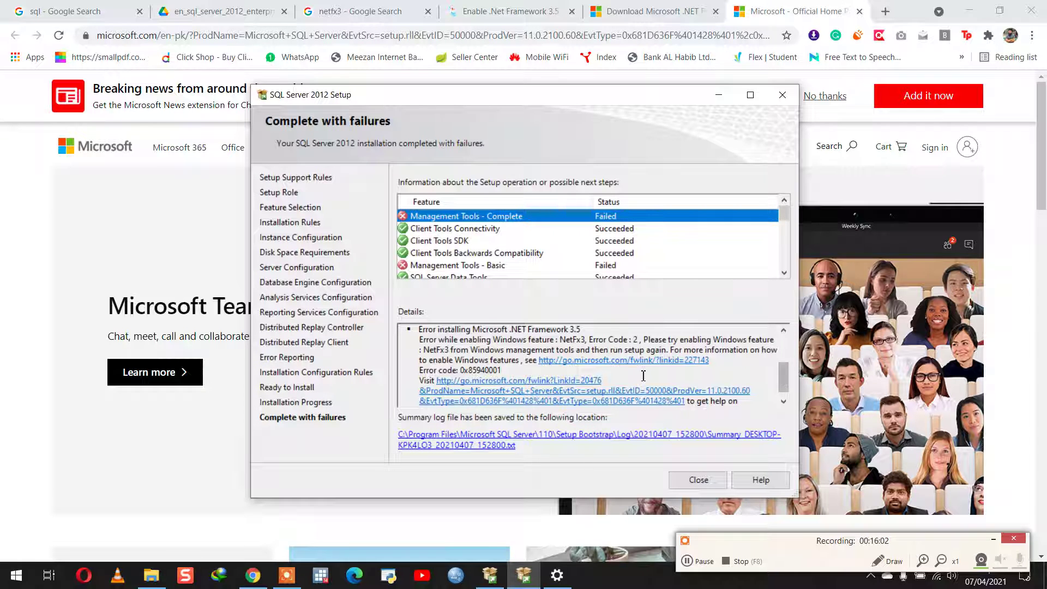
pyautogui.click(624, 362)
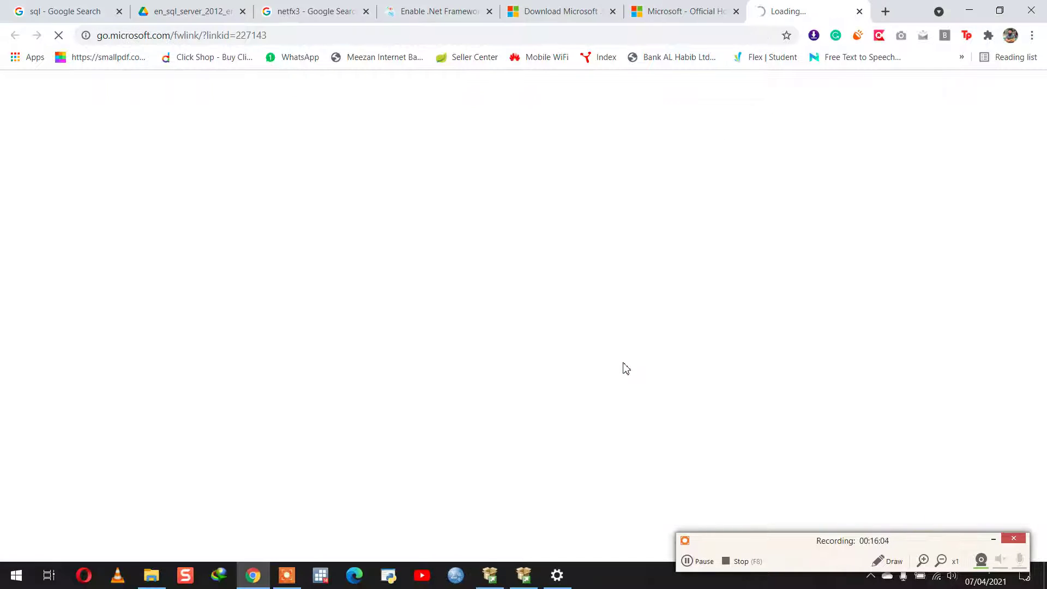
# Look through the Microsoft page opened by the troubleshooting link for help with the setup error.
pyautogui.click(635, 3)
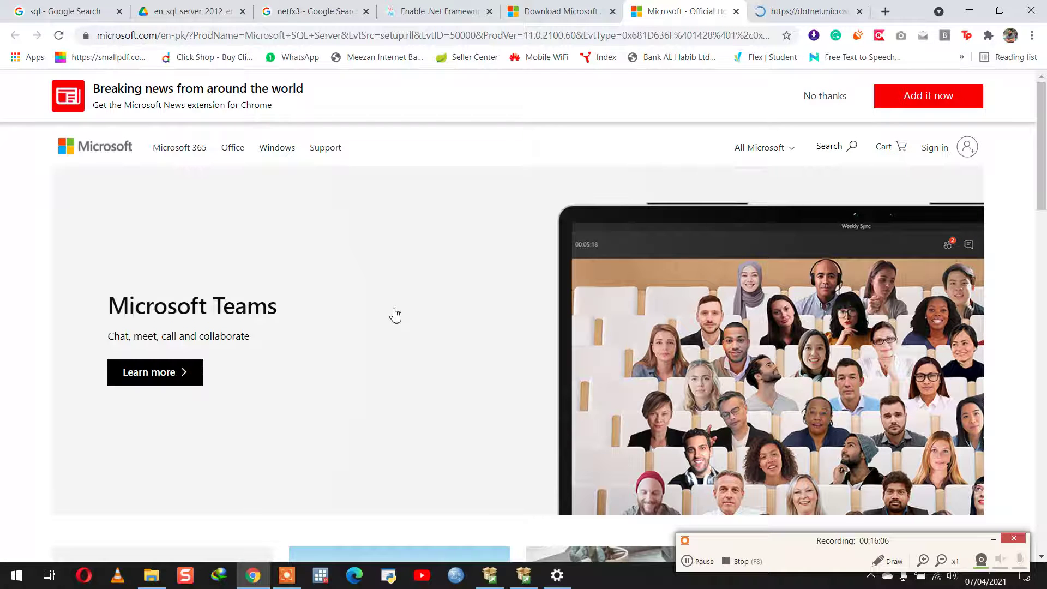
pyautogui.scroll(-8, 394, 314)
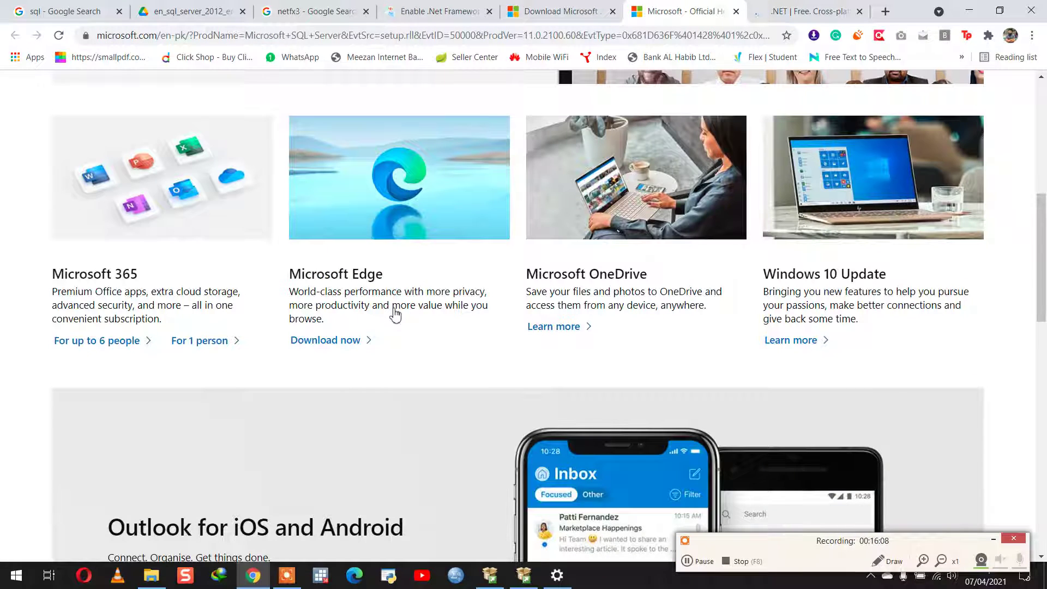
pyautogui.scroll(-16, 395, 315)
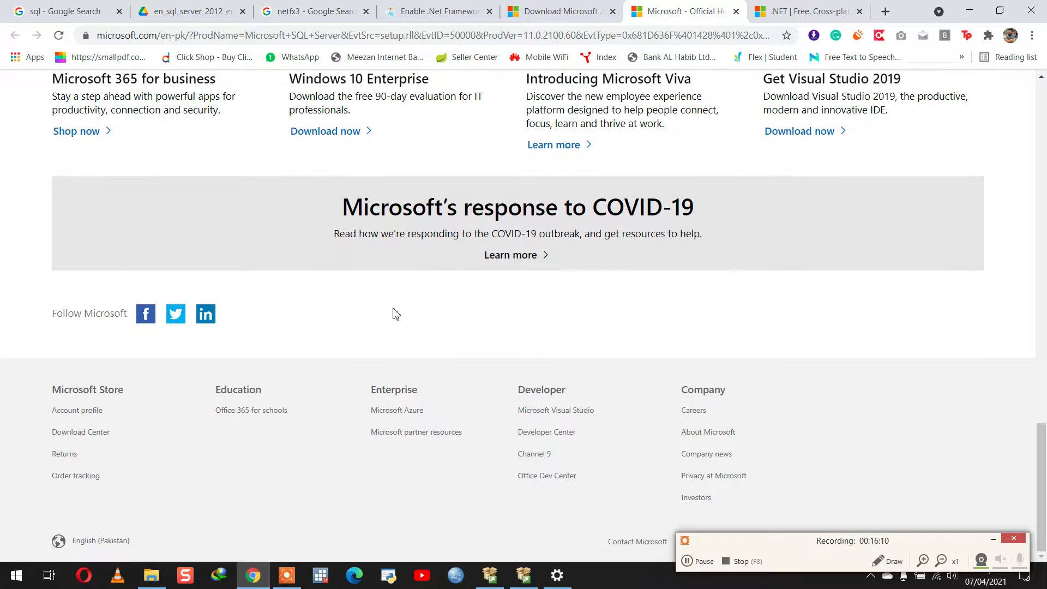
pyautogui.scroll(20, 395, 315)
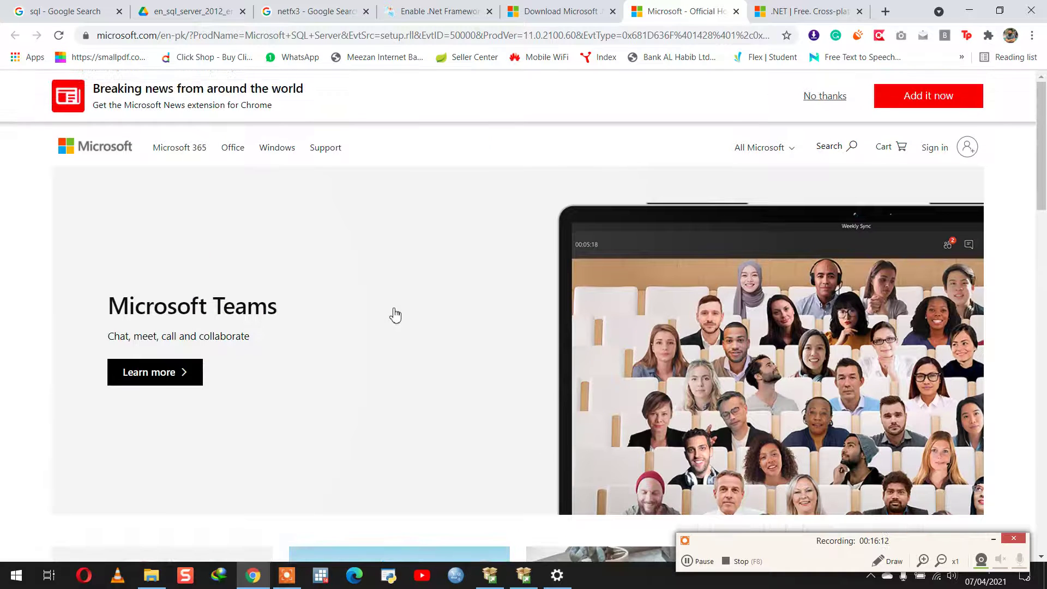
# Open the Download .NET page from the dotnet.microsoft.com site and review the Windows downloads offered there.
pyautogui.click(804, 10)
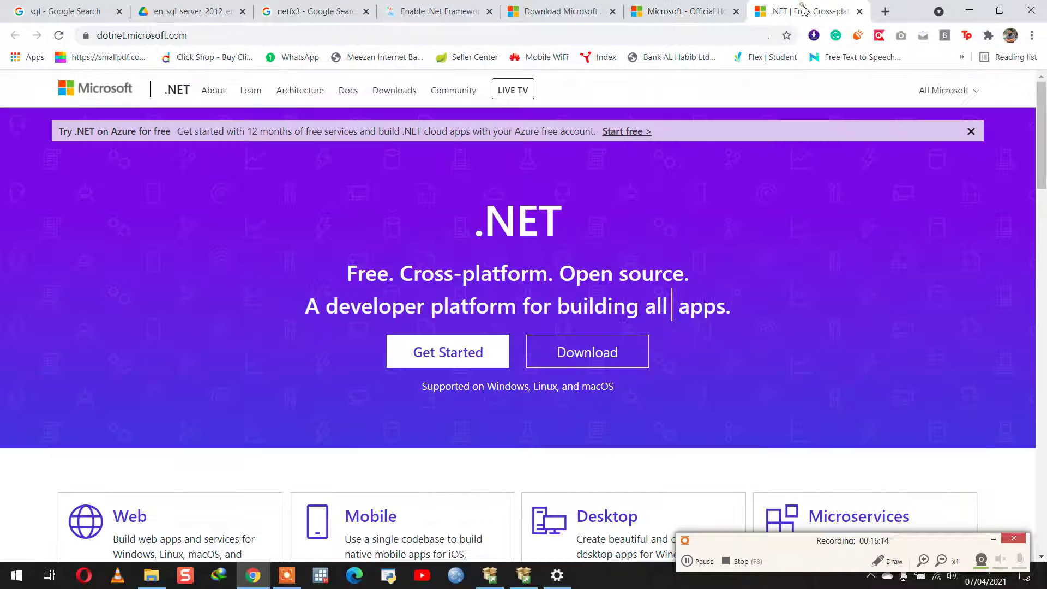
pyautogui.click(564, 352)
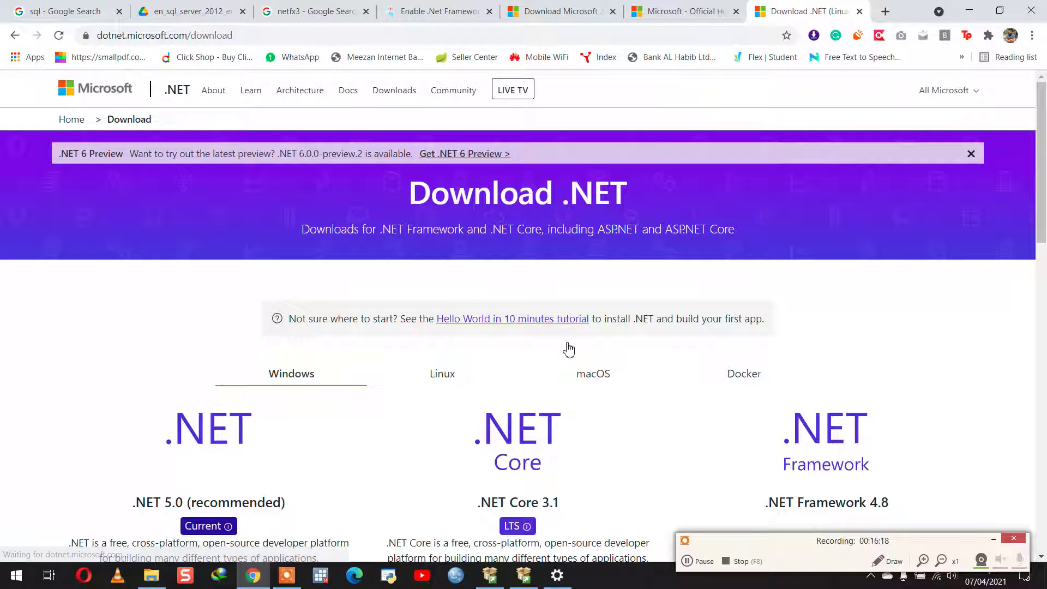
pyautogui.scroll(-1, 301, 383)
pyautogui.scroll(-2, 304, 383)
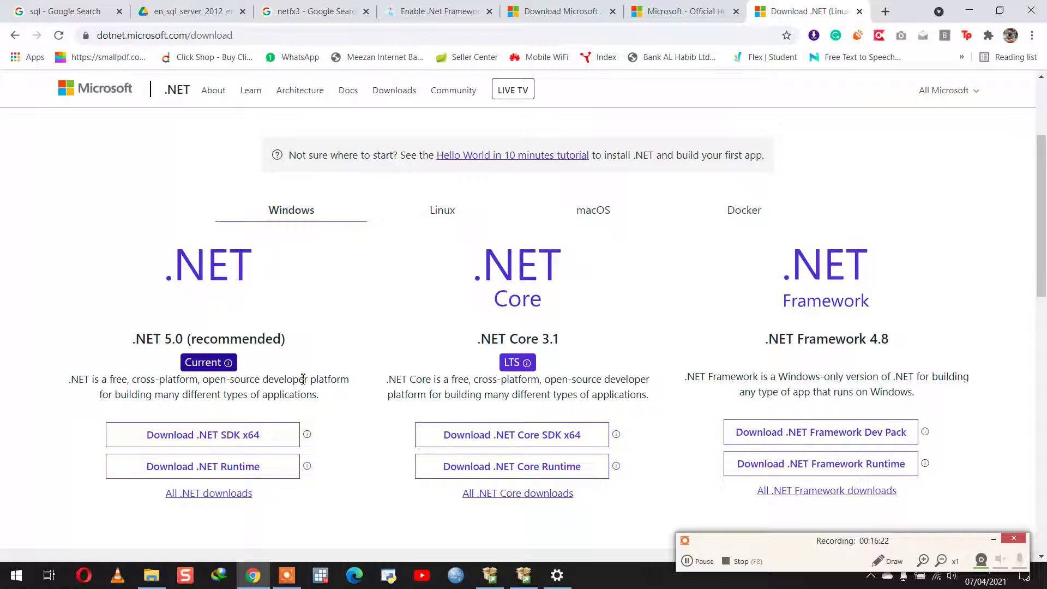
pyautogui.scroll(-1, 303, 381)
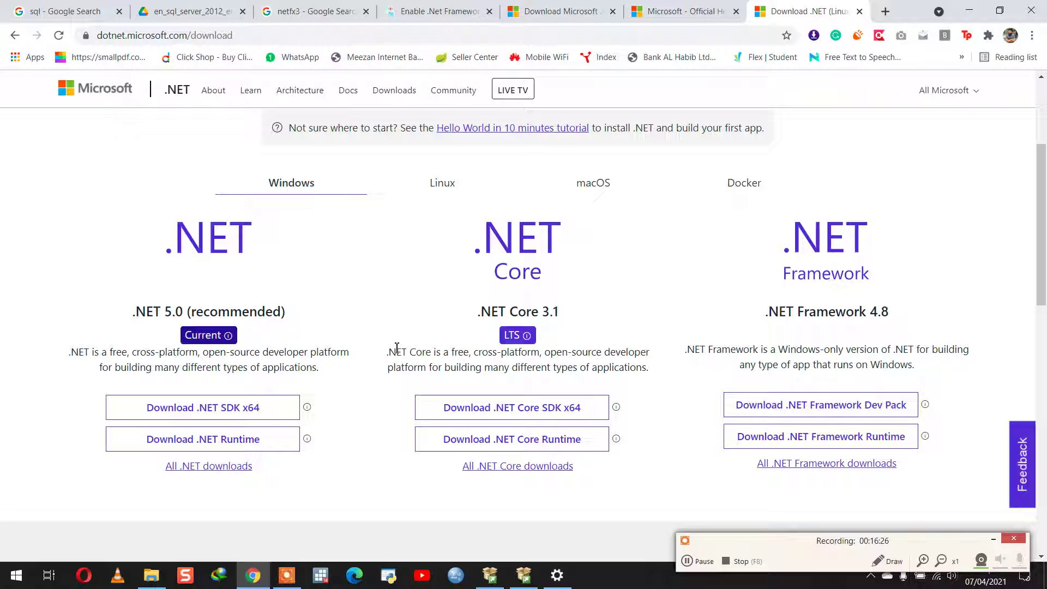
# Open the full list of .NET downloads and go to the page of the recommended .NET 5.0 version.
pyautogui.tripleClick(223, 311)
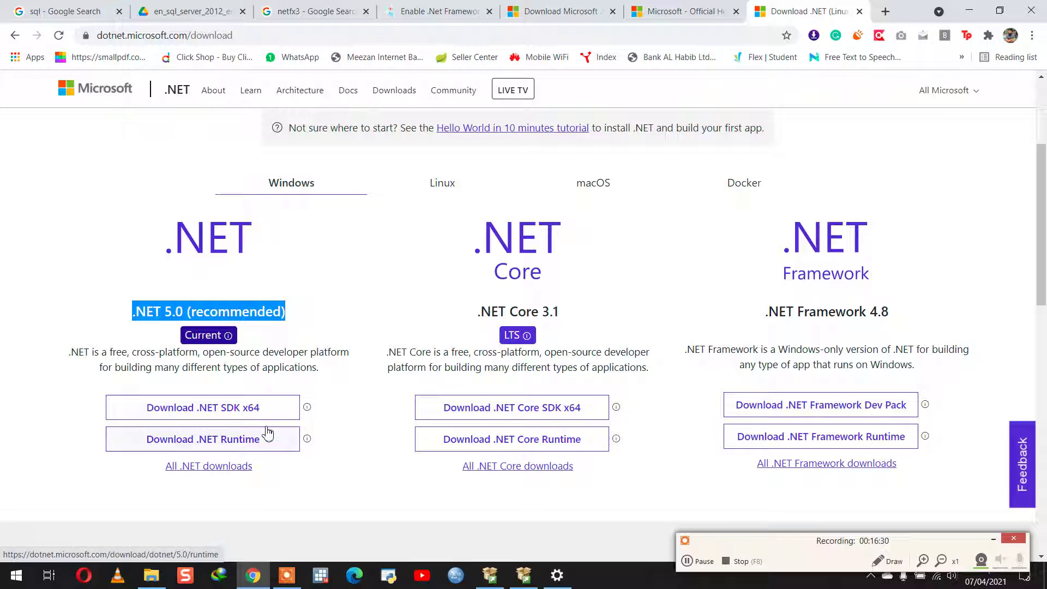
pyautogui.click(220, 470)
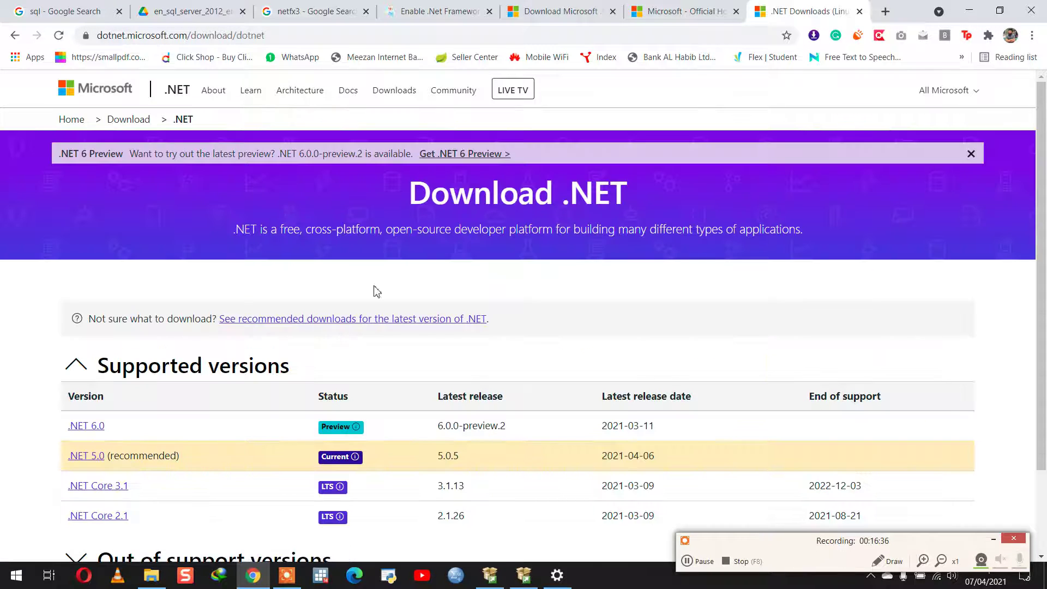
pyautogui.scroll(-2, 376, 292)
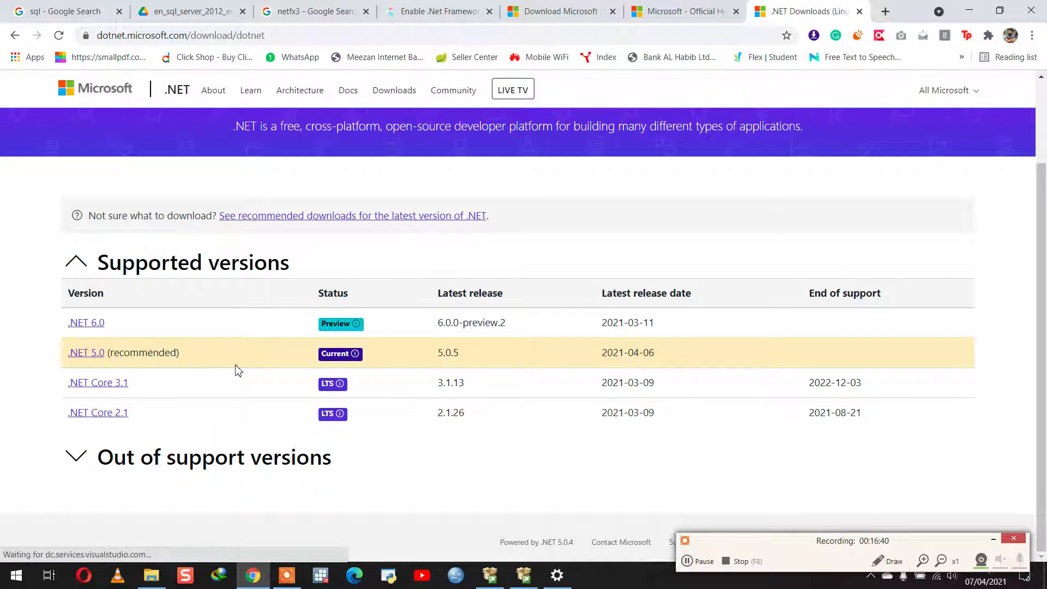
pyautogui.click(86, 353)
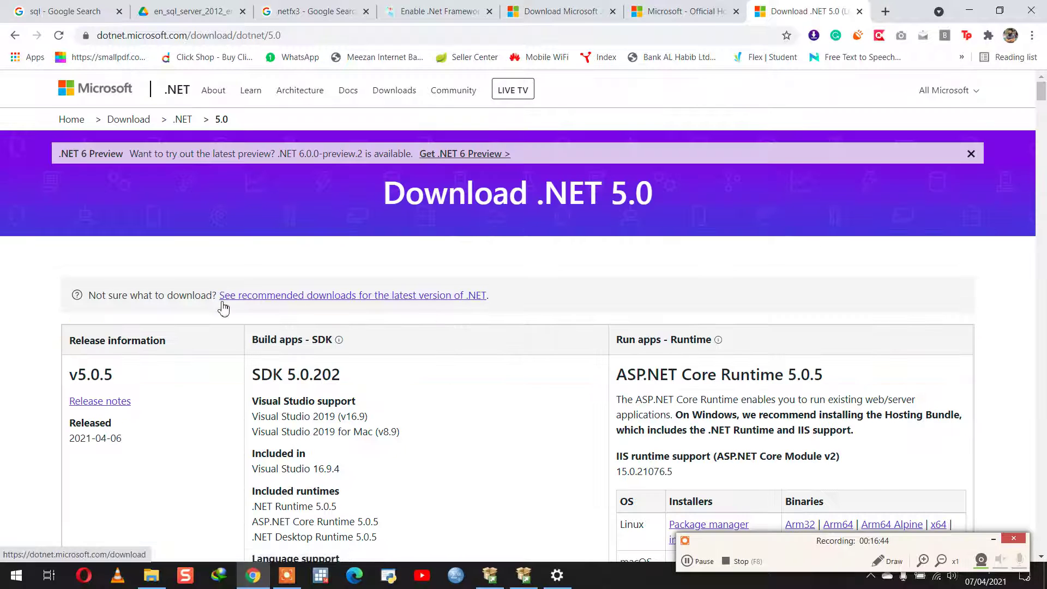
# Download the Windows x64 installer of .NET Desktop Runtime 5.0.5 to the Programs download folder.
pyautogui.scroll(-3, 223, 305)
pyautogui.scroll(-6, 224, 307)
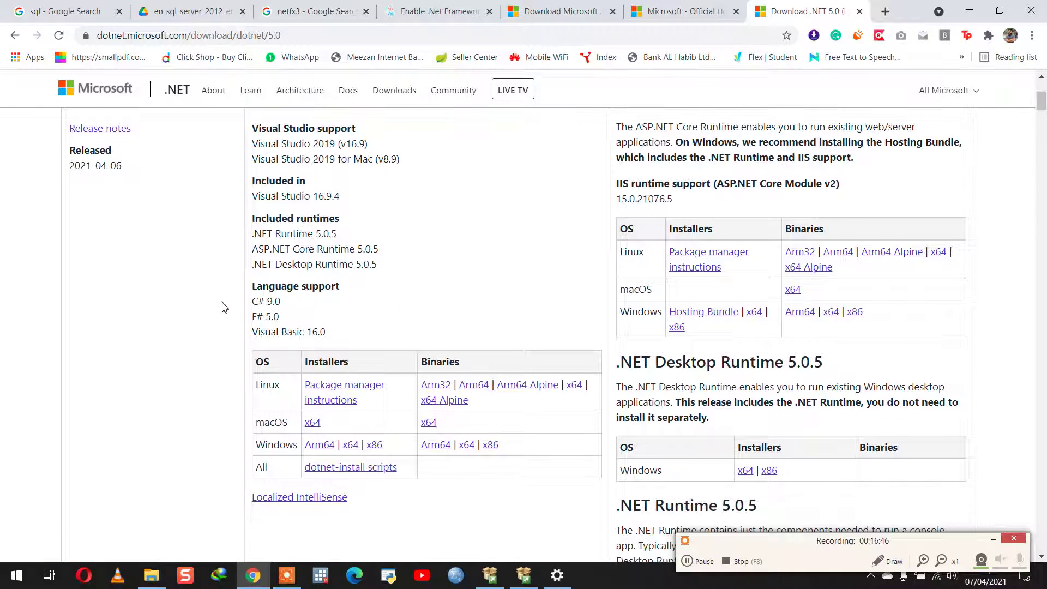
pyautogui.scroll(-1, 224, 307)
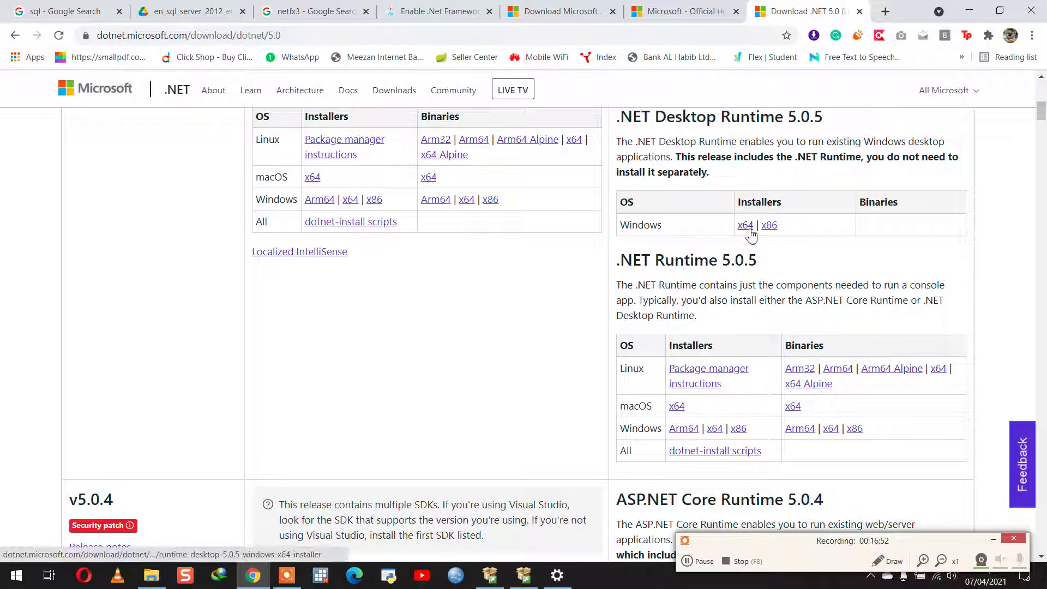
pyautogui.click(749, 230)
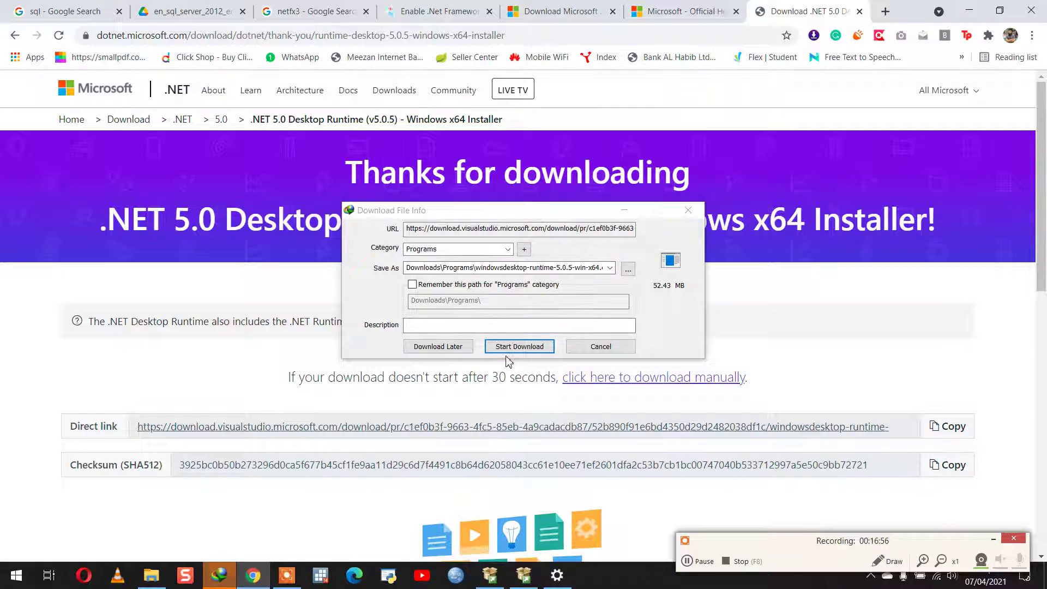
pyautogui.click(507, 348)
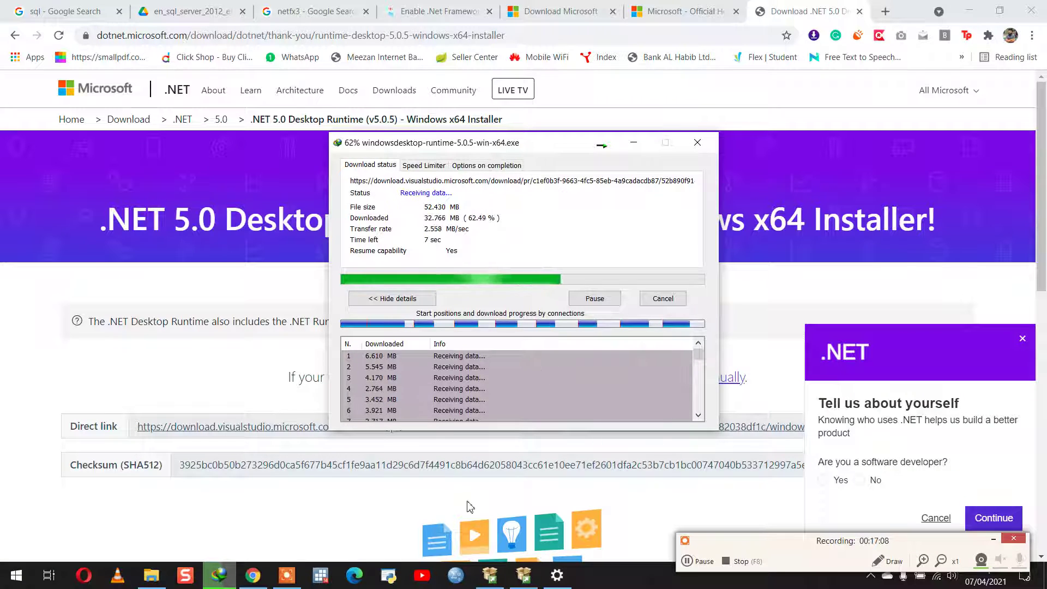
pyautogui.click(523, 575)
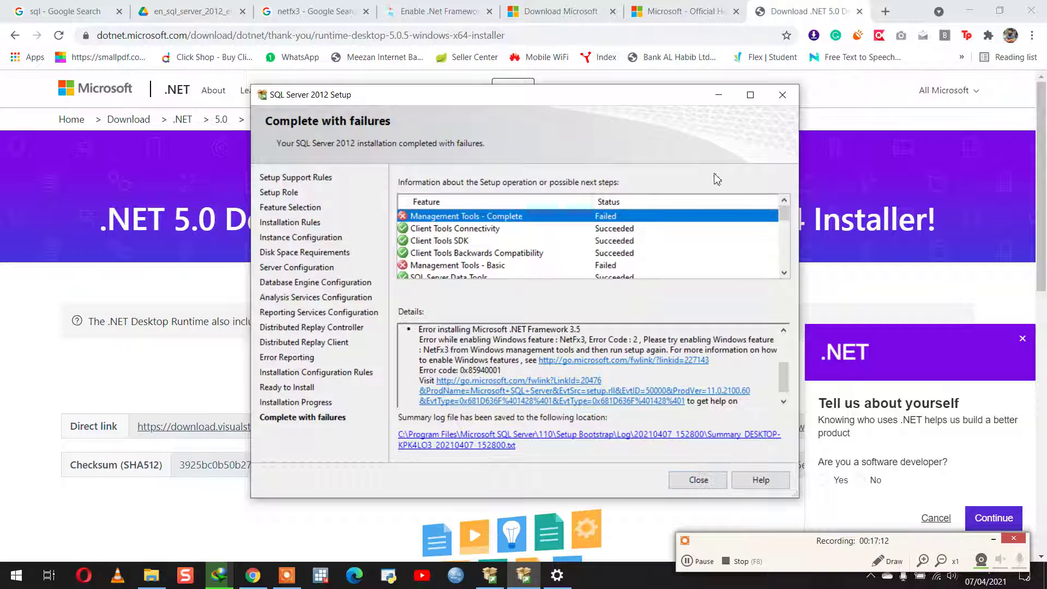
pyautogui.click(719, 95)
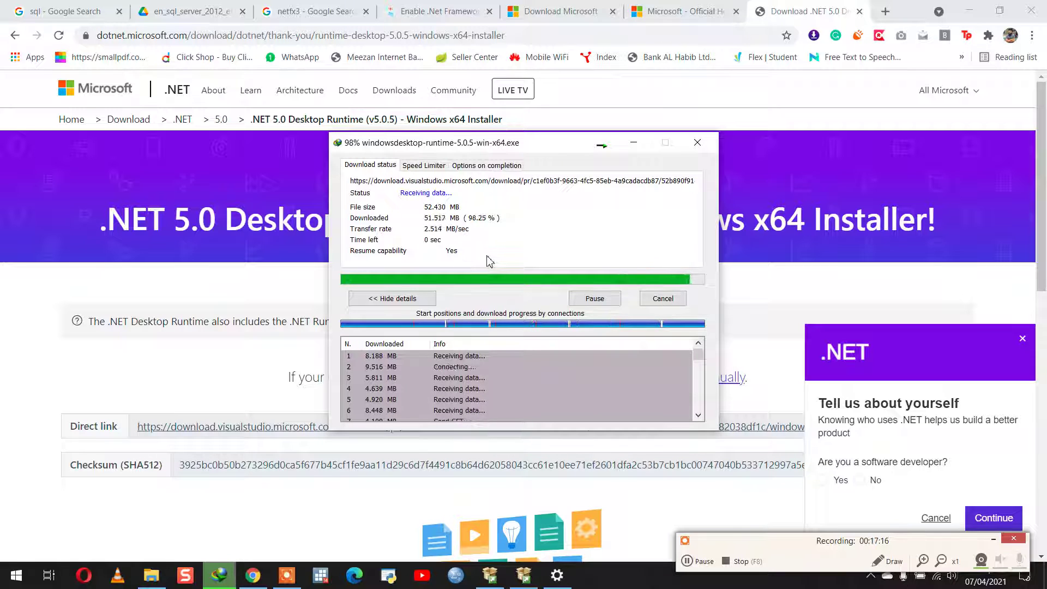
# Run the downloaded Microsoft Windows Desktop Runtime 5.0.5 (x64) installer, install the runtime and close the installer.
pyautogui.click(424, 335)
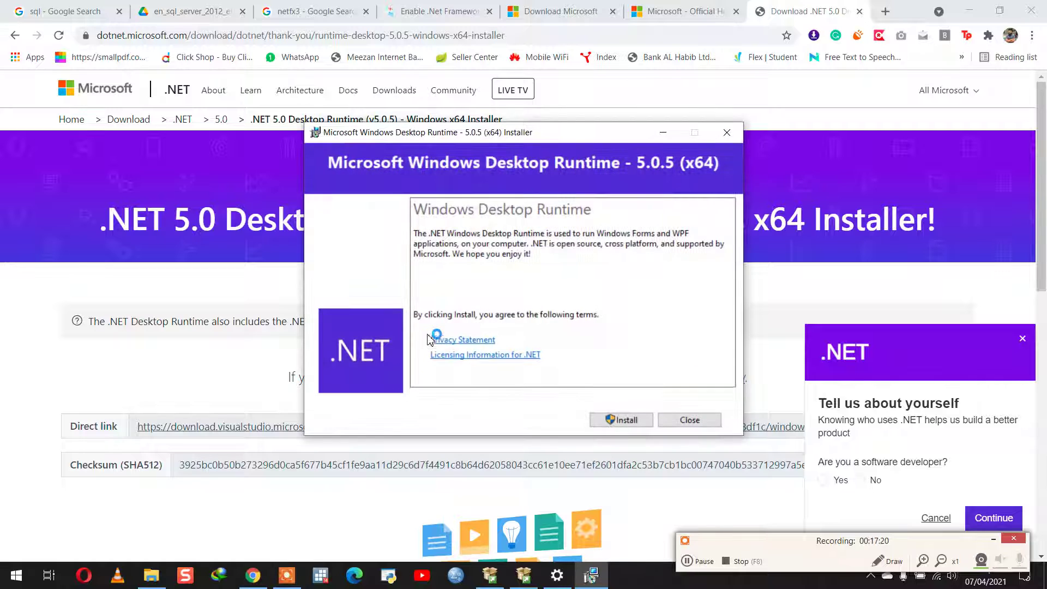
pyautogui.click(641, 425)
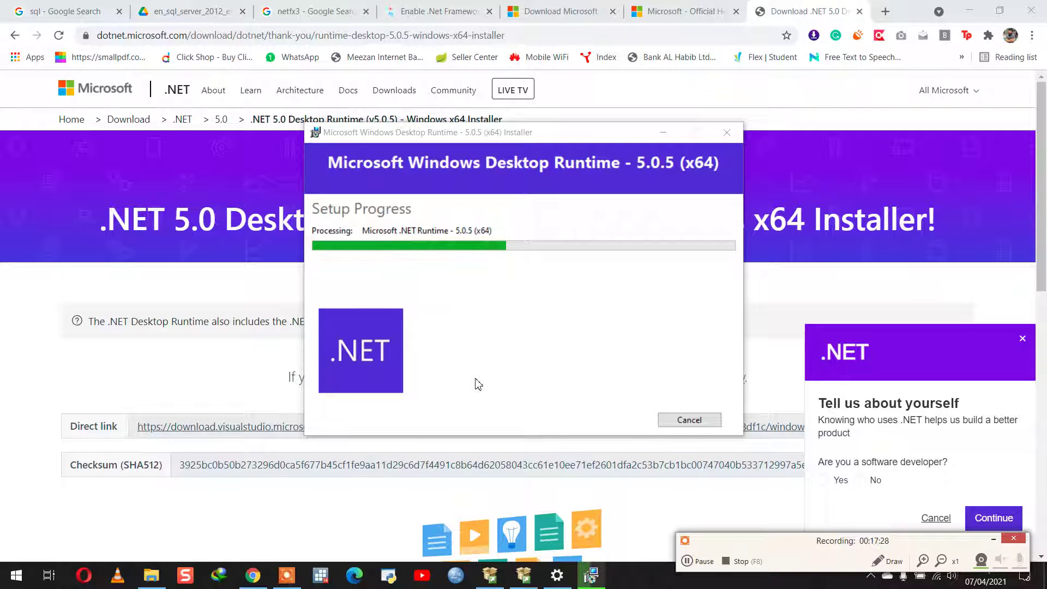
pyautogui.click(691, 562)
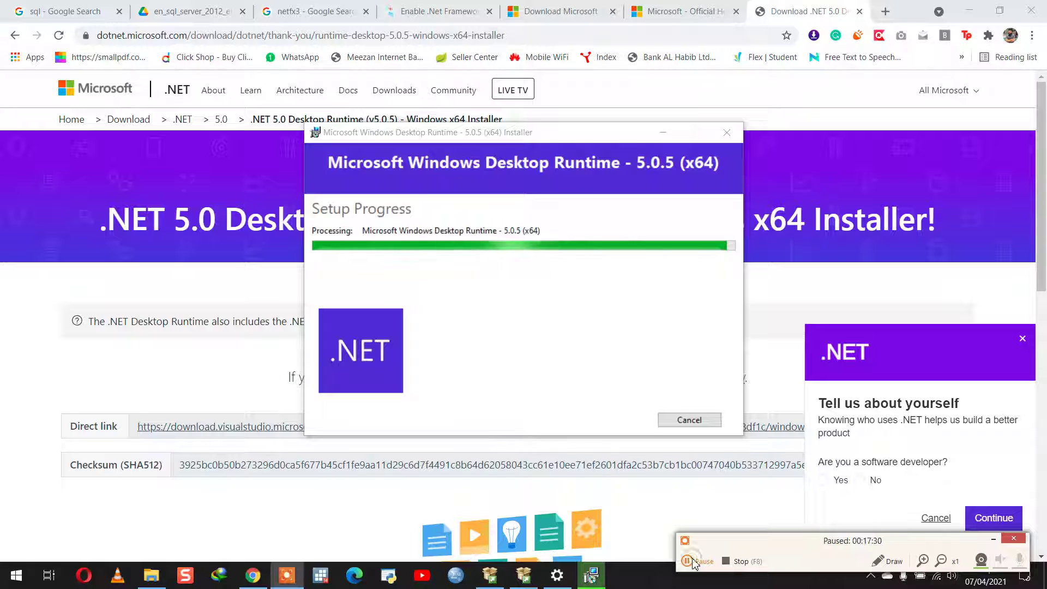
pyautogui.click(691, 561)
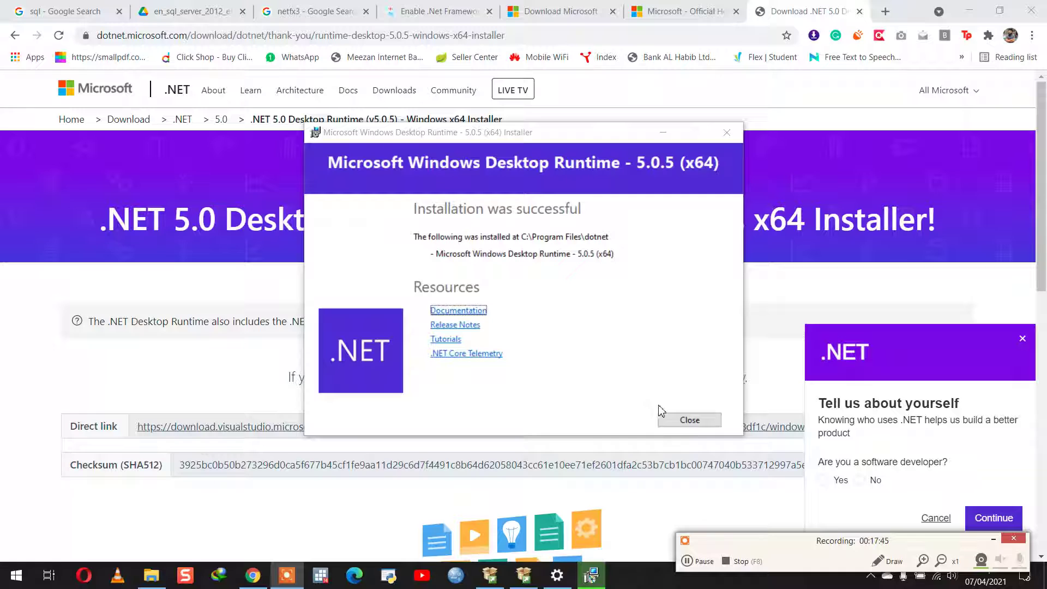
pyautogui.click(690, 421)
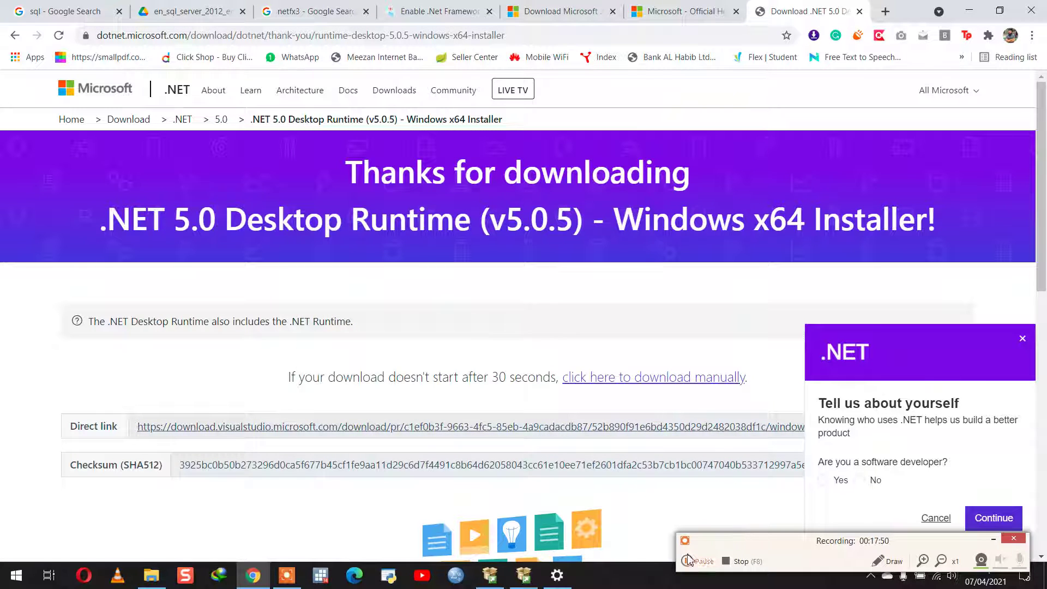
# Close the SQL Server 2012 Setup results window and the SQL Server Installation Center.
pyautogui.click(525, 578)
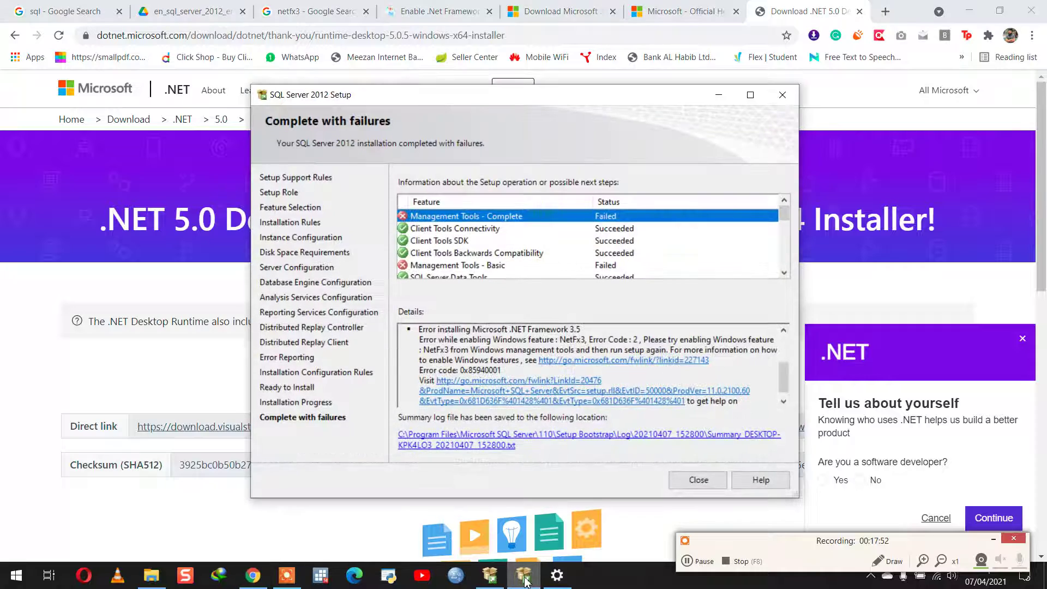
pyautogui.click(525, 580)
pyautogui.click(500, 579)
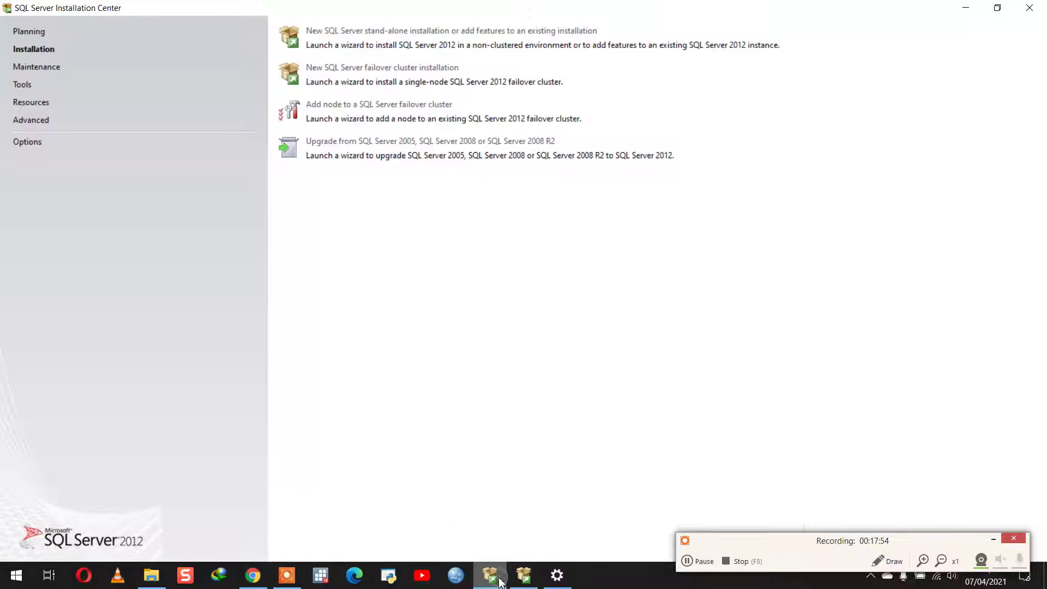
pyautogui.click(500, 579)
pyautogui.click(524, 577)
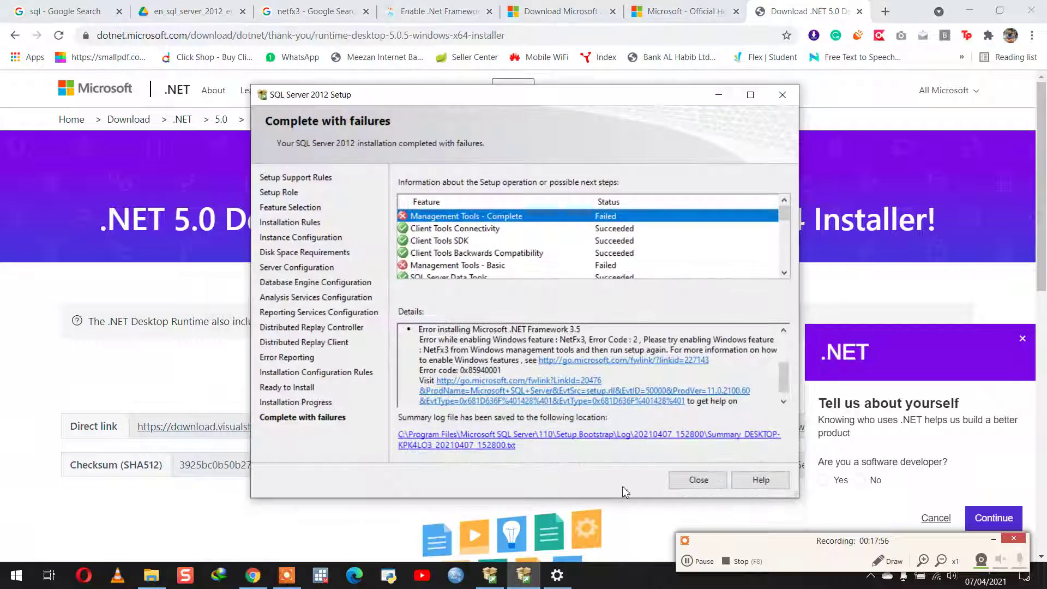
pyautogui.click(704, 481)
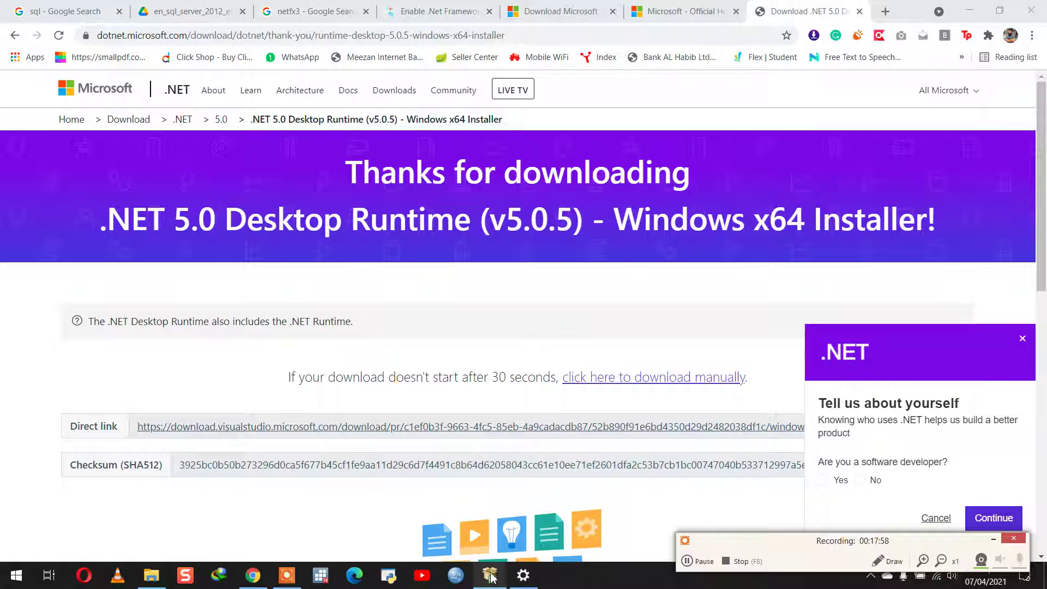
pyautogui.click(491, 577)
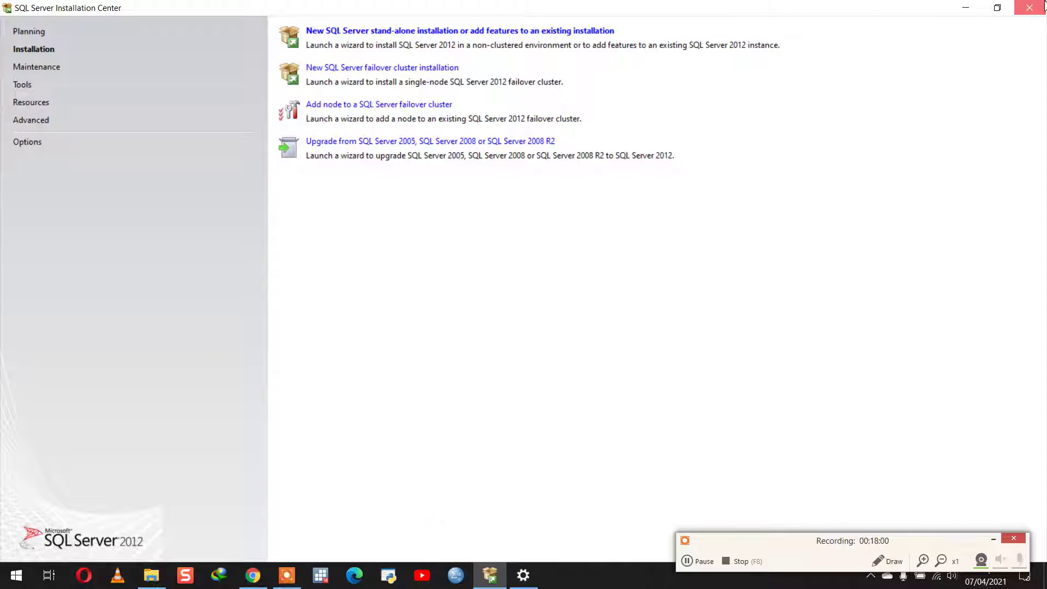
pyautogui.click(1029, 8)
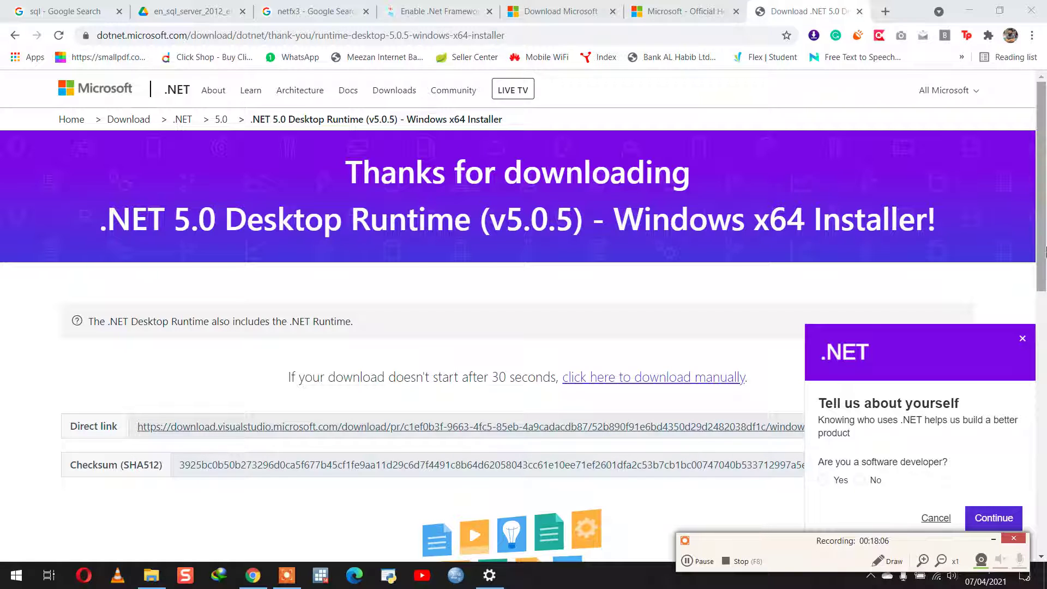
pyautogui.moveTo(1041, 250); pyautogui.dragTo(1045, 457)
pyautogui.scroll(-2, 1022, 410)
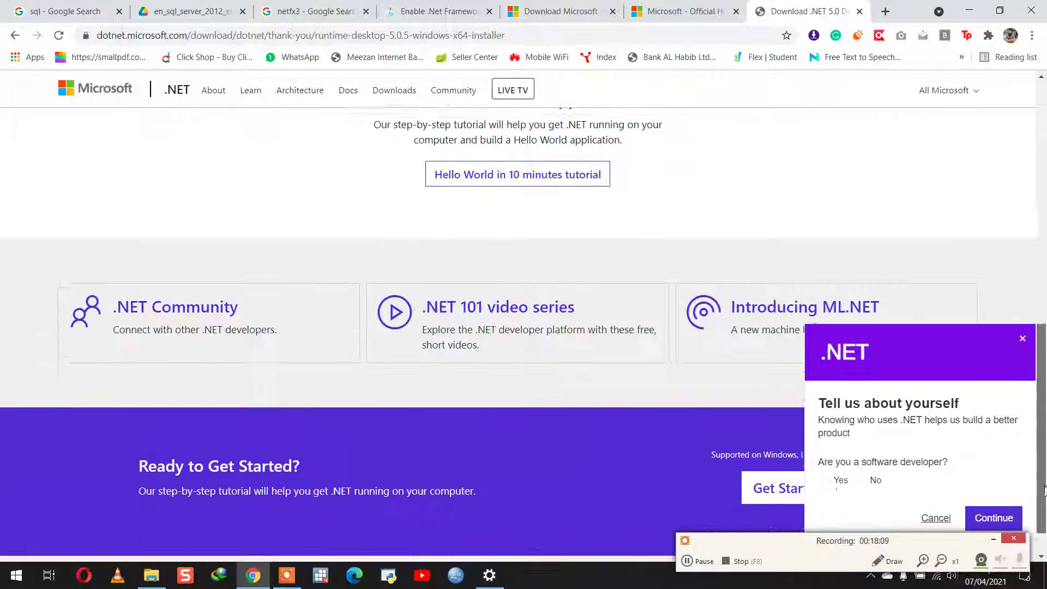
pyautogui.click(1046, 257)
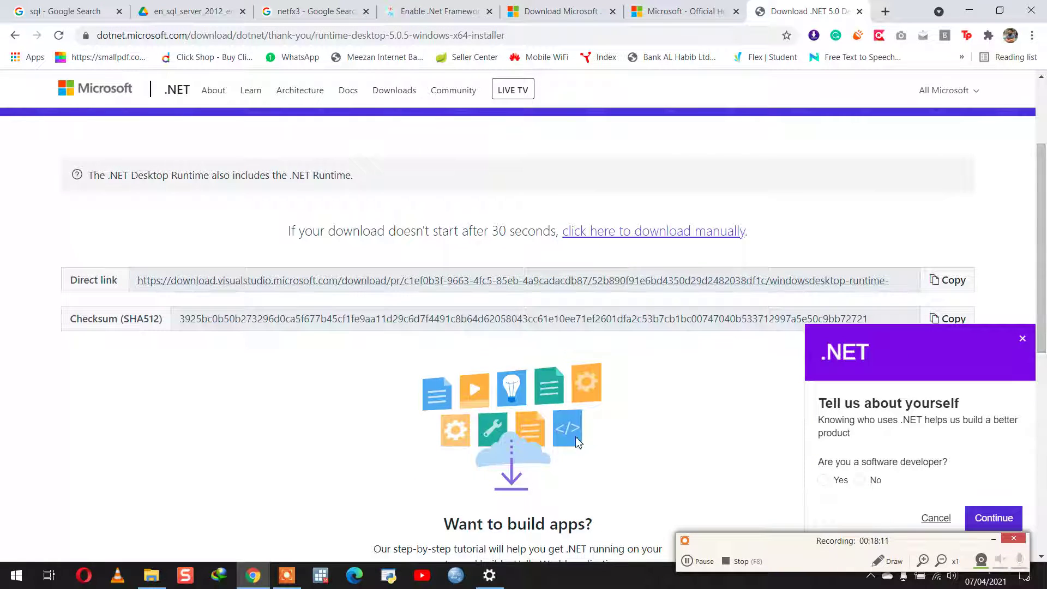
# Expand the recently added programs in Windows and check which SQL Server 2012 tools are installed.
pyautogui.press('super')
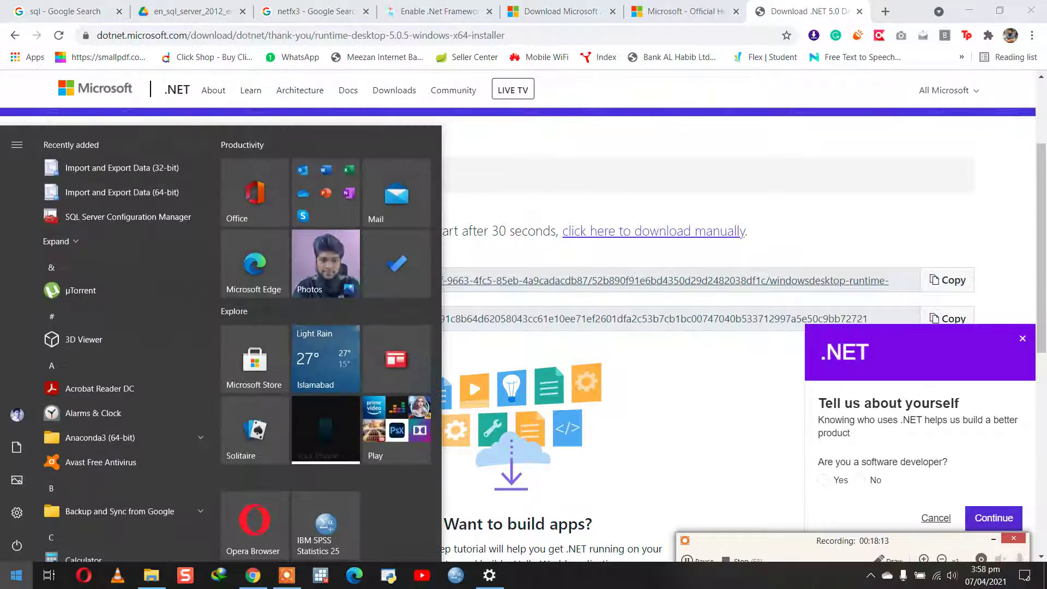
pyautogui.click(65, 243)
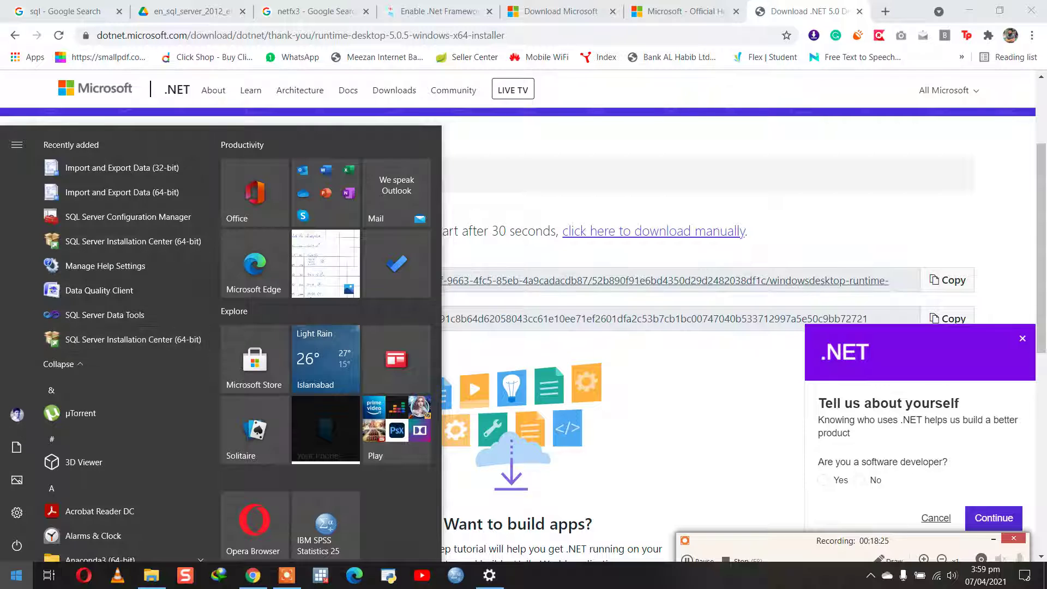
pyautogui.click(15, 577)
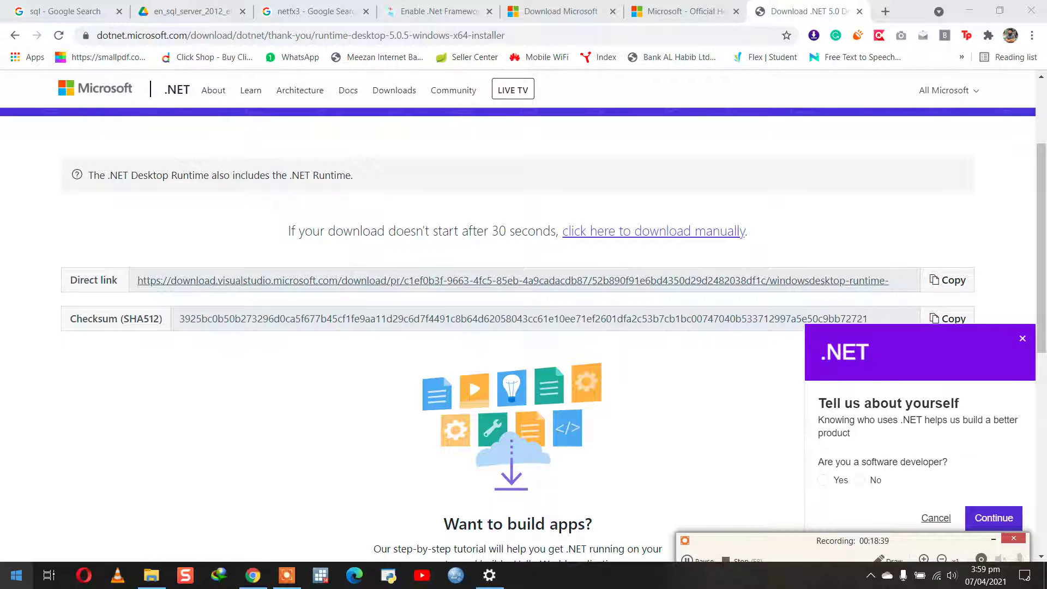
# Search Windows for "stud" to look for the SQL Server management program, and close the search.
pyautogui.press('super')
pyautogui.write('stud')
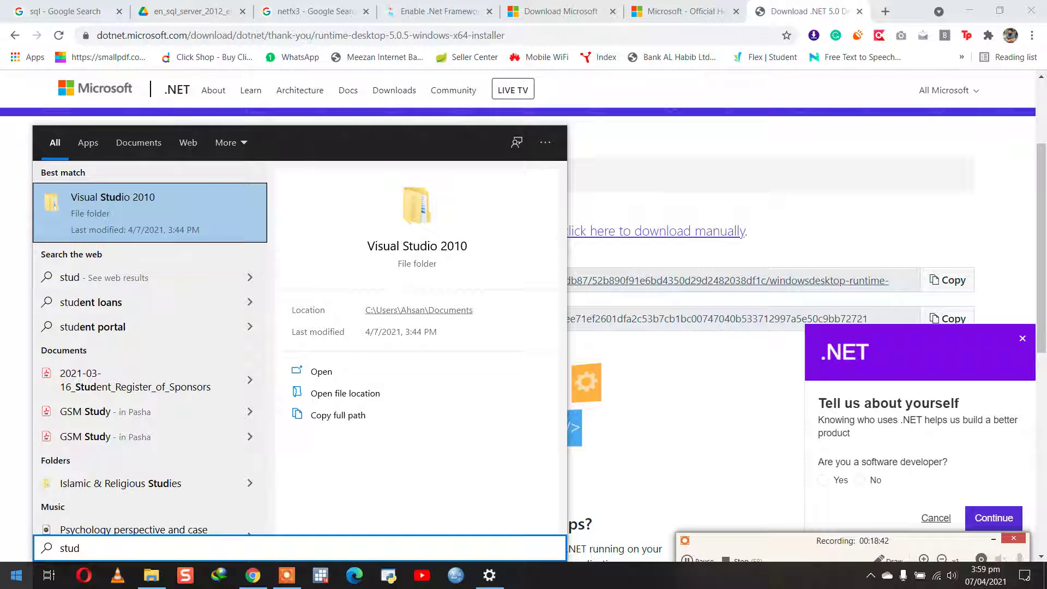
pyautogui.click(2, 582)
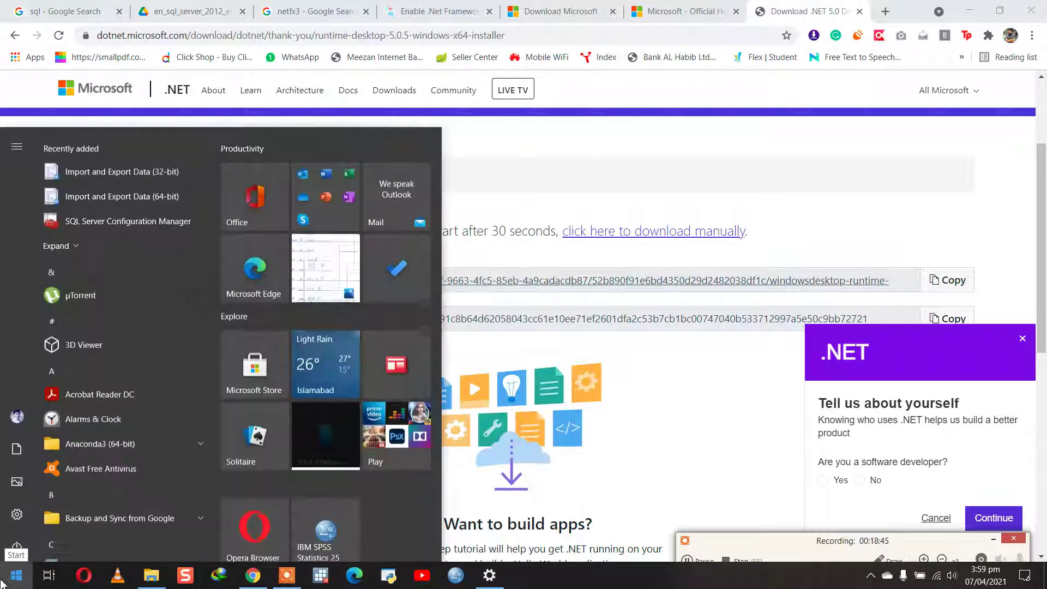
pyautogui.click(3, 583)
pyautogui.click(2, 583)
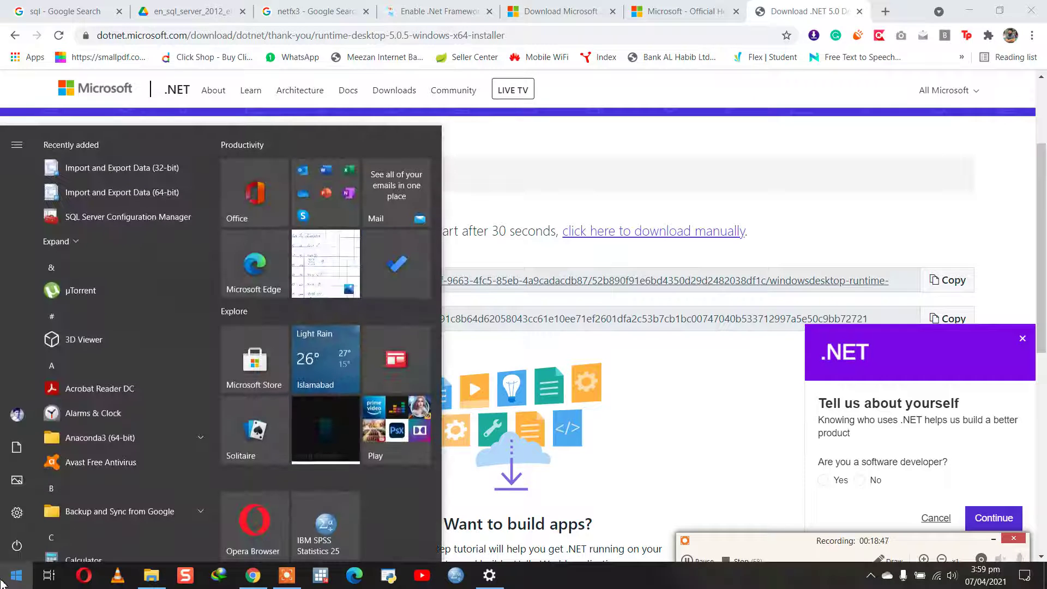
pyautogui.write('stud')
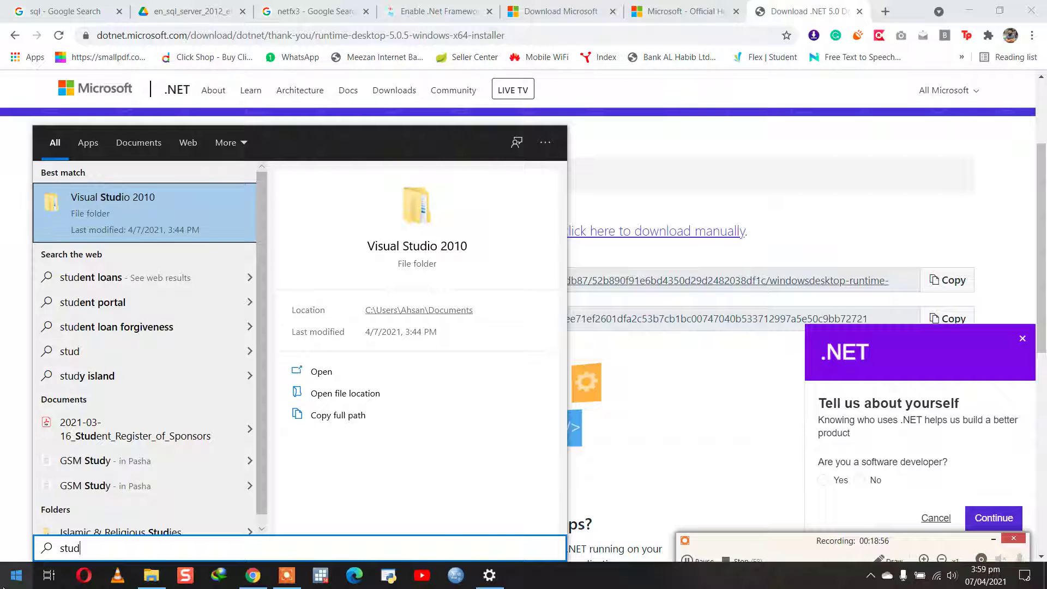
pyautogui.click(17, 575)
pyautogui.click(16, 575)
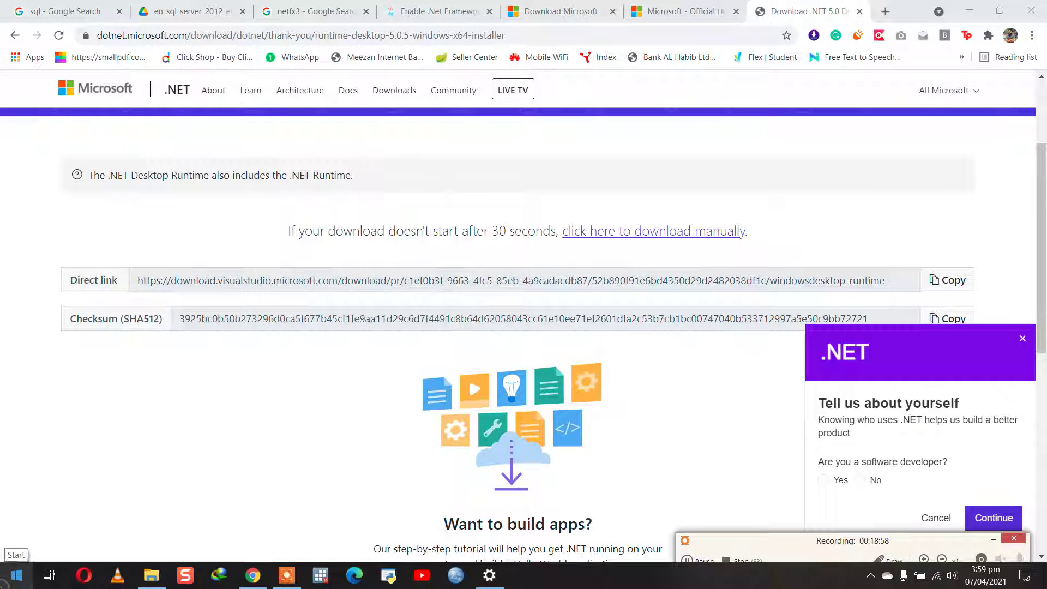